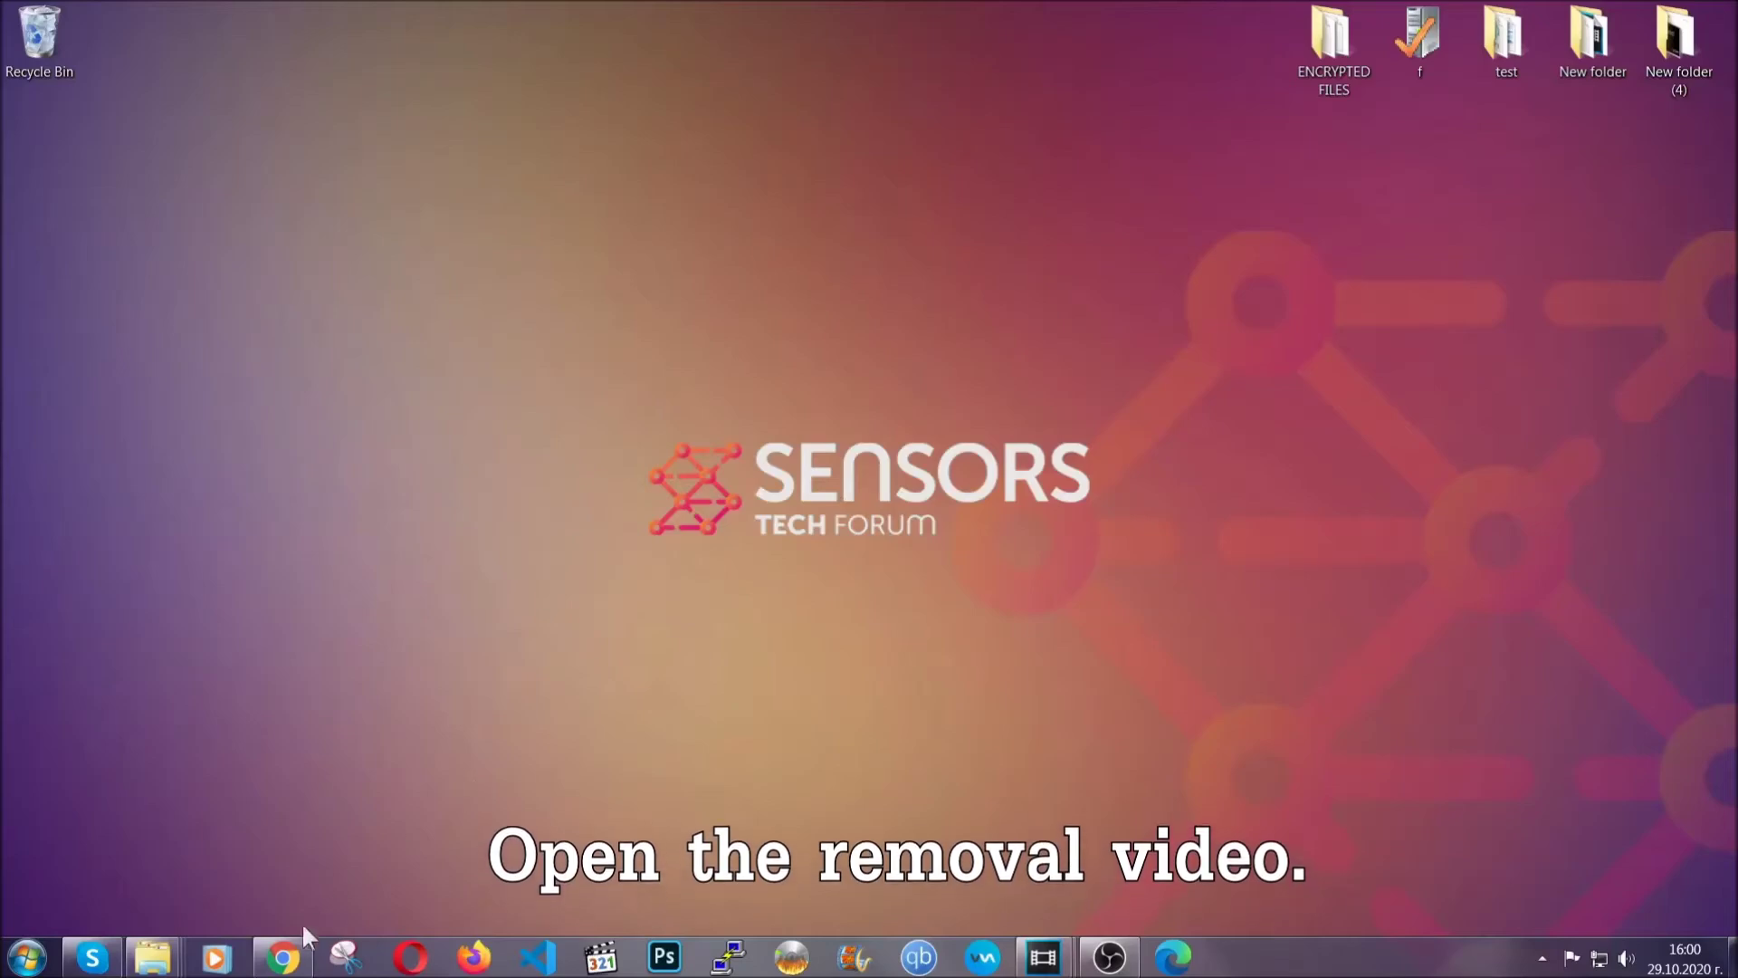
Return to the YouTube removal video and open the Full Removal Guide link from its description.
left_click(298, 791)
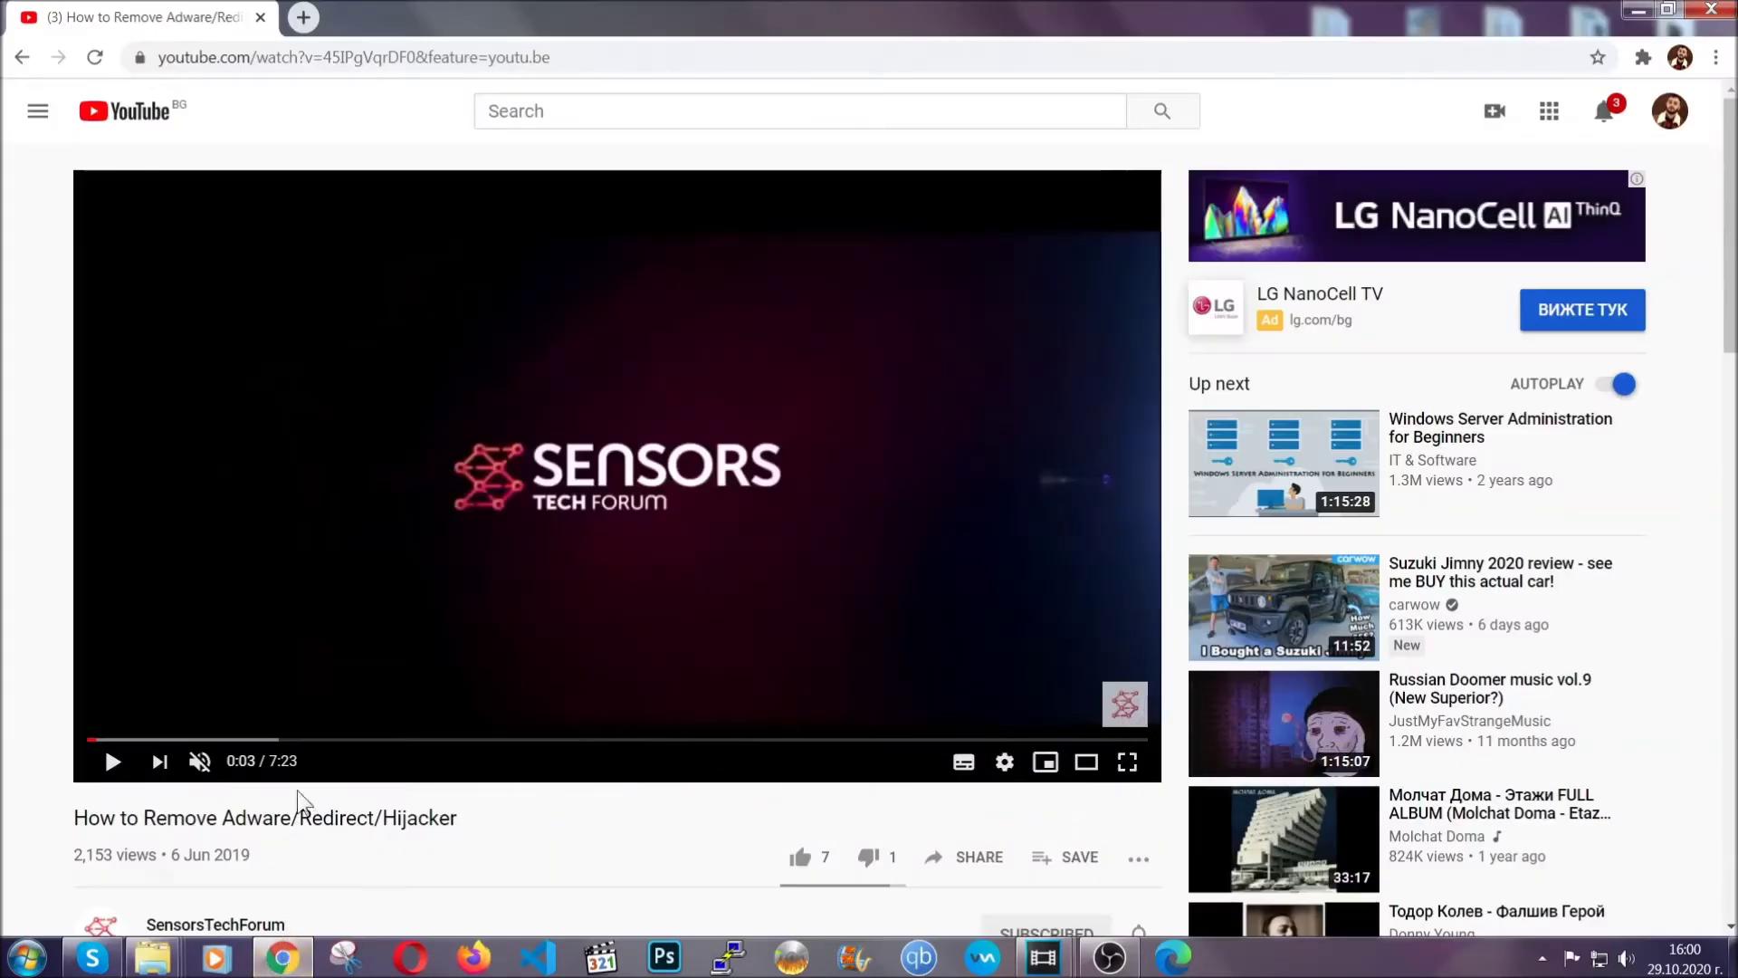
scroll(346, 638, "down", 5)
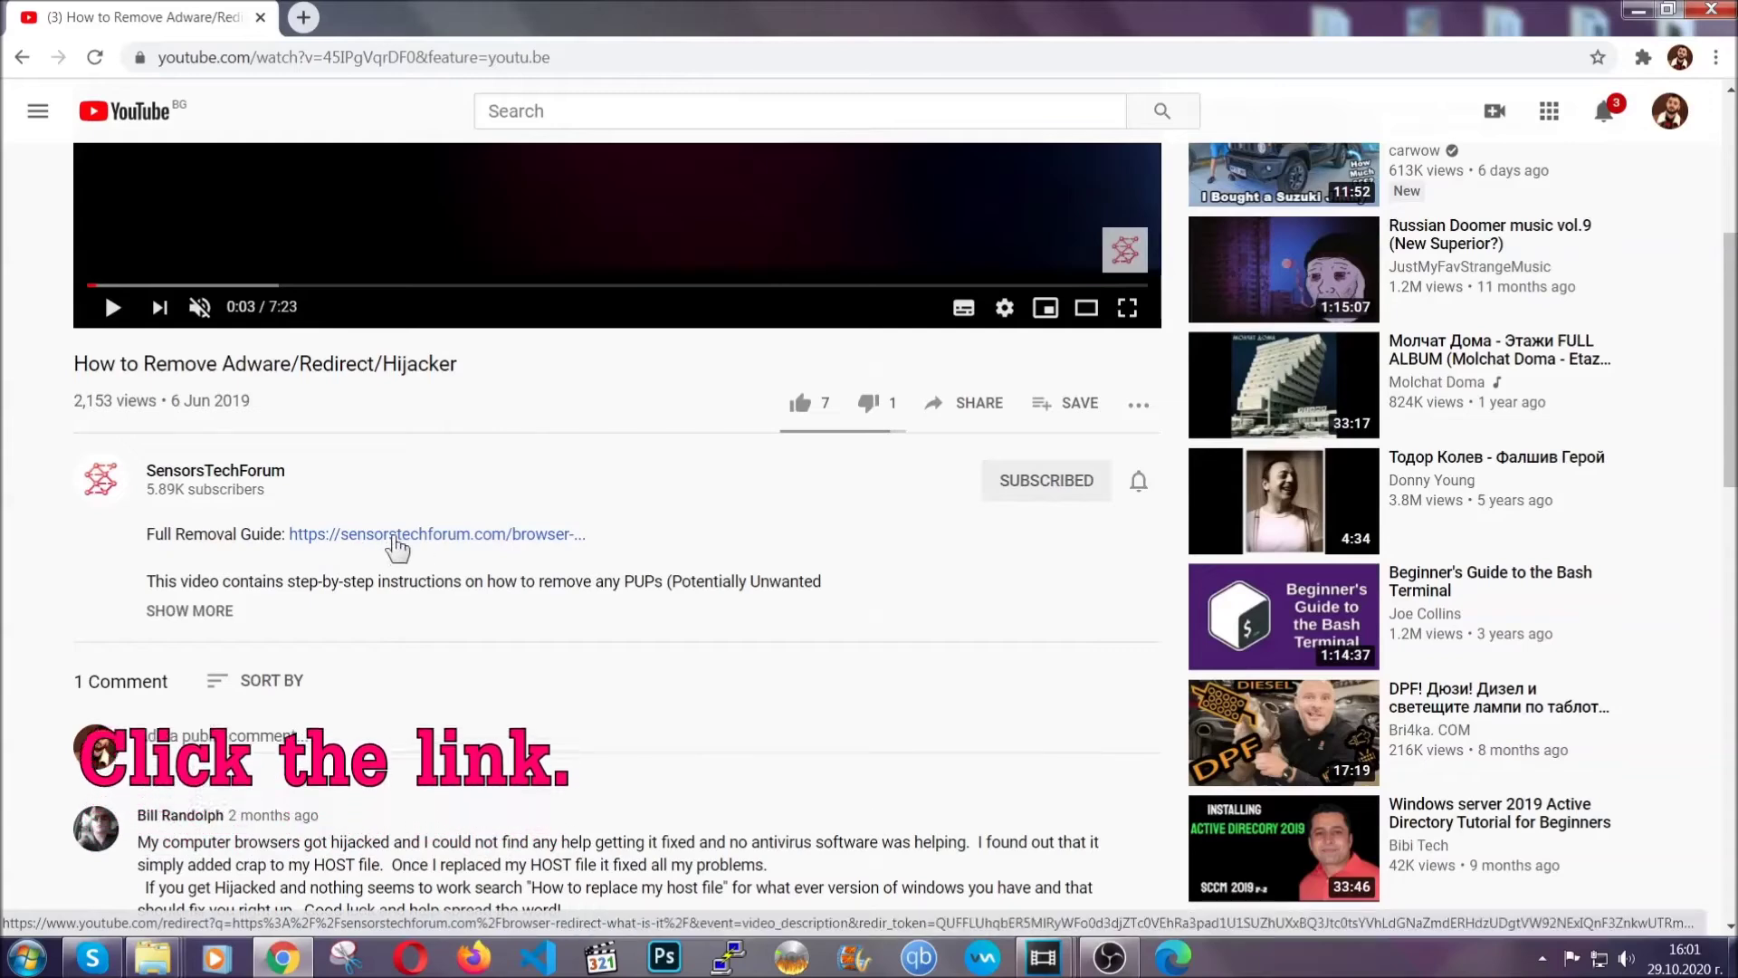
left_click(397, 536)
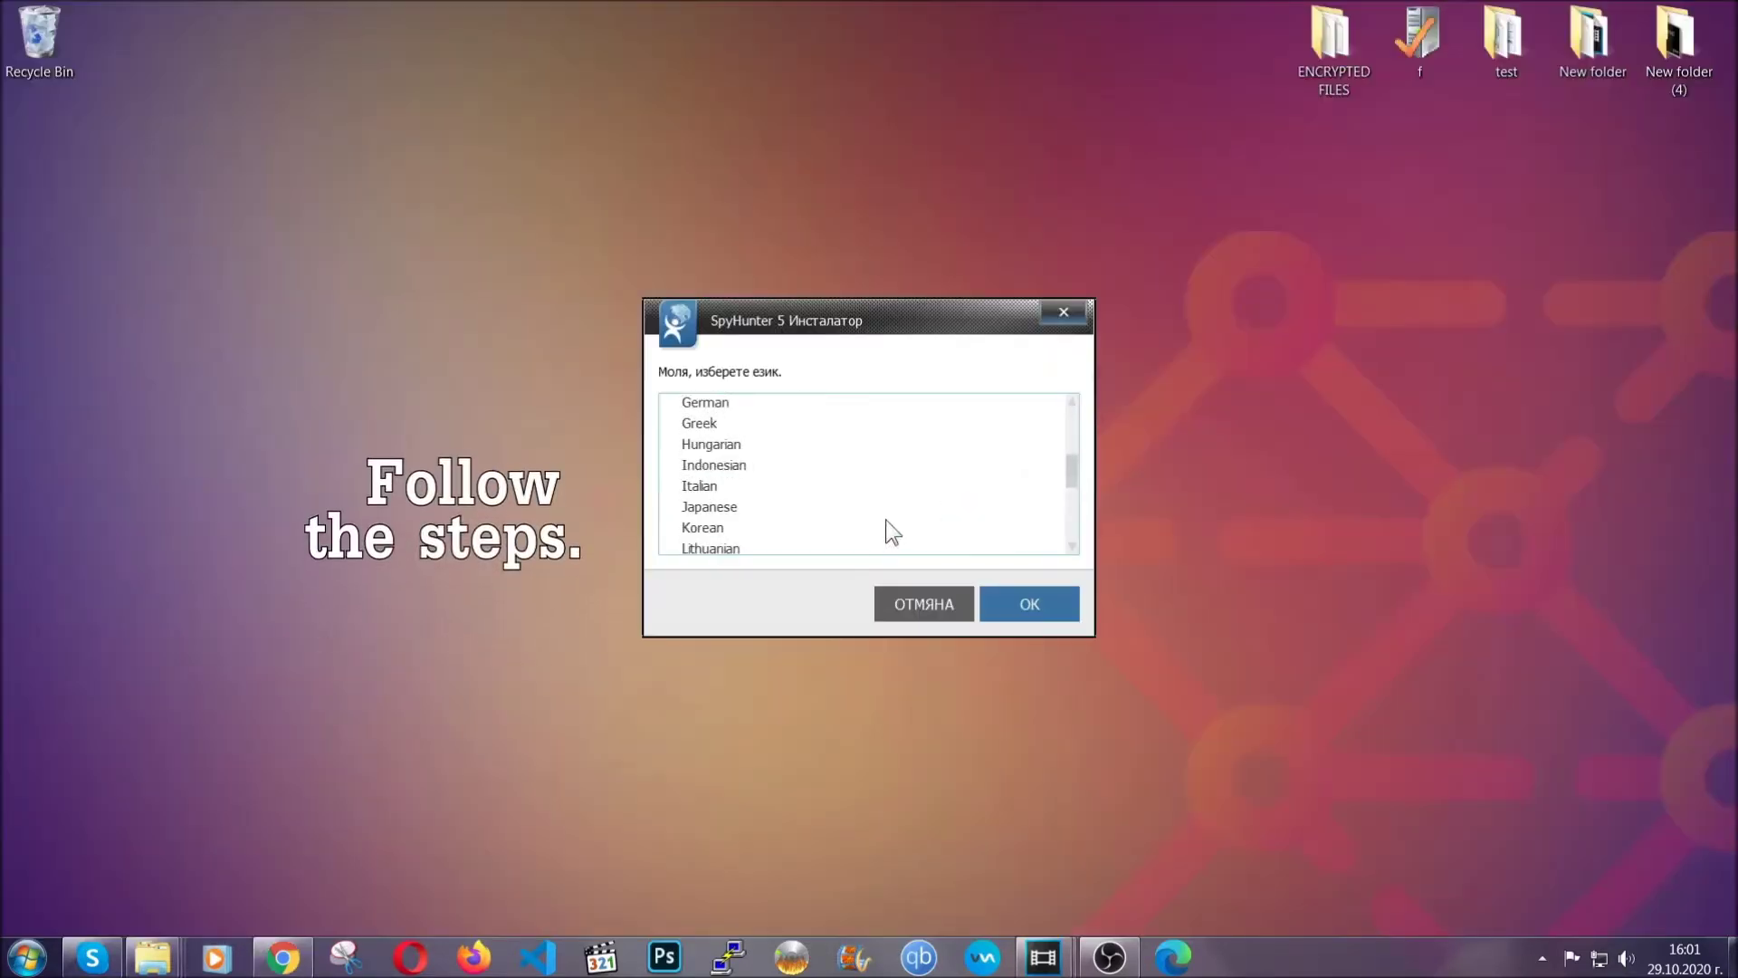
Install SpyHunter 5 in English, accepting the EULA and privacy policy, and finish setup.
scroll(851, 541, "down", 2)
scroll(885, 546, "up", 4)
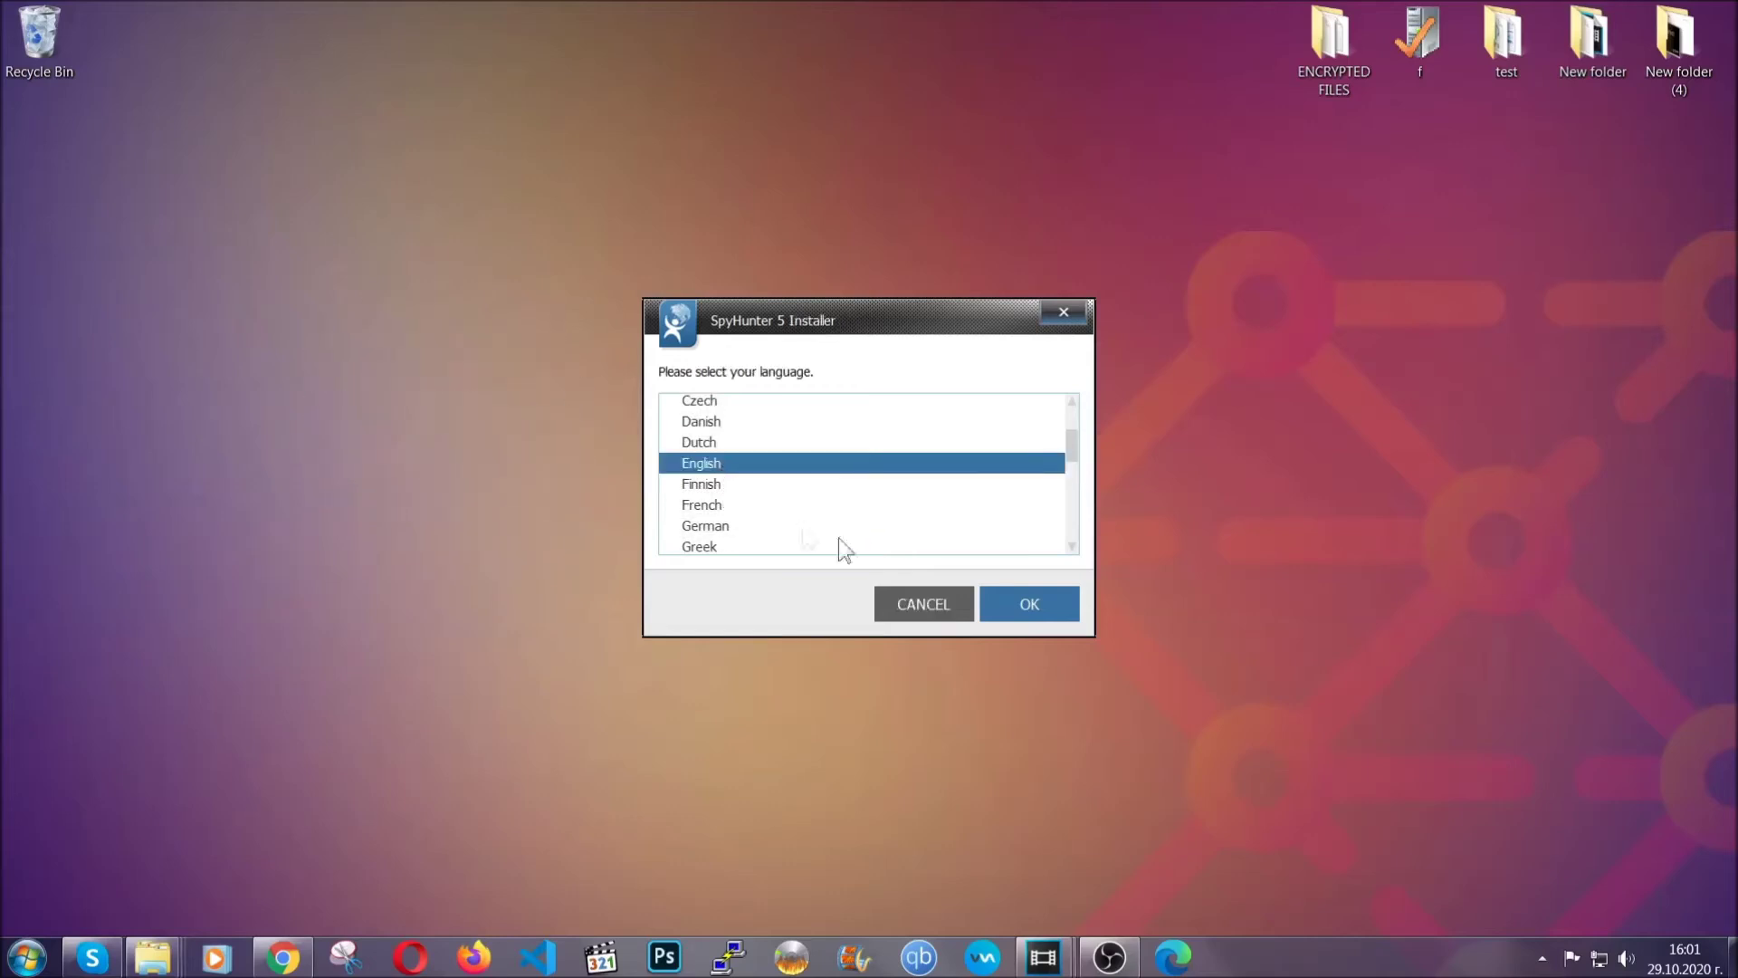
left_click(1017, 603)
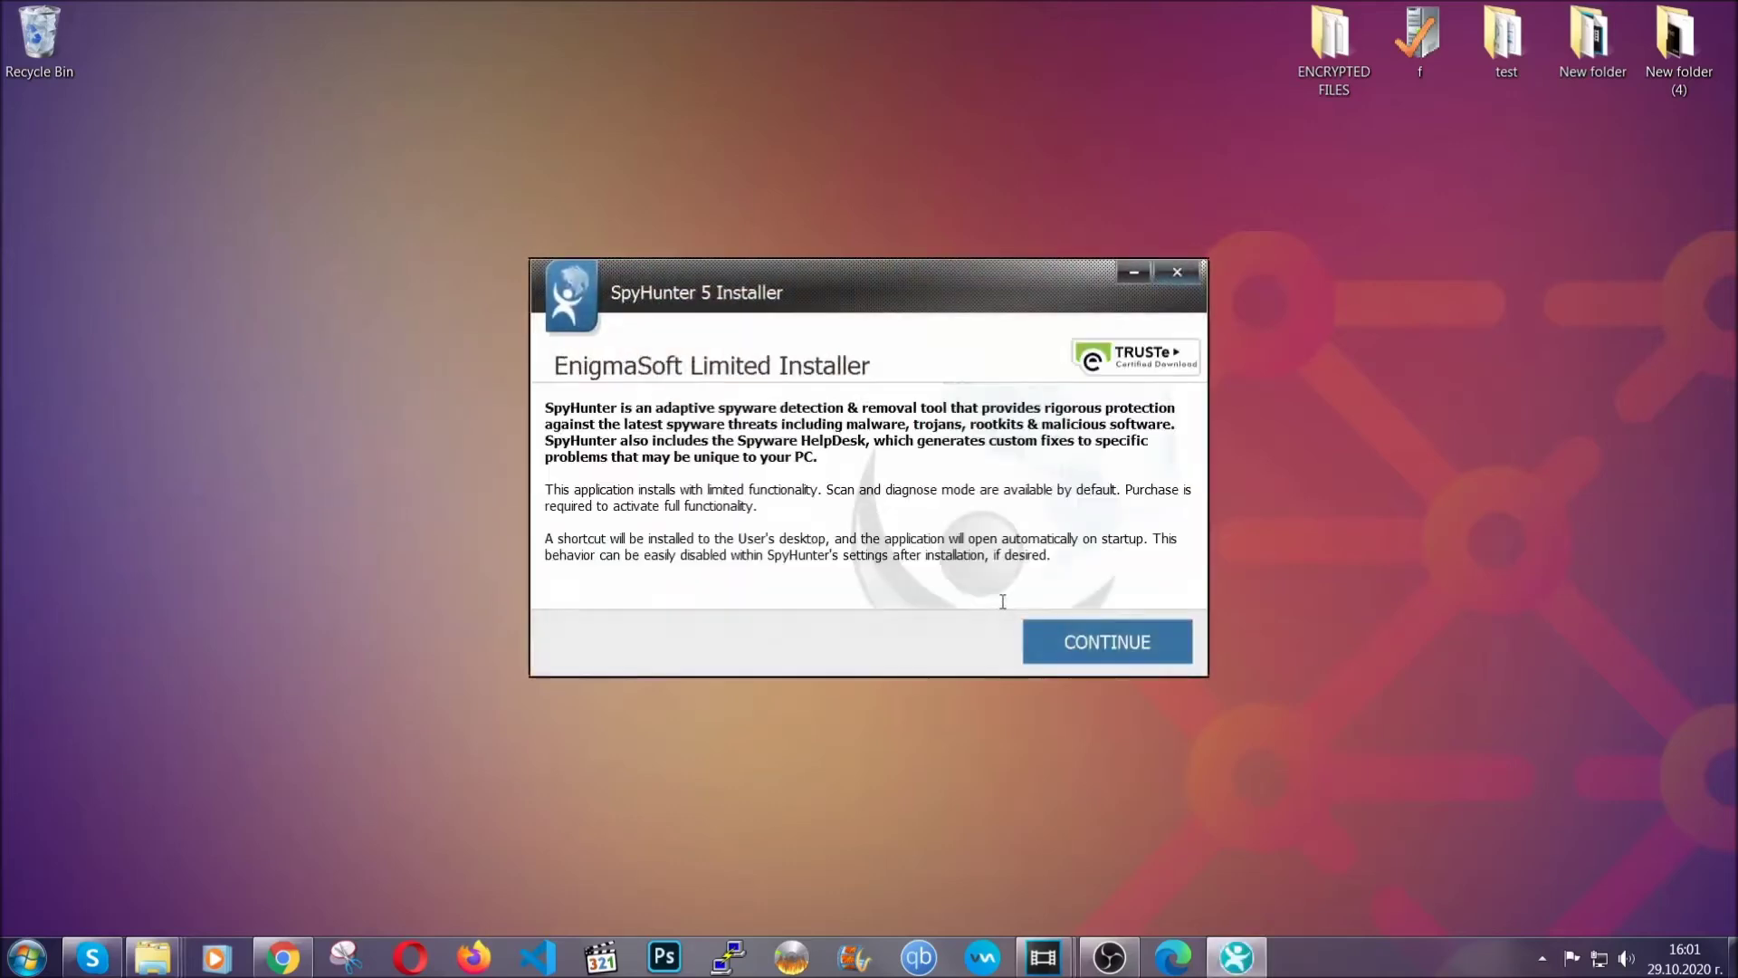
left_click(1047, 641)
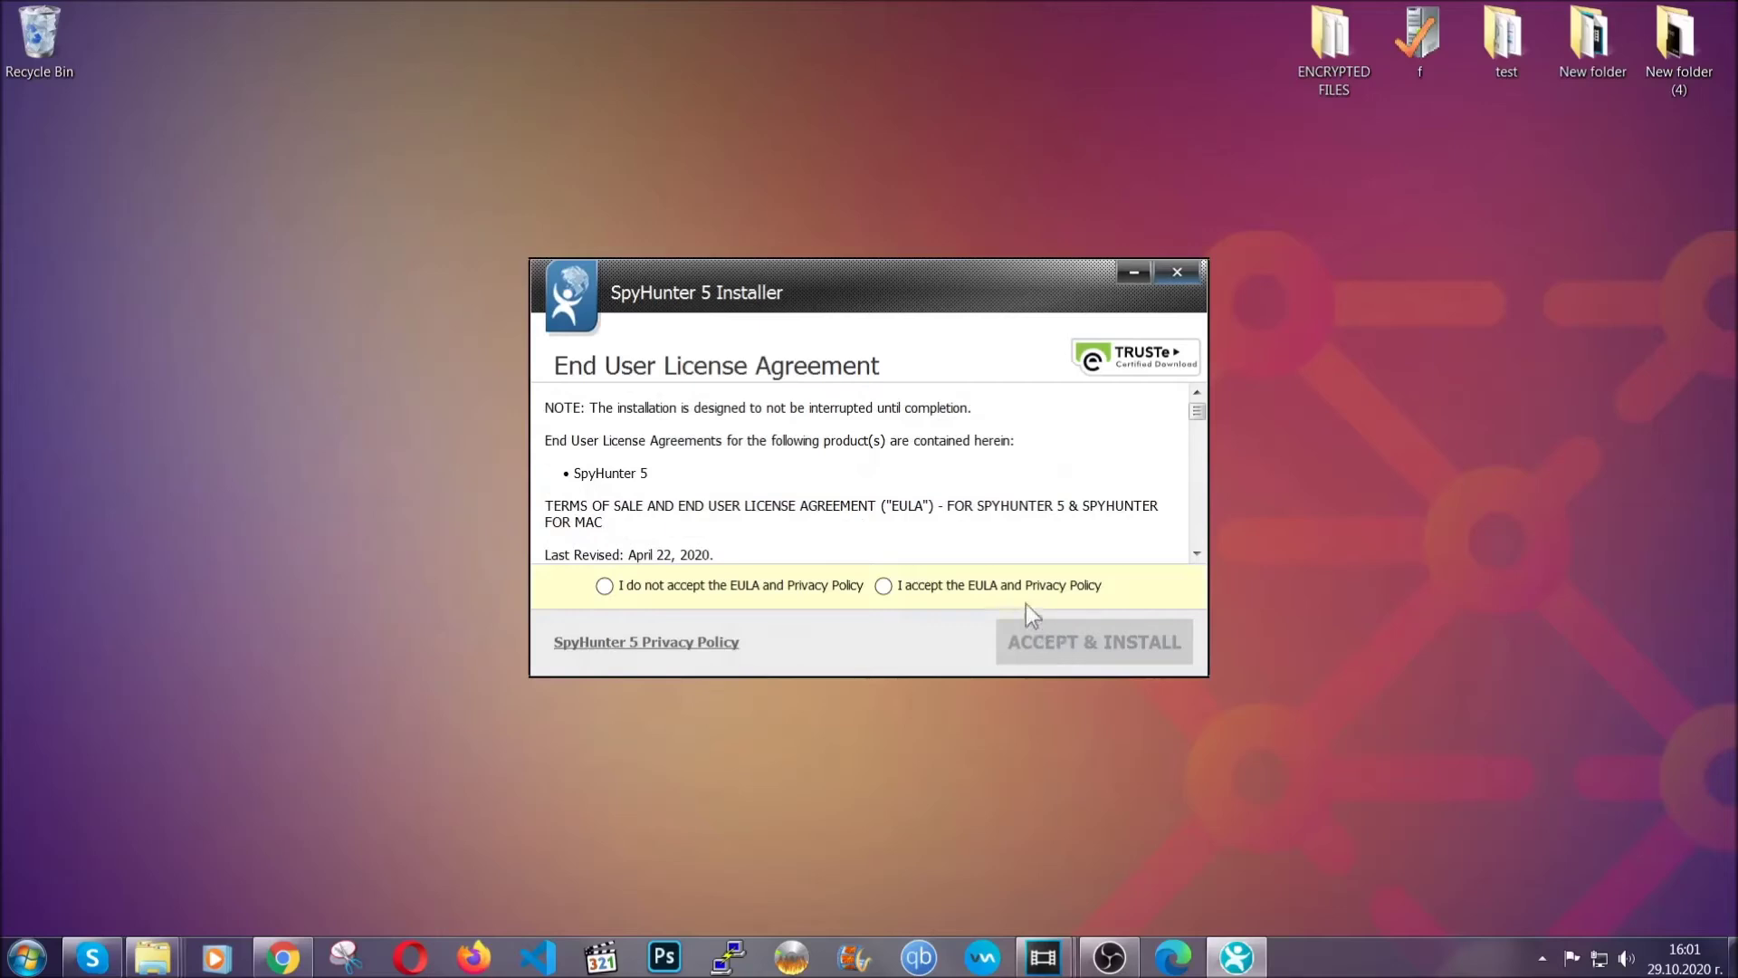
left_click(1018, 582)
left_click(1050, 639)
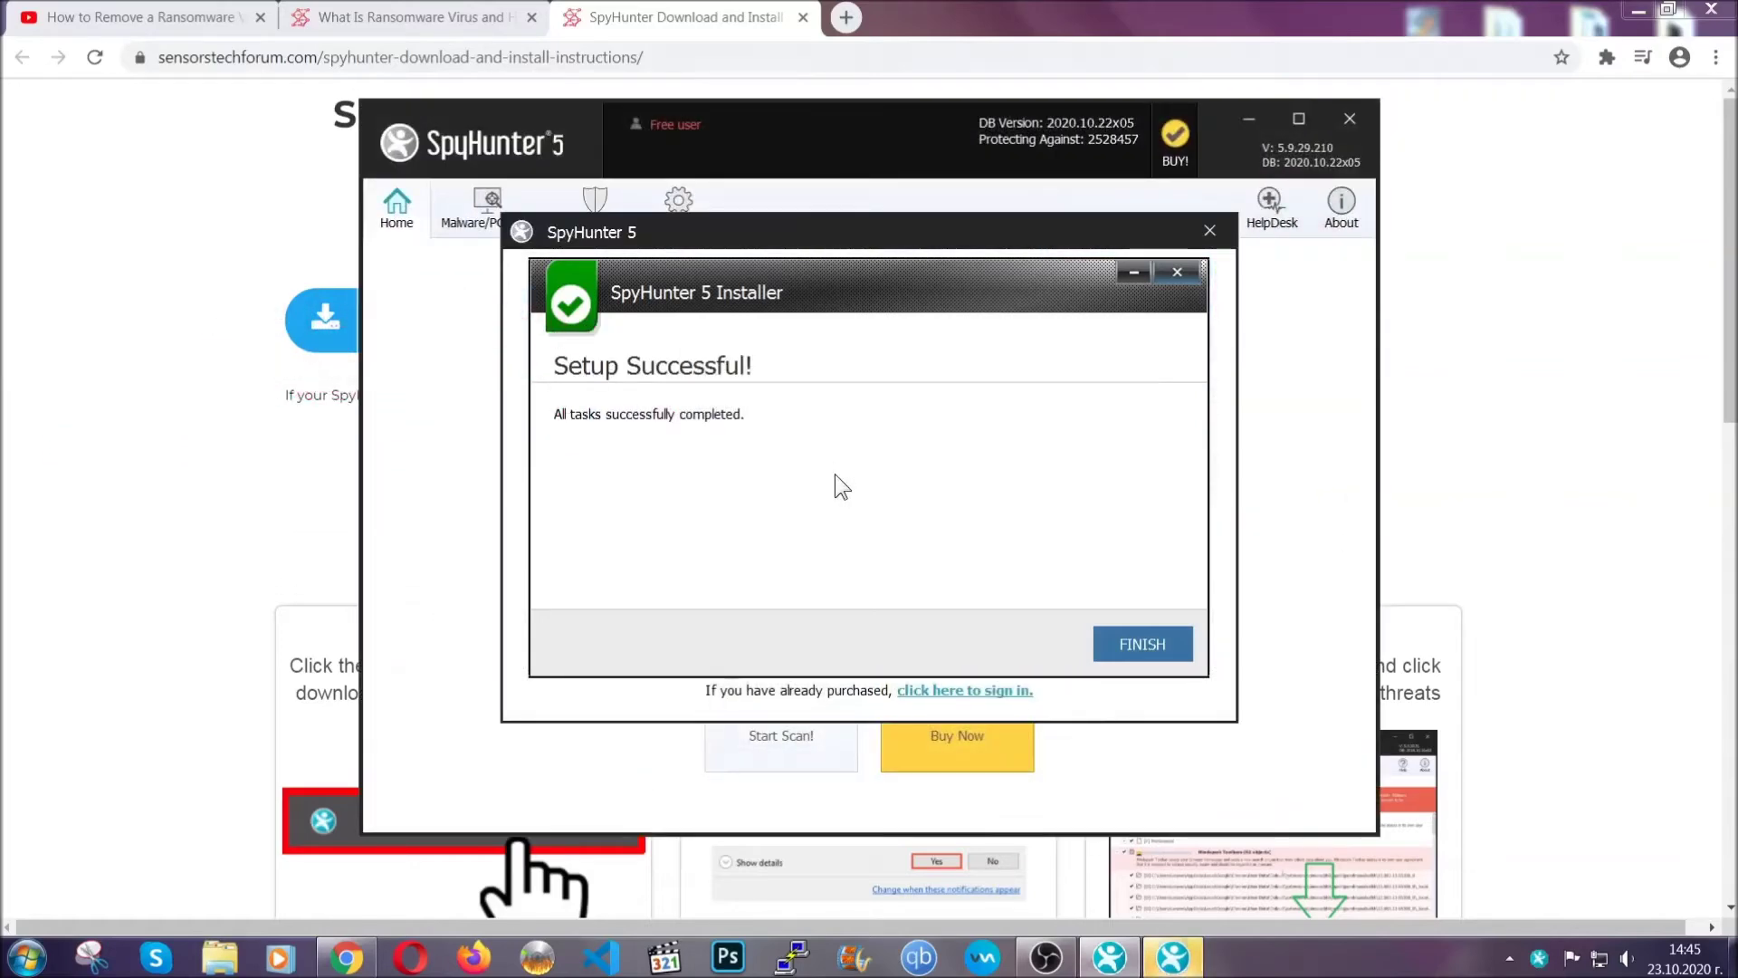
left_click(1111, 646)
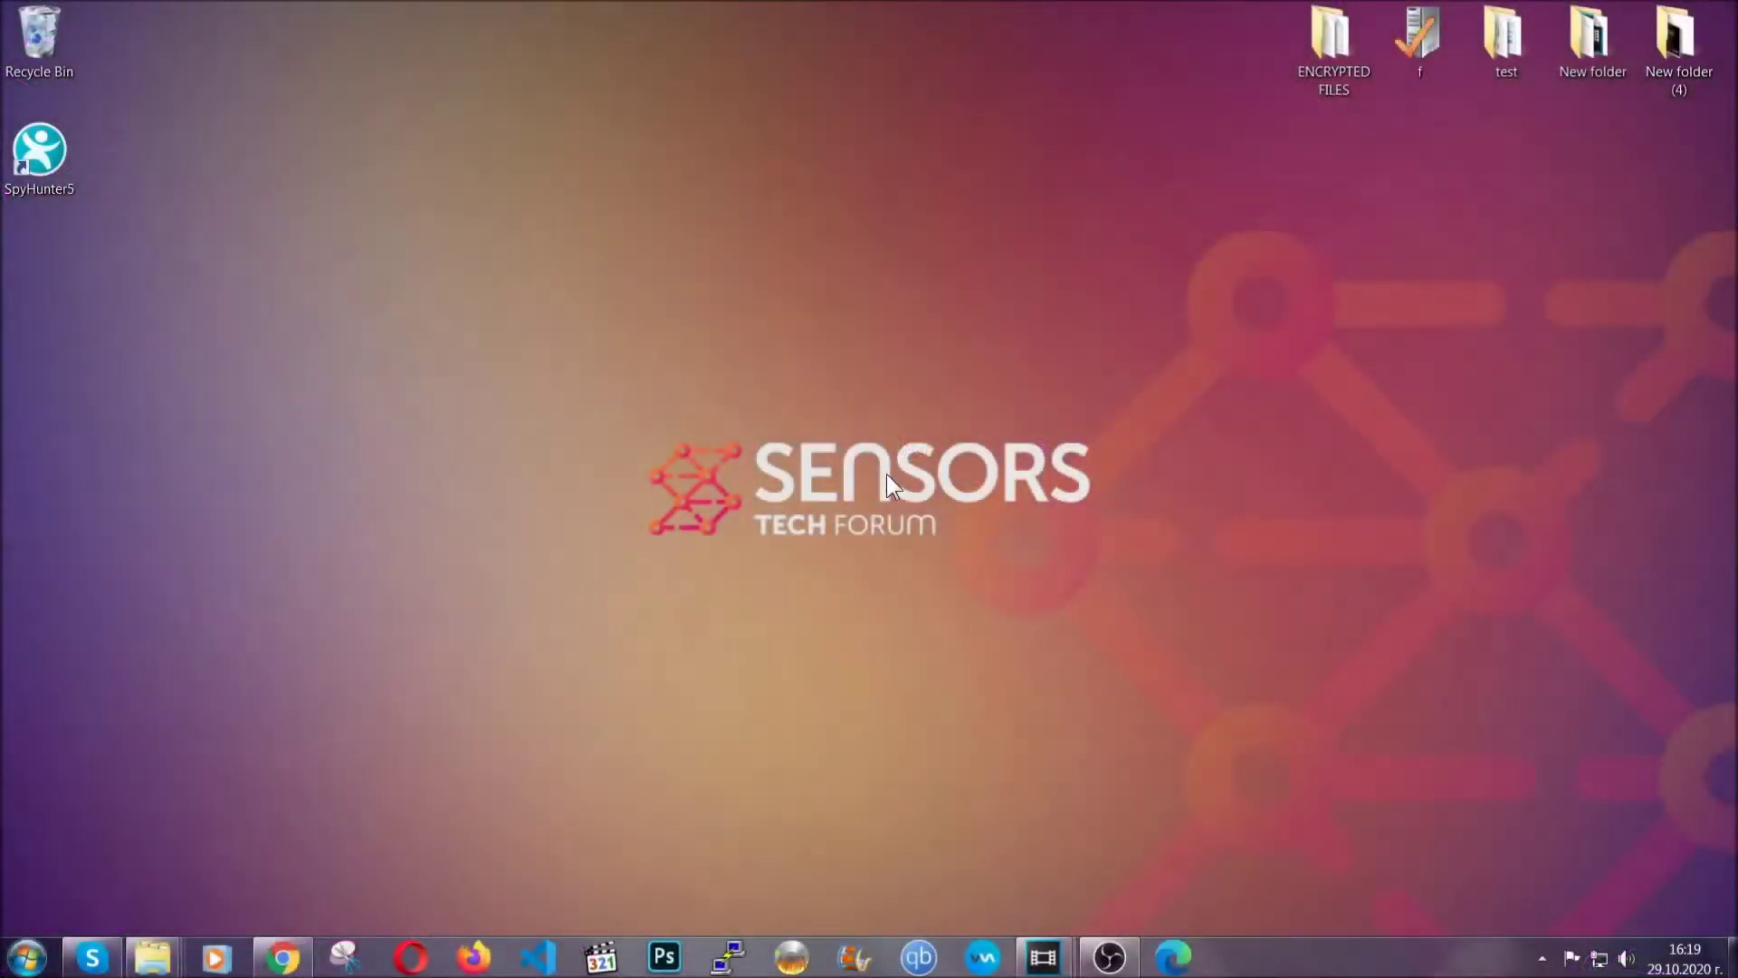
Open Programs and Features by running APPWIZ.CPL from the Run box.
key("super+r")
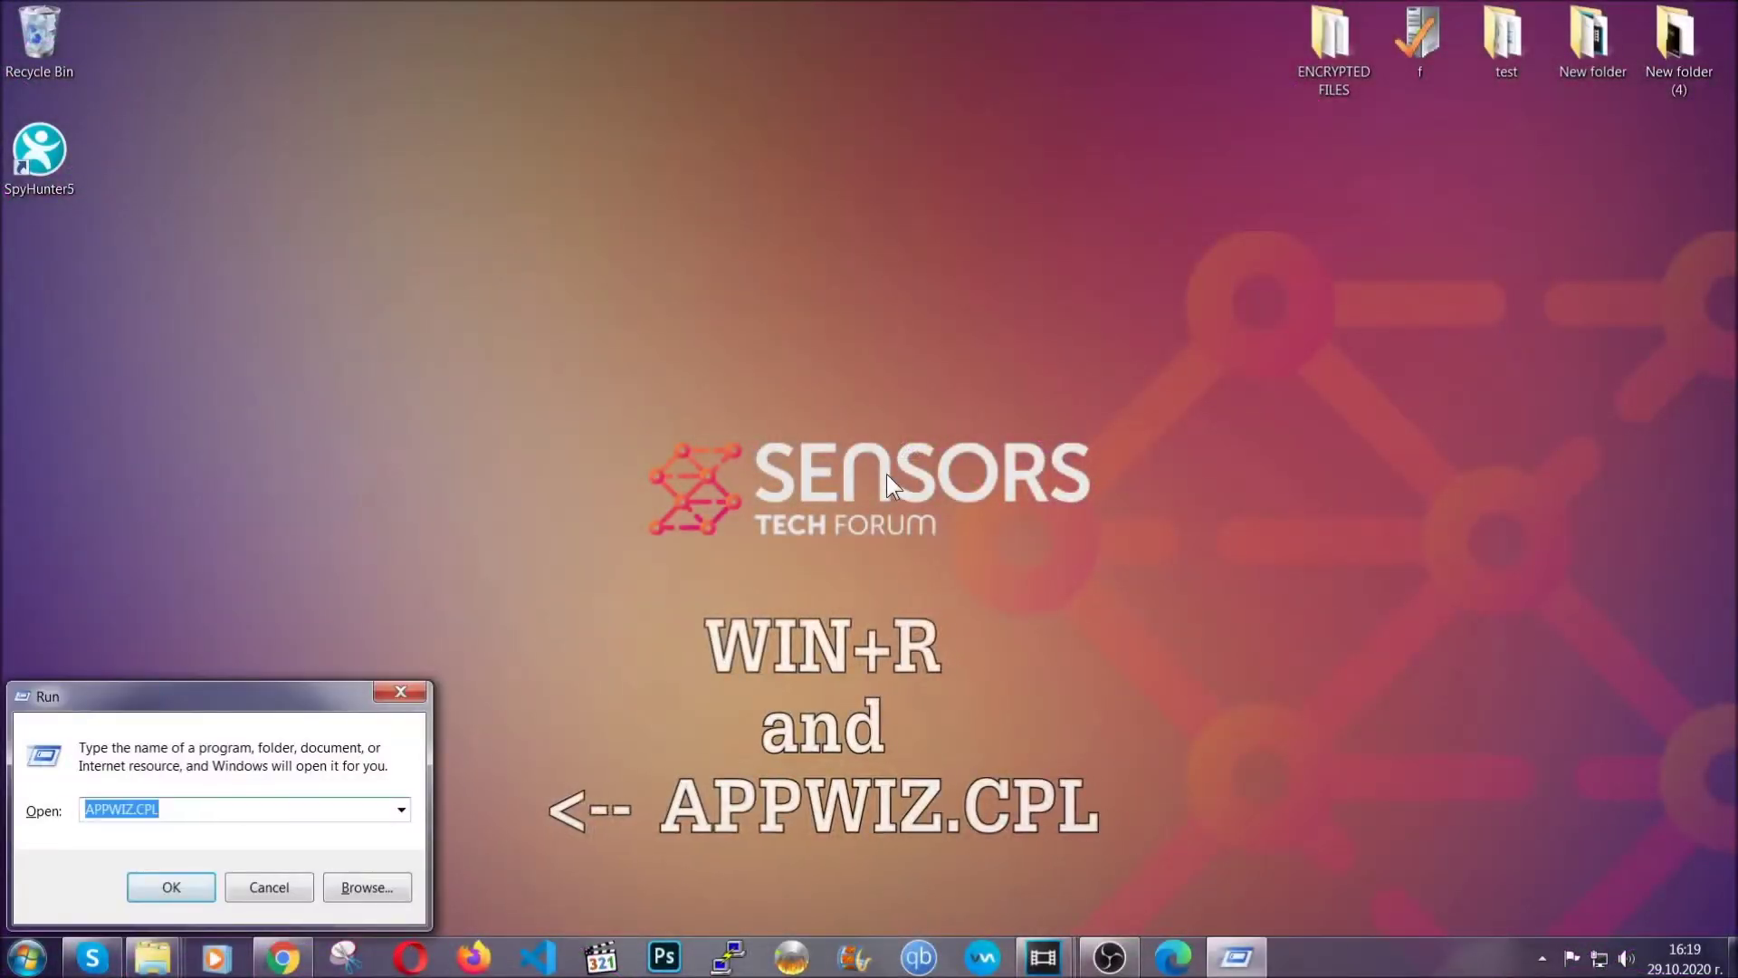
left_click(34, 814)
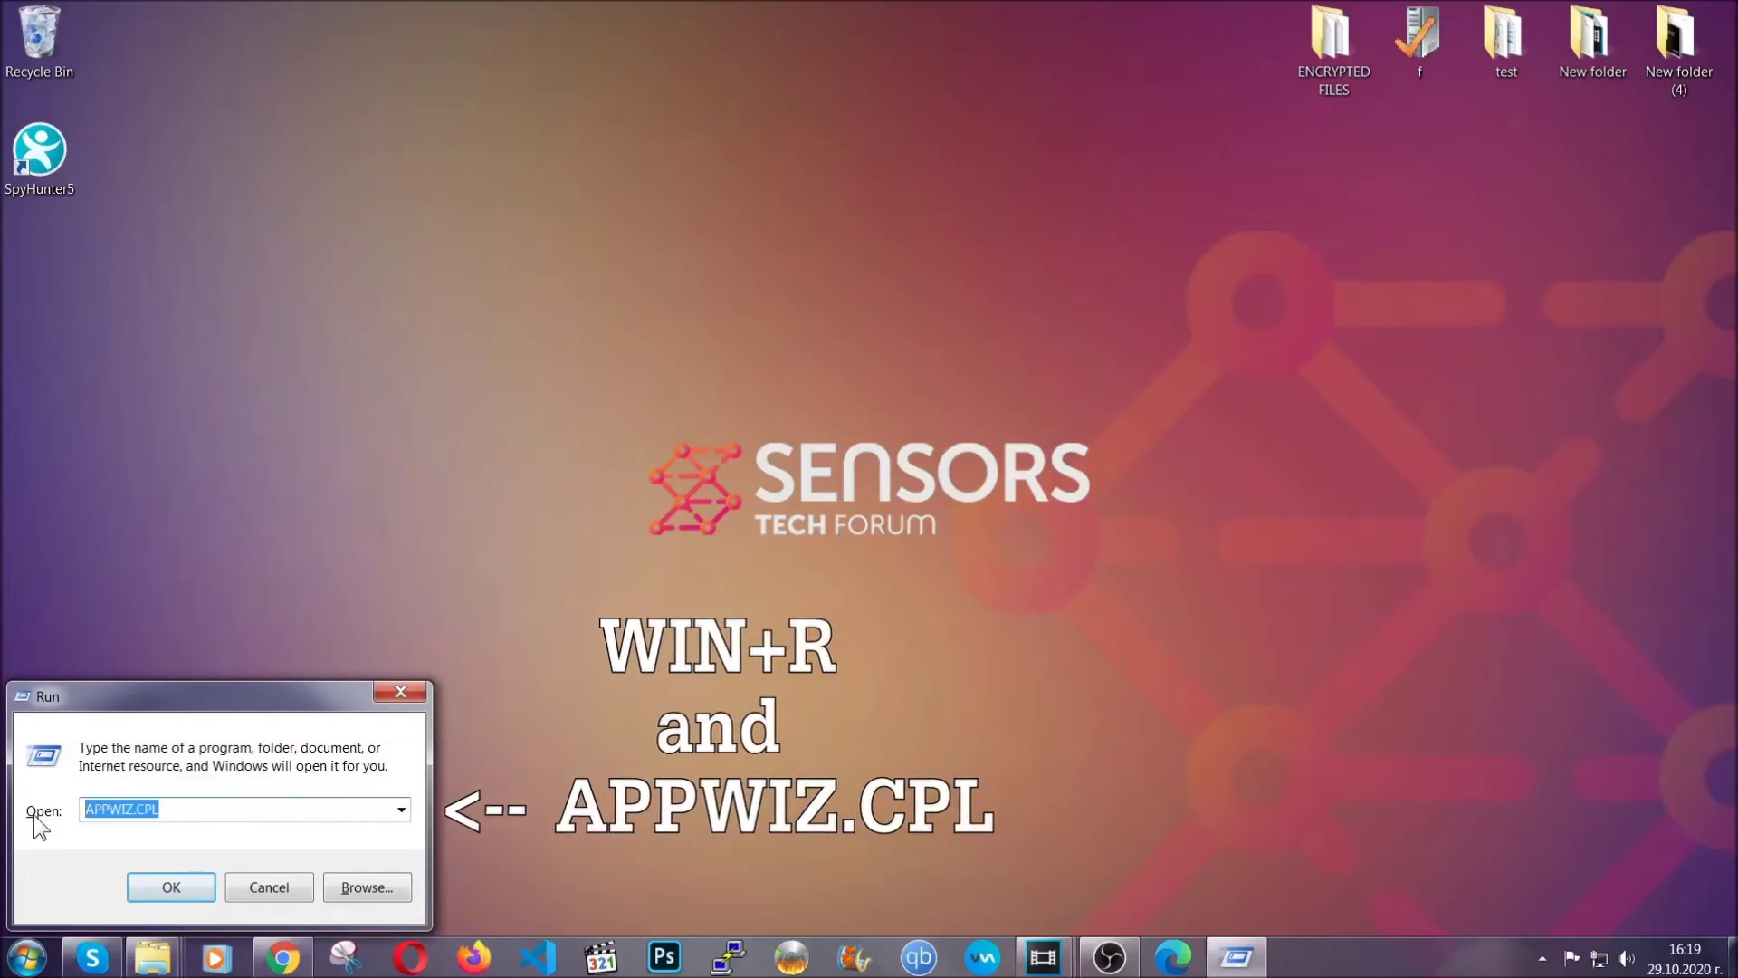
left_click(171, 883)
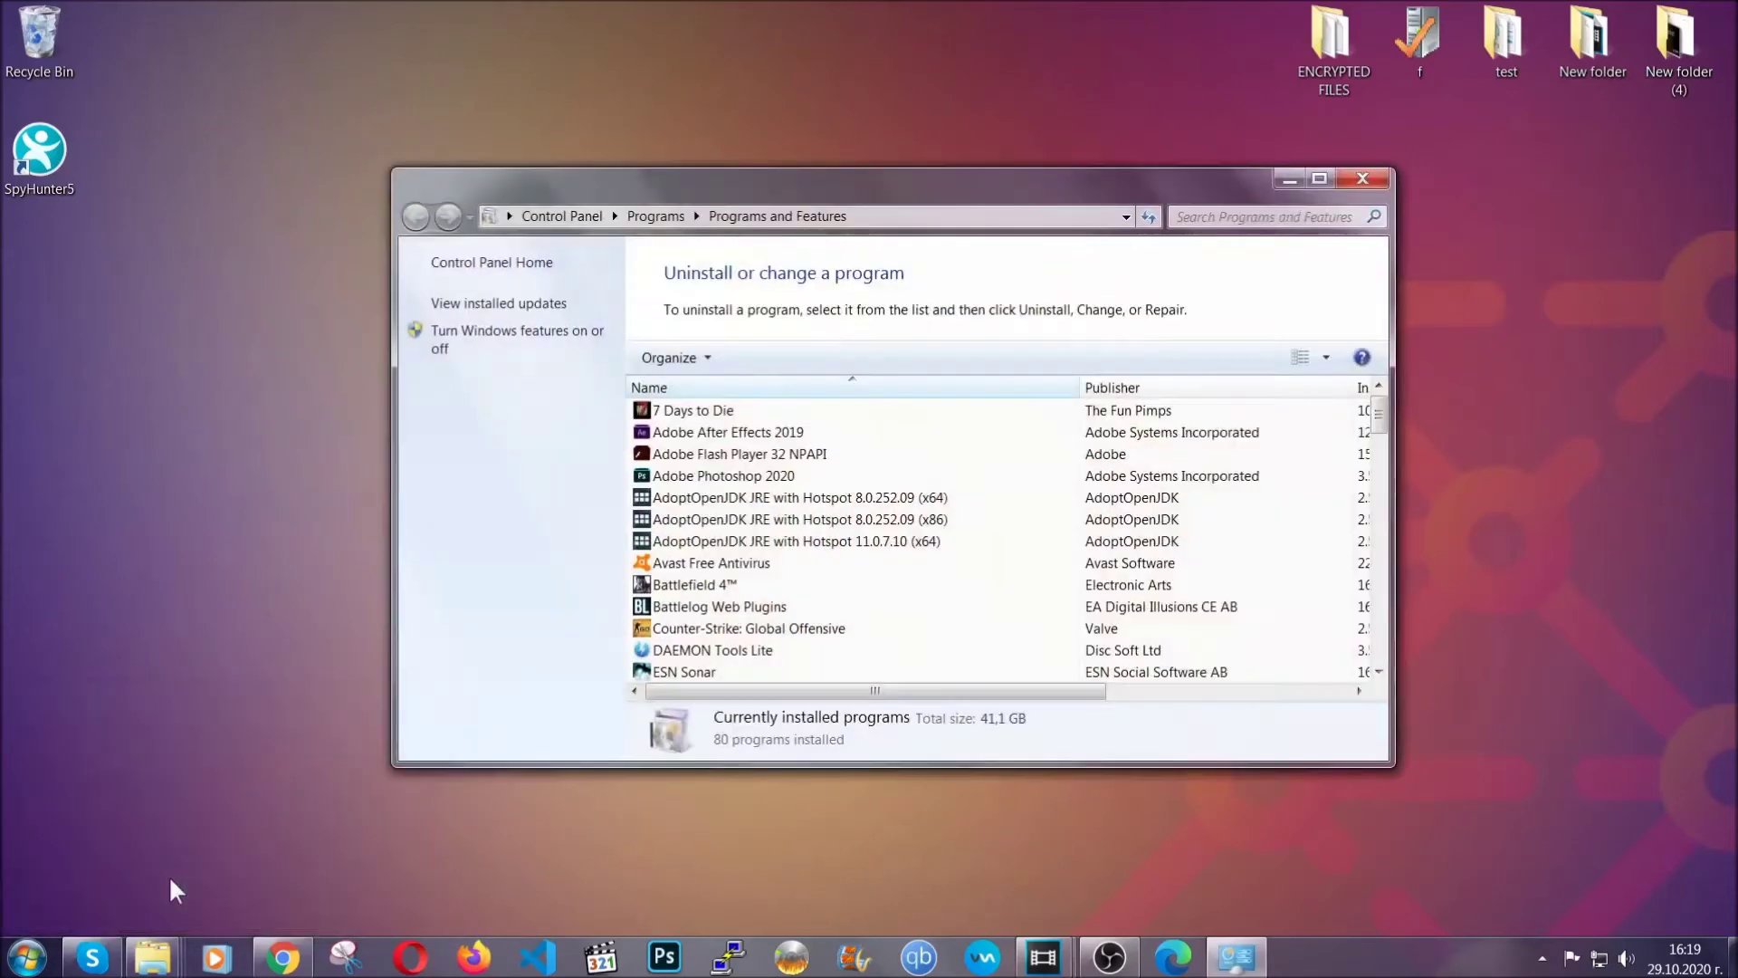
Uninstall SUSPICIOUS PROGRAM and dismiss the removal confirmation.
scroll(915, 484, "down", 20)
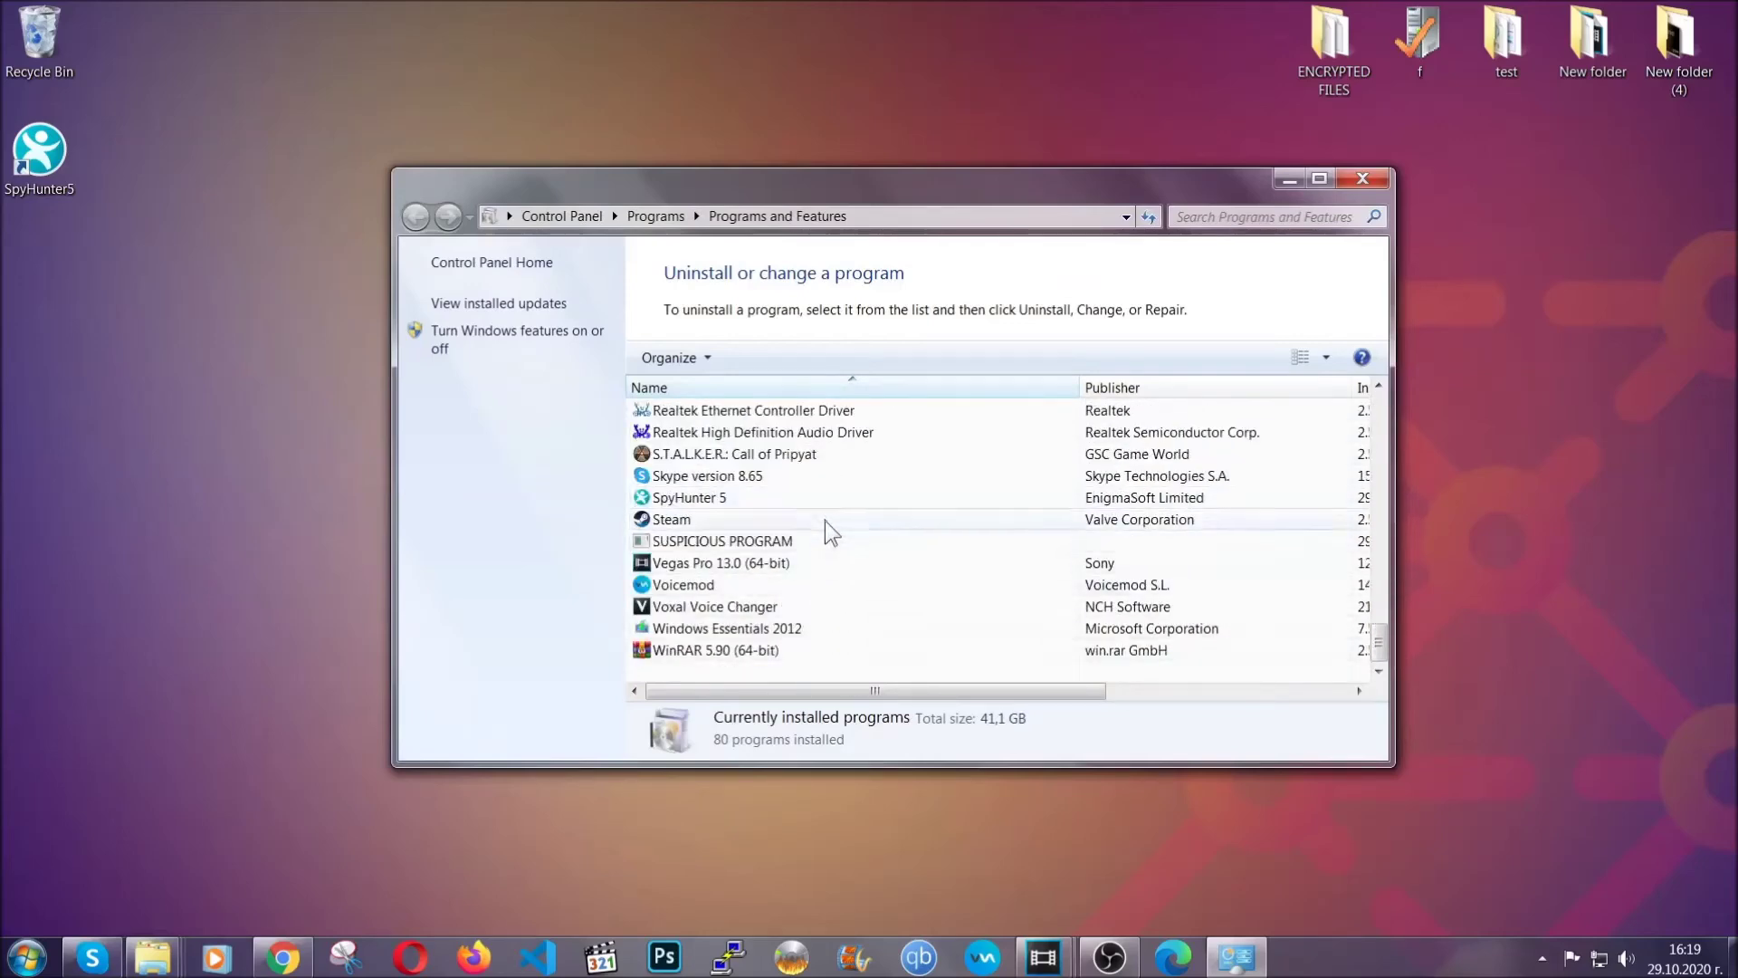
left_click(754, 542)
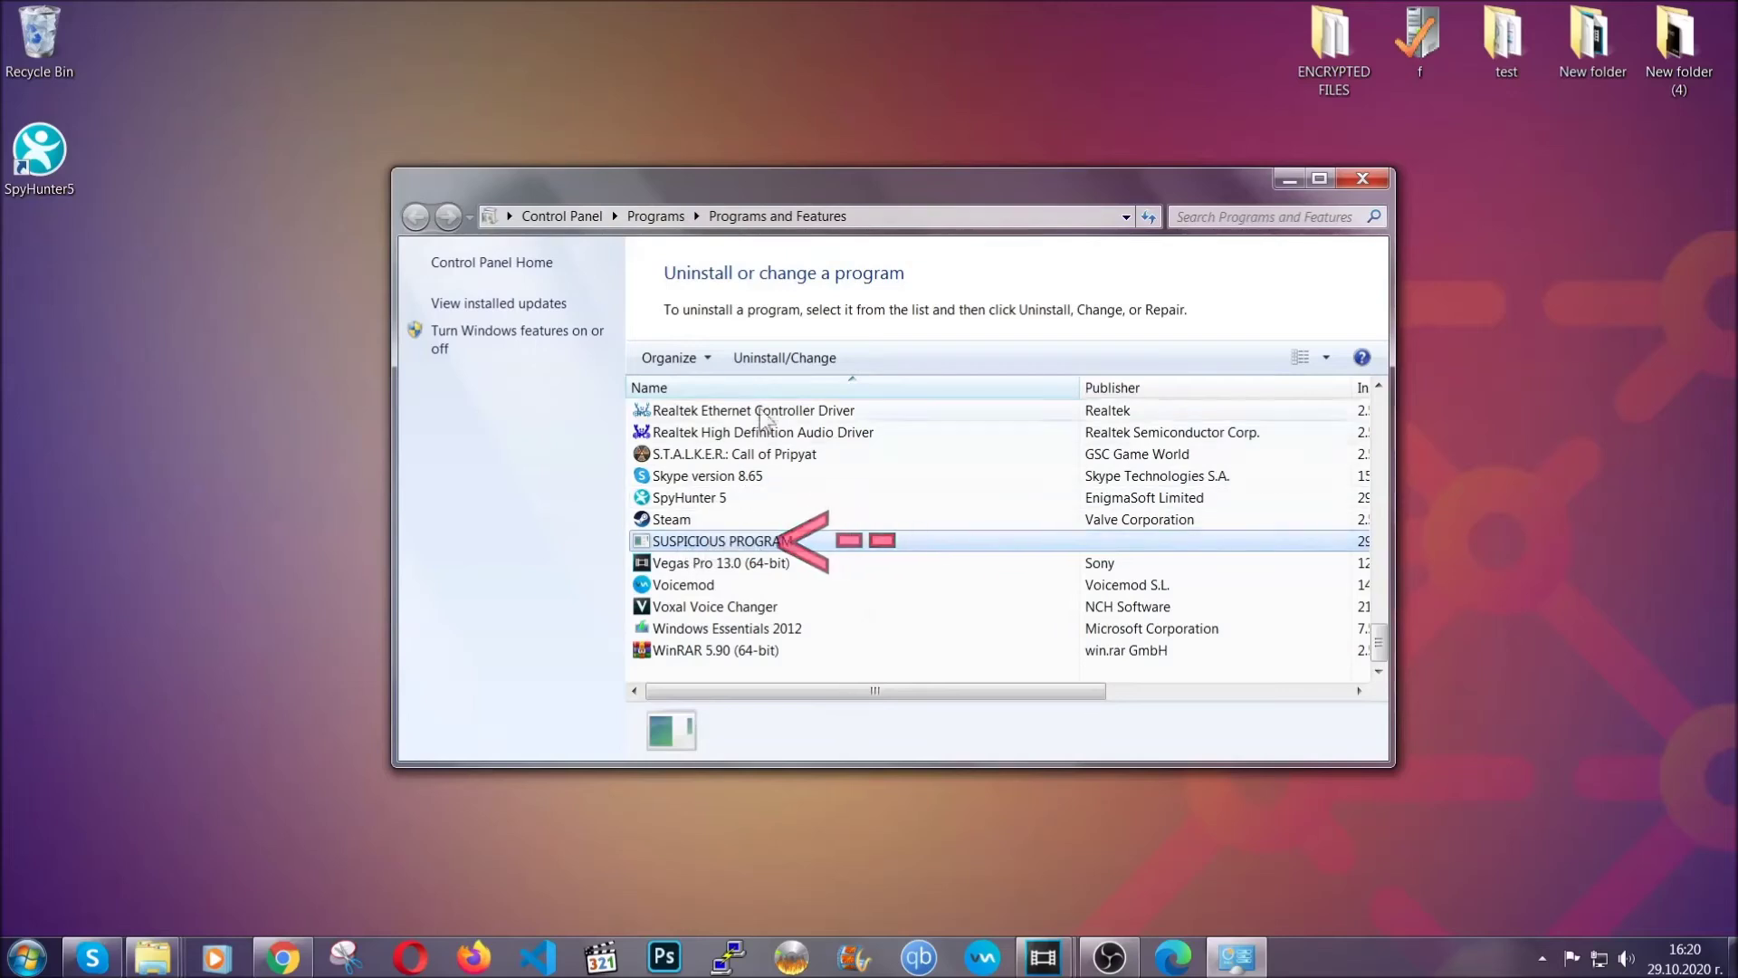
left_click(770, 360)
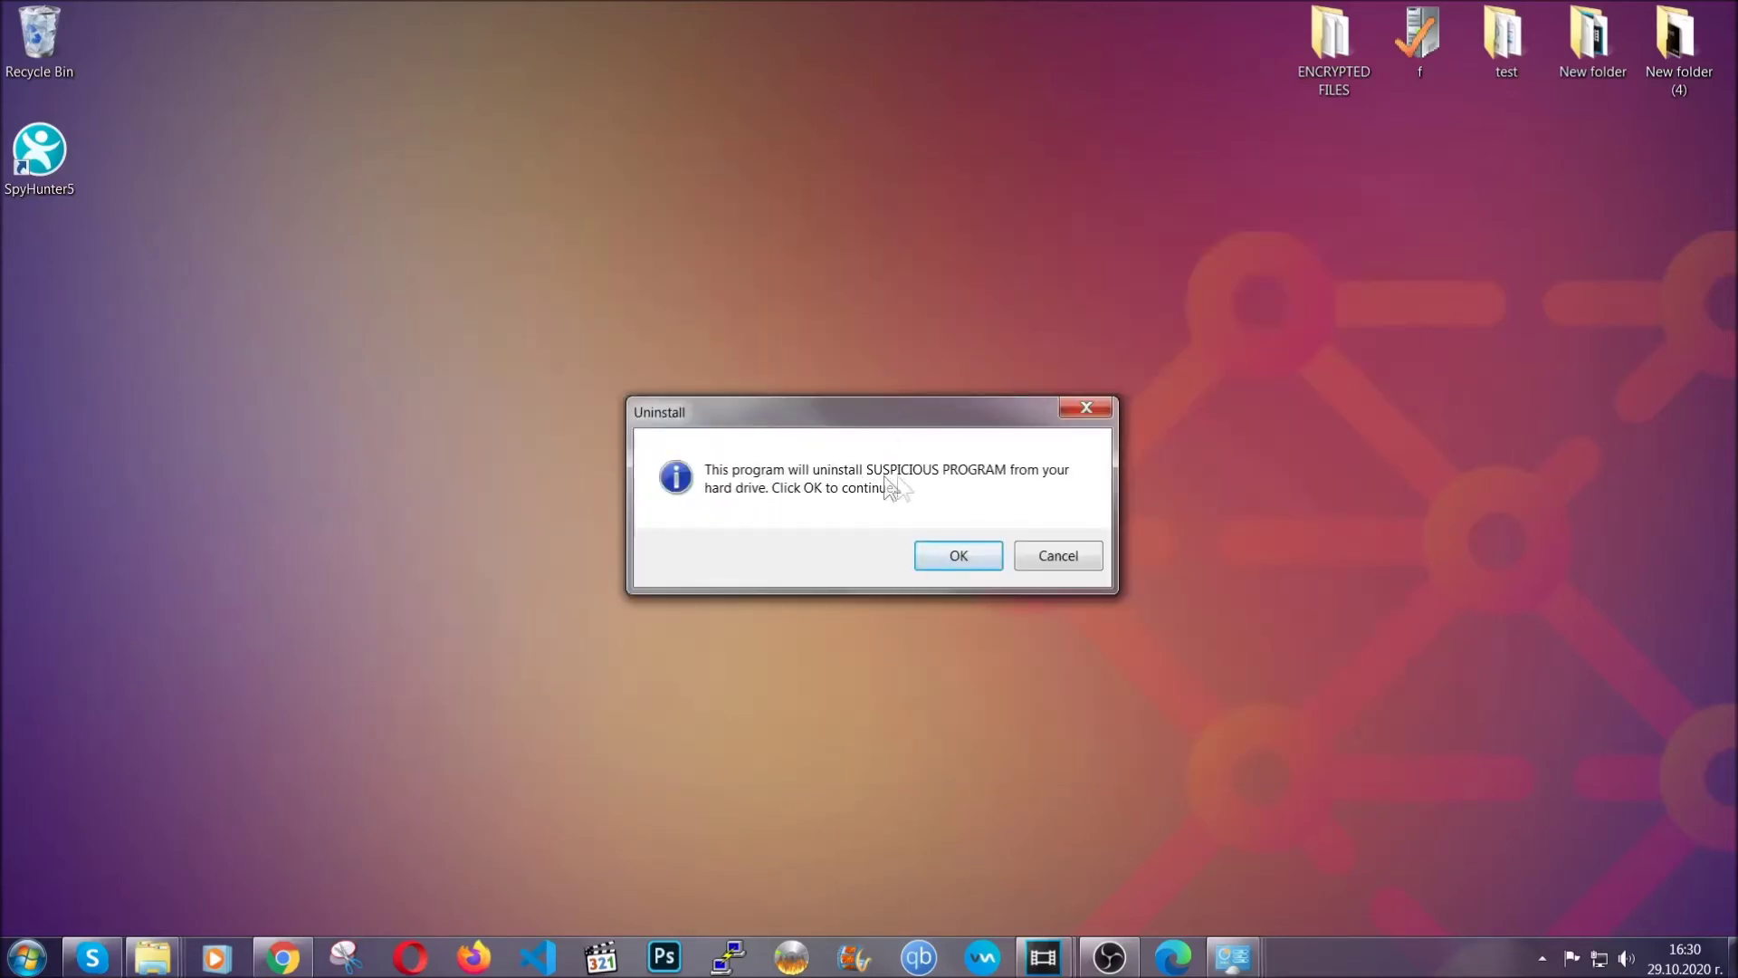
left_click(950, 559)
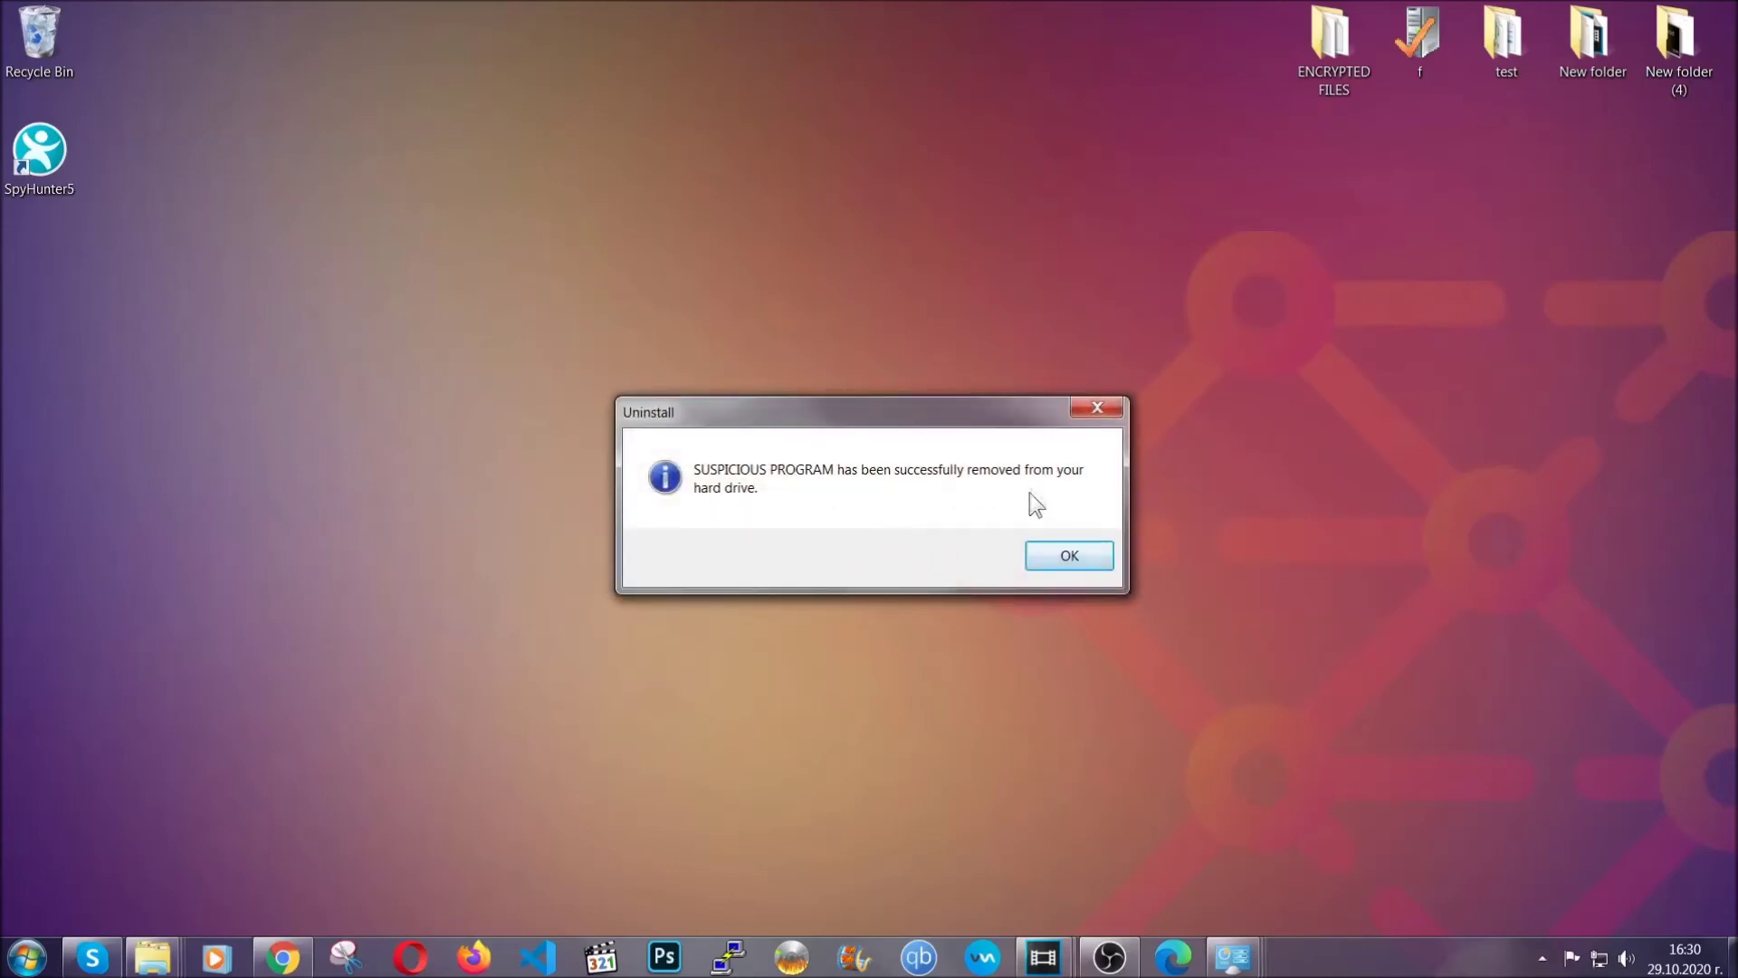
left_click(1043, 550)
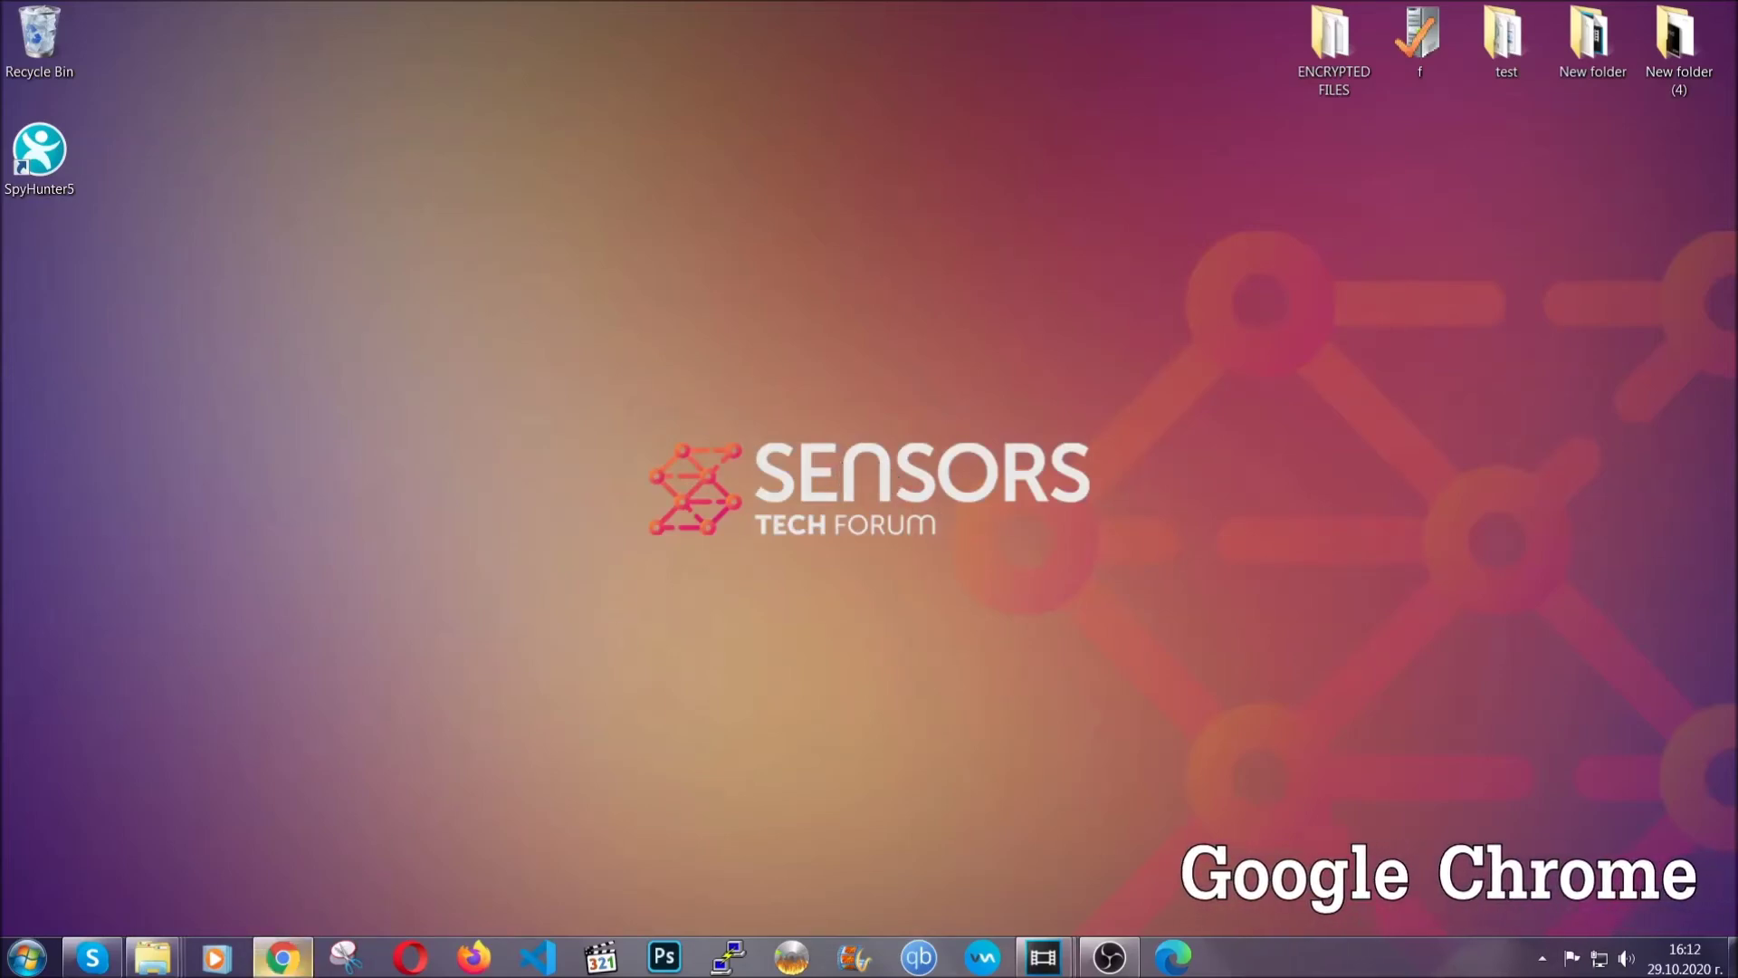
Go to chrome://settings/clearBrowserData in Chrome's address bar.
left_click(288, 962)
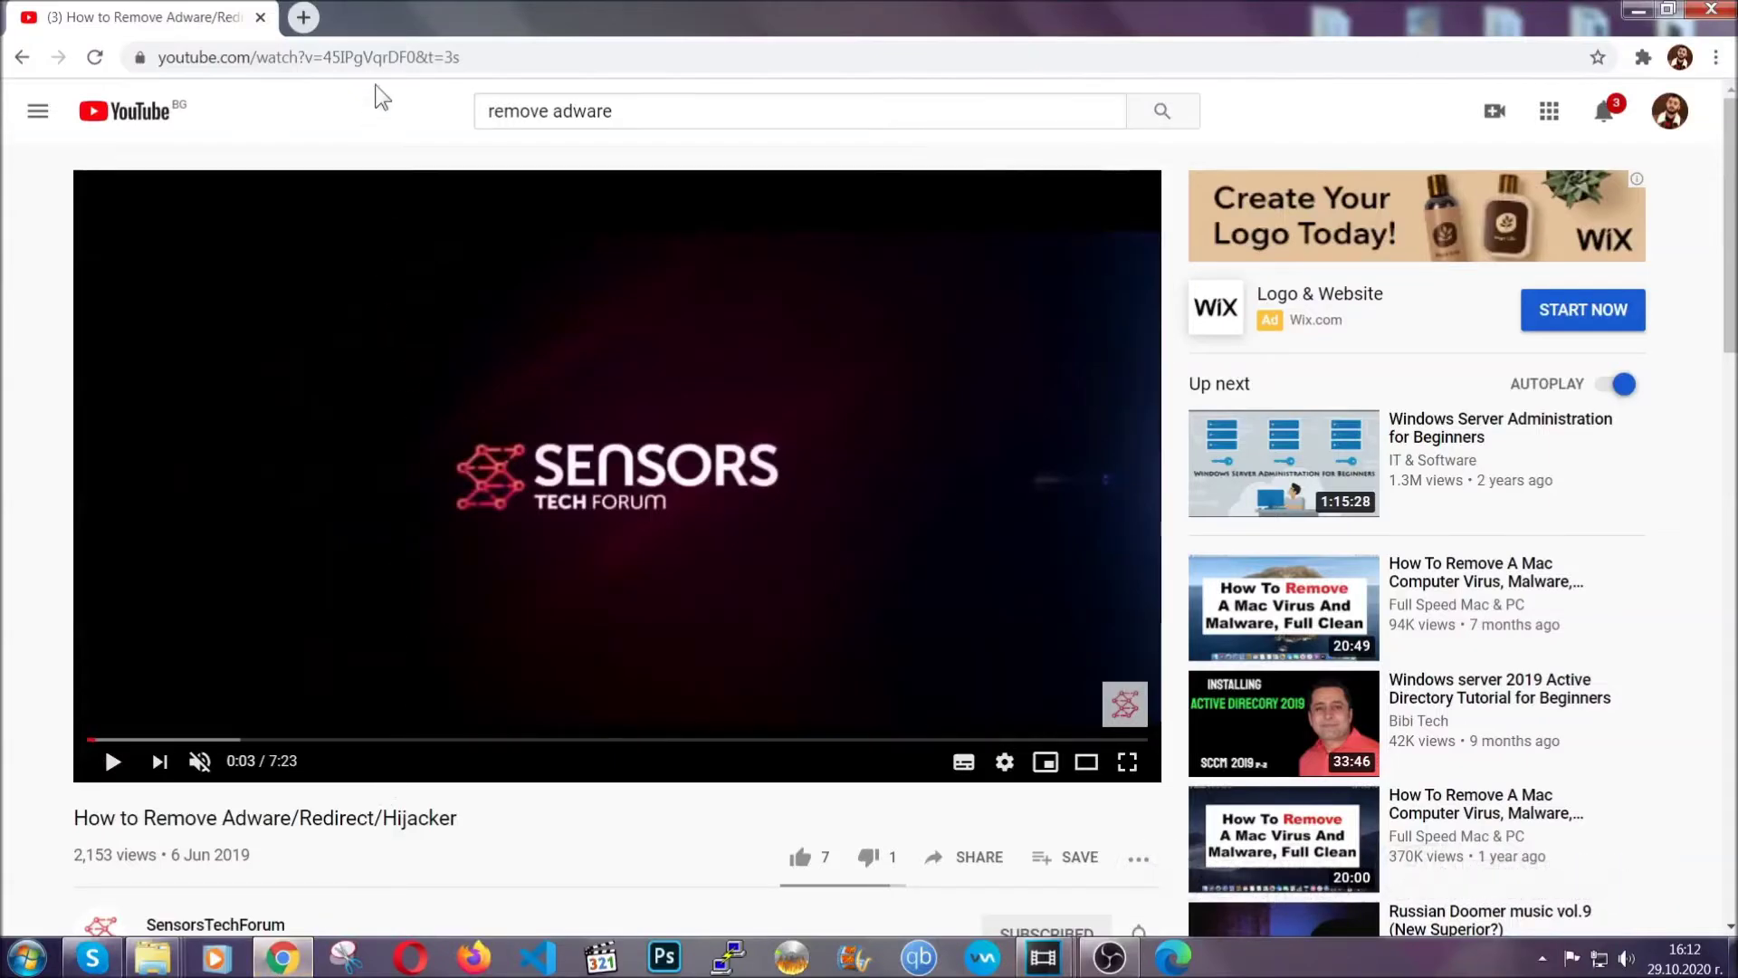
left_click(371, 60)
type("chro")
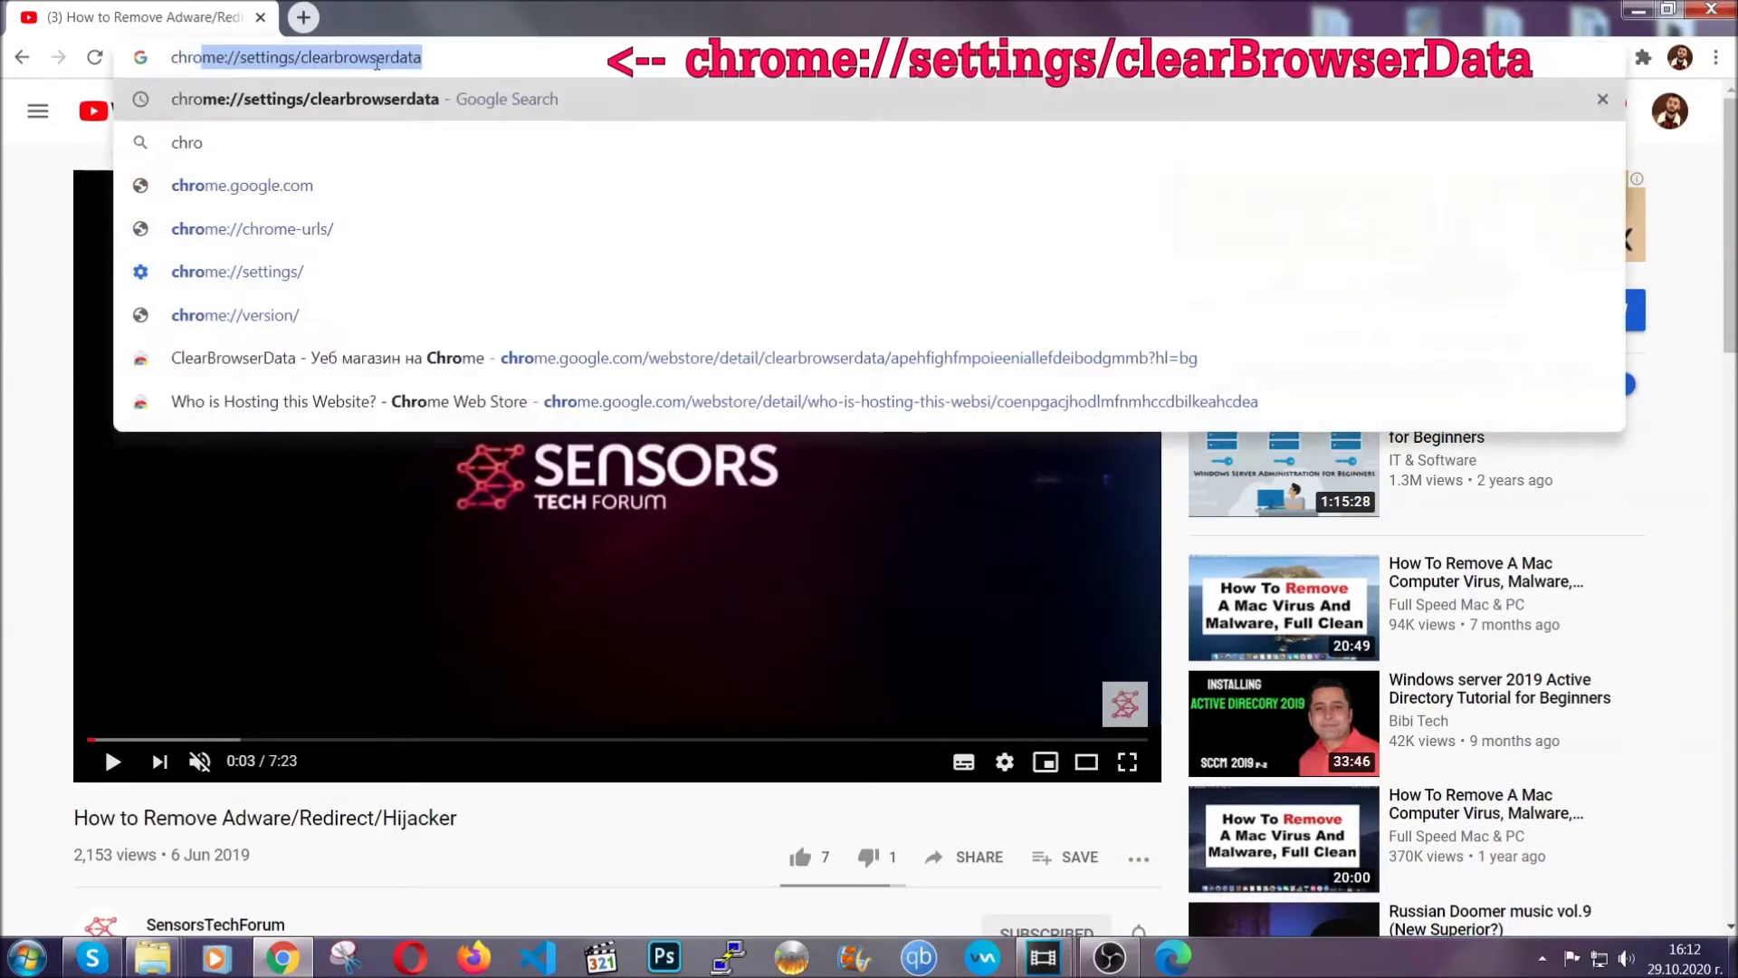
type("me:/")
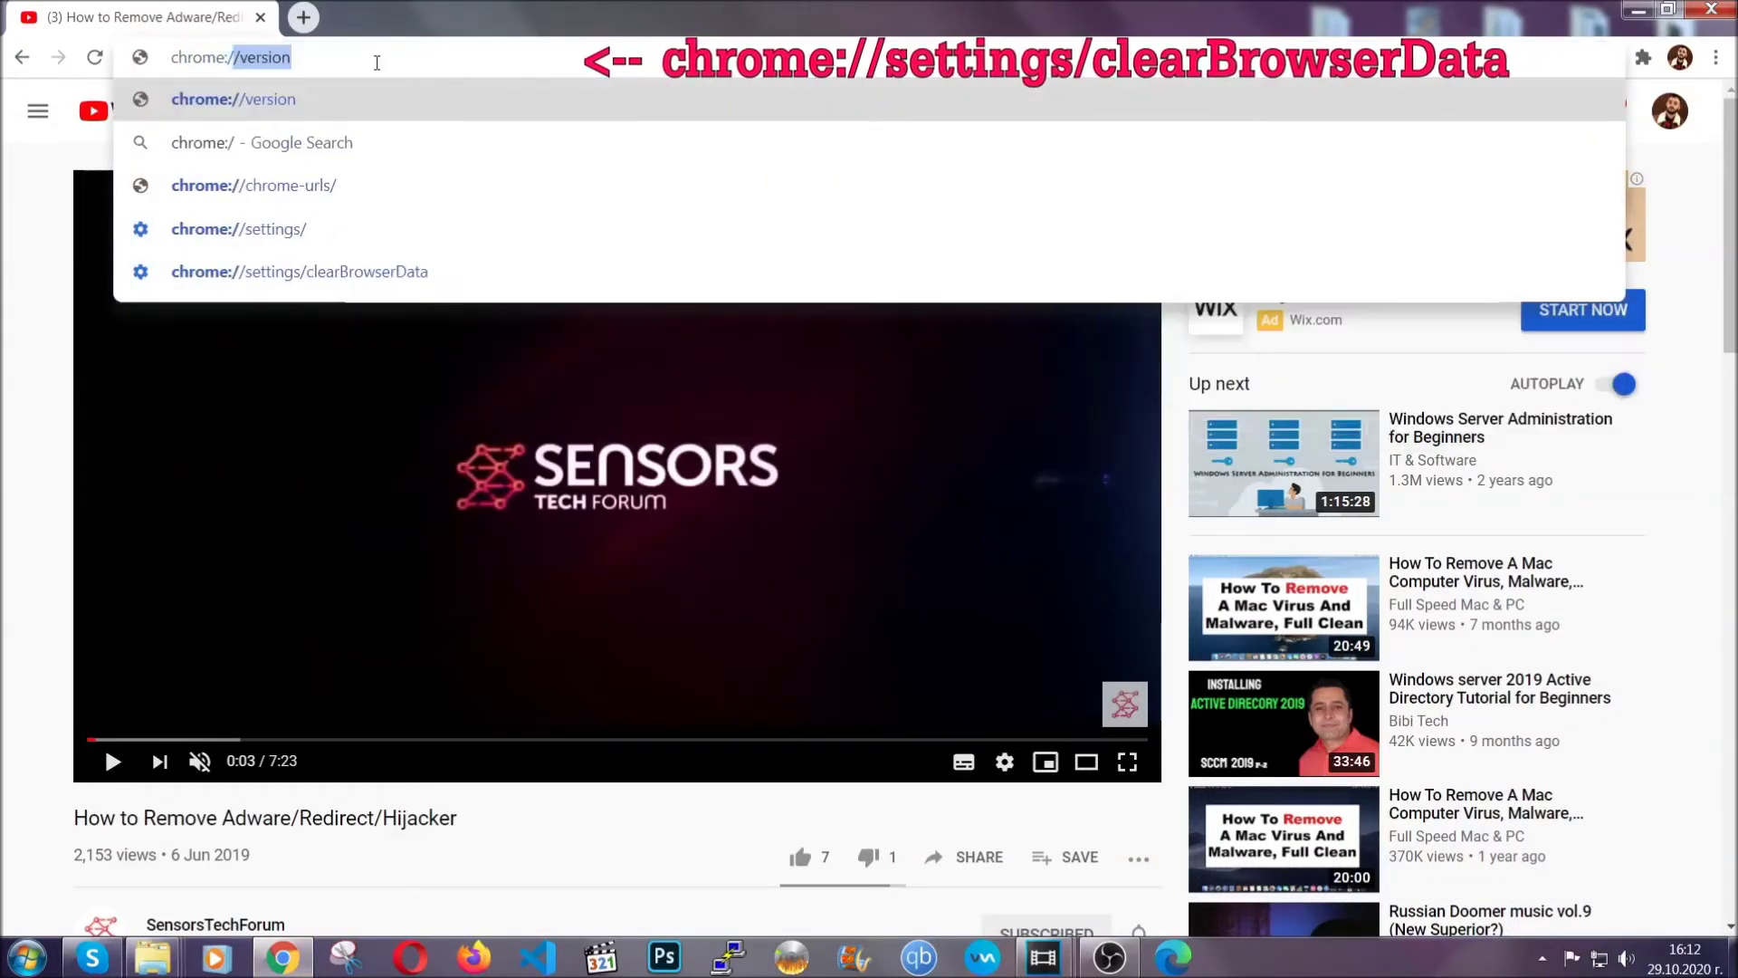
type("/setting")
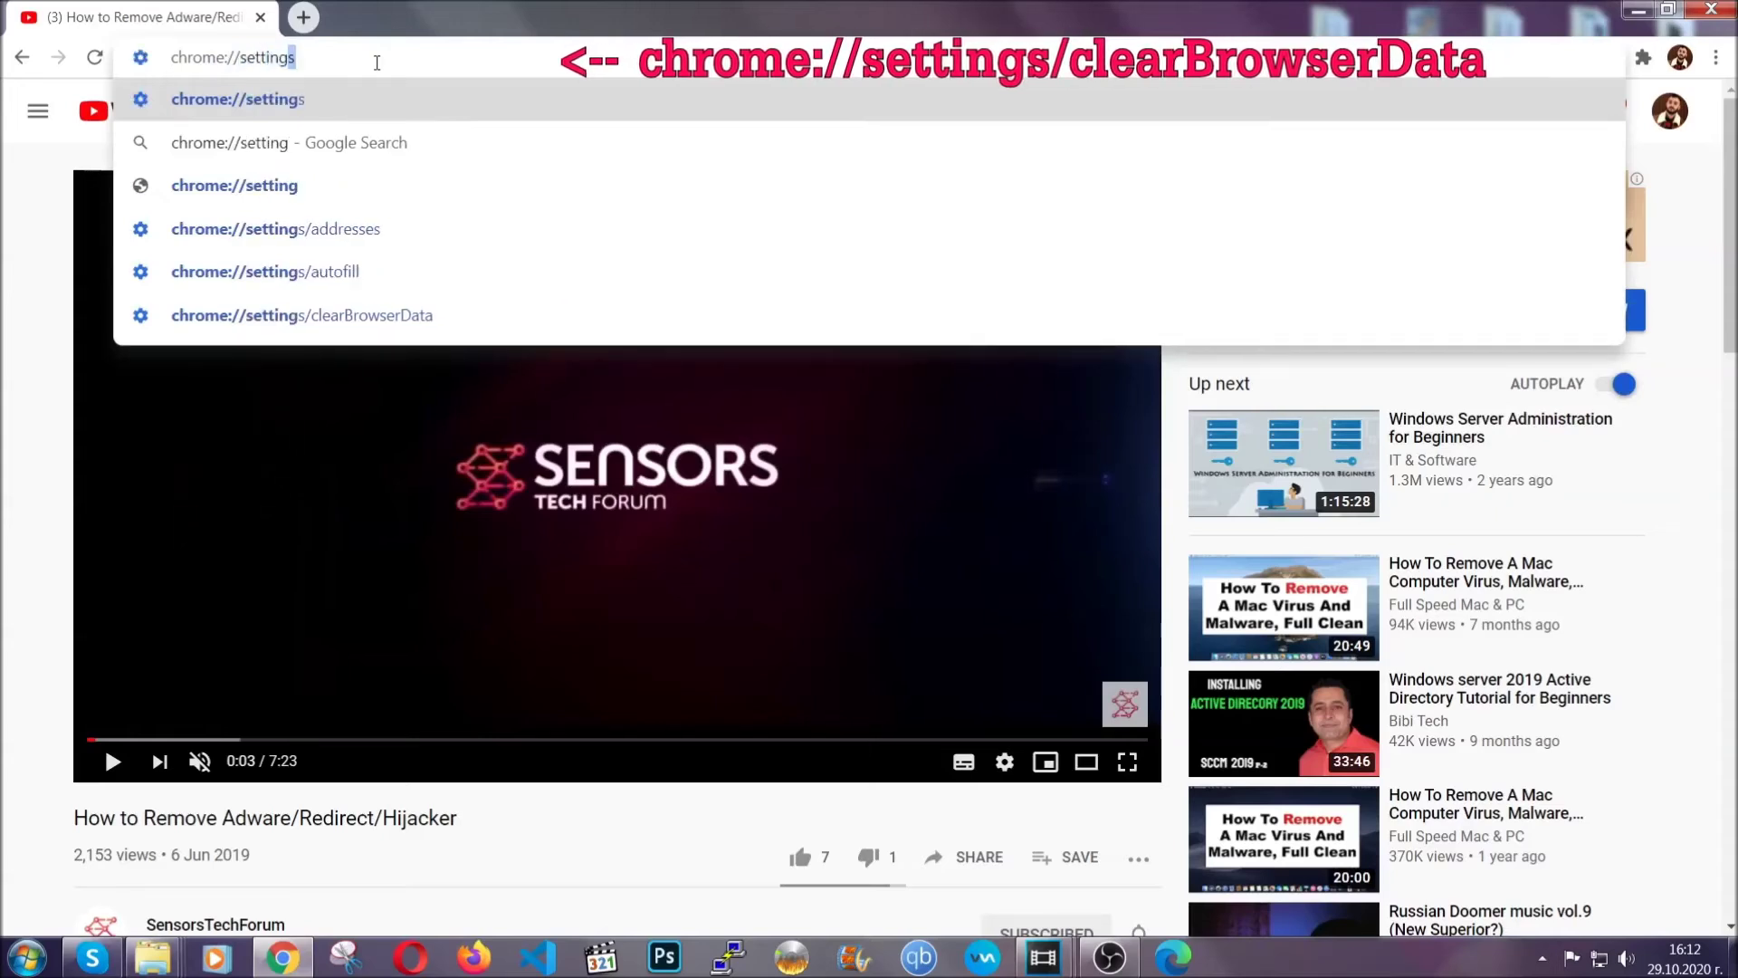
type("s/ce")
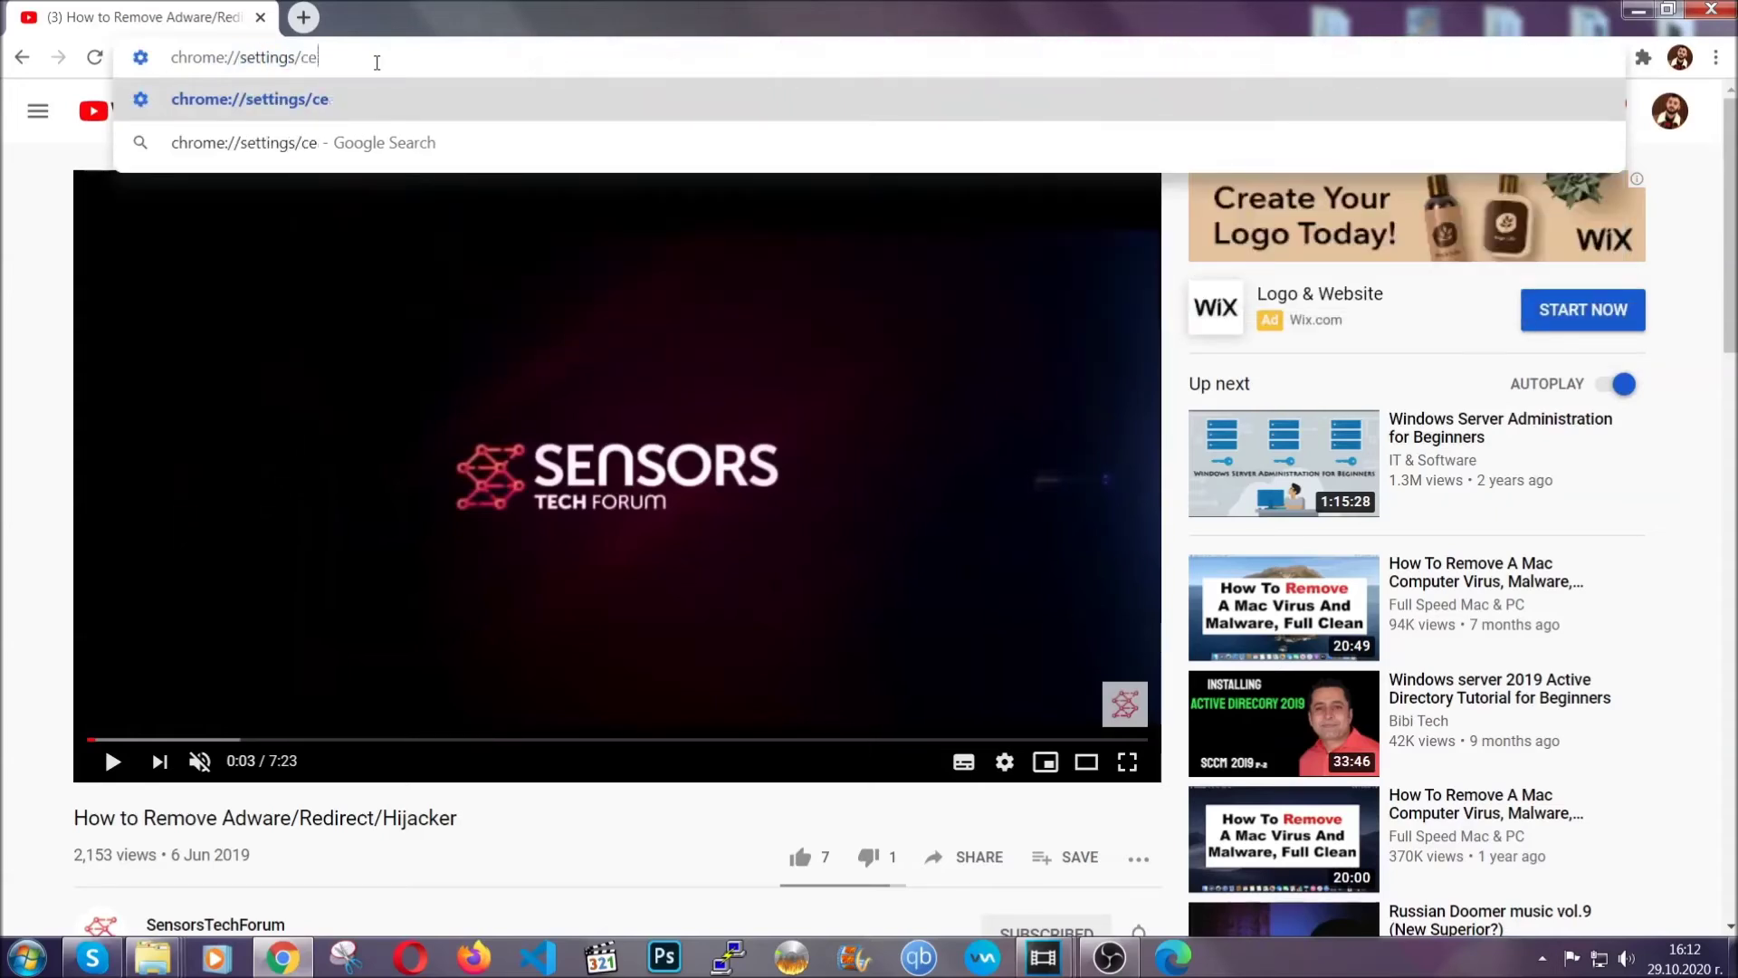
key("BackSpace")
type("lea")
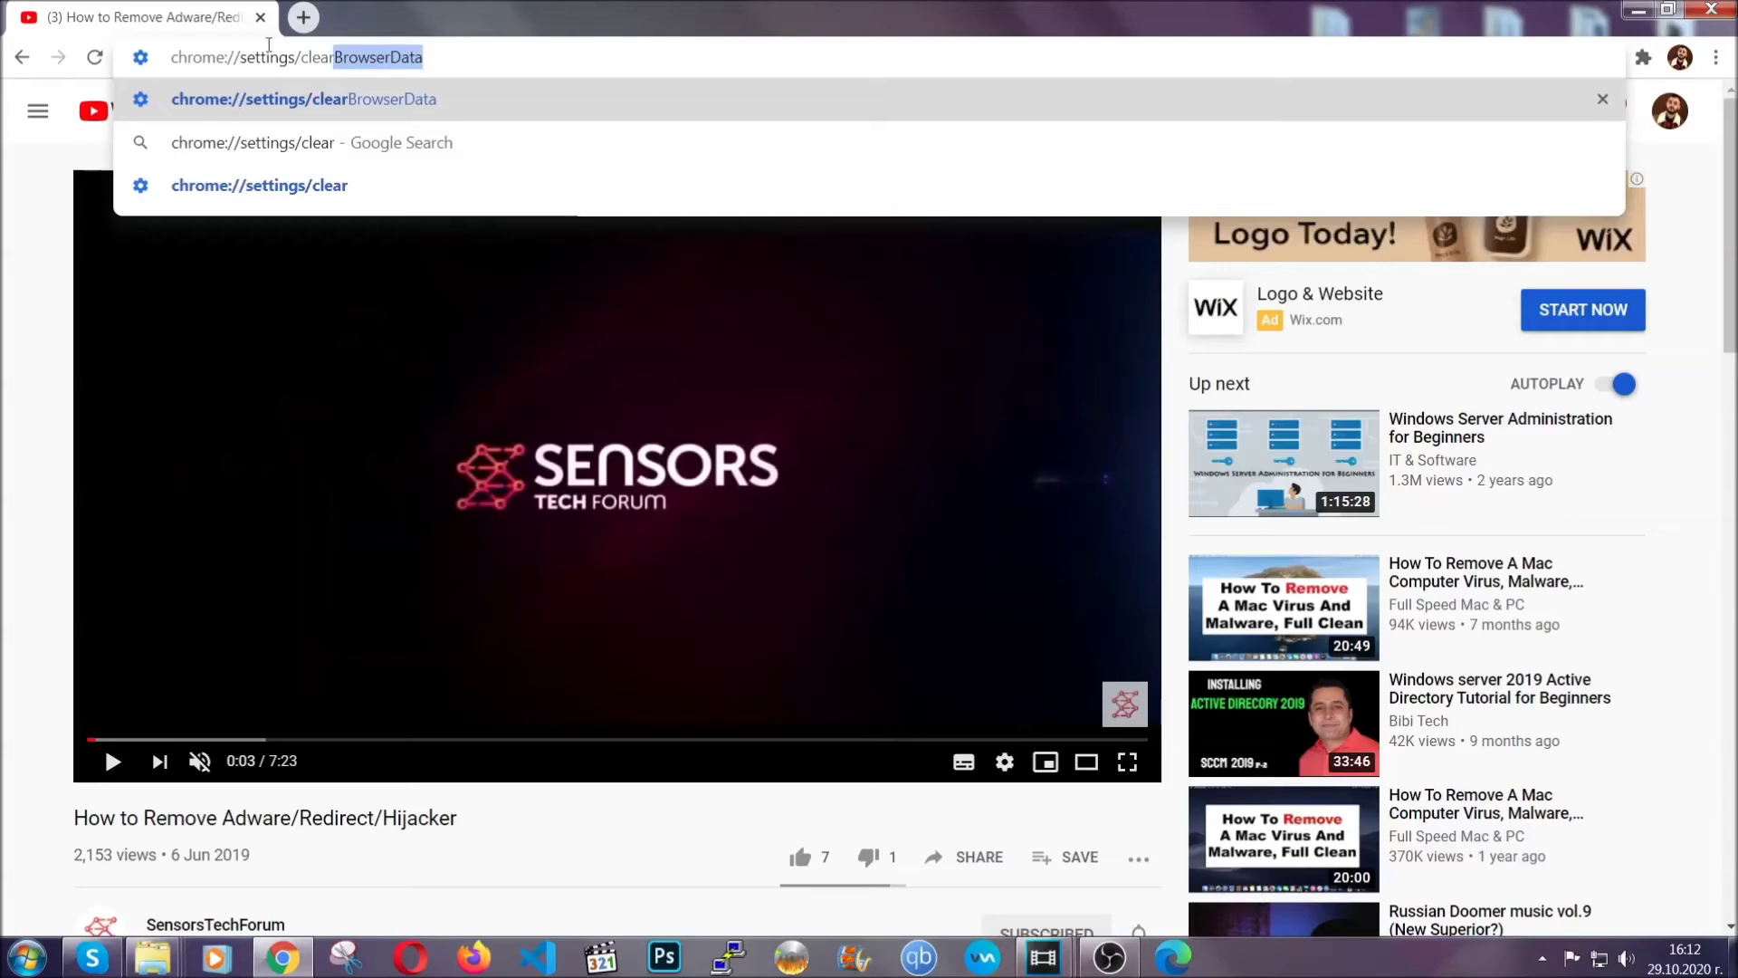
type("r")
left_click(253, 97)
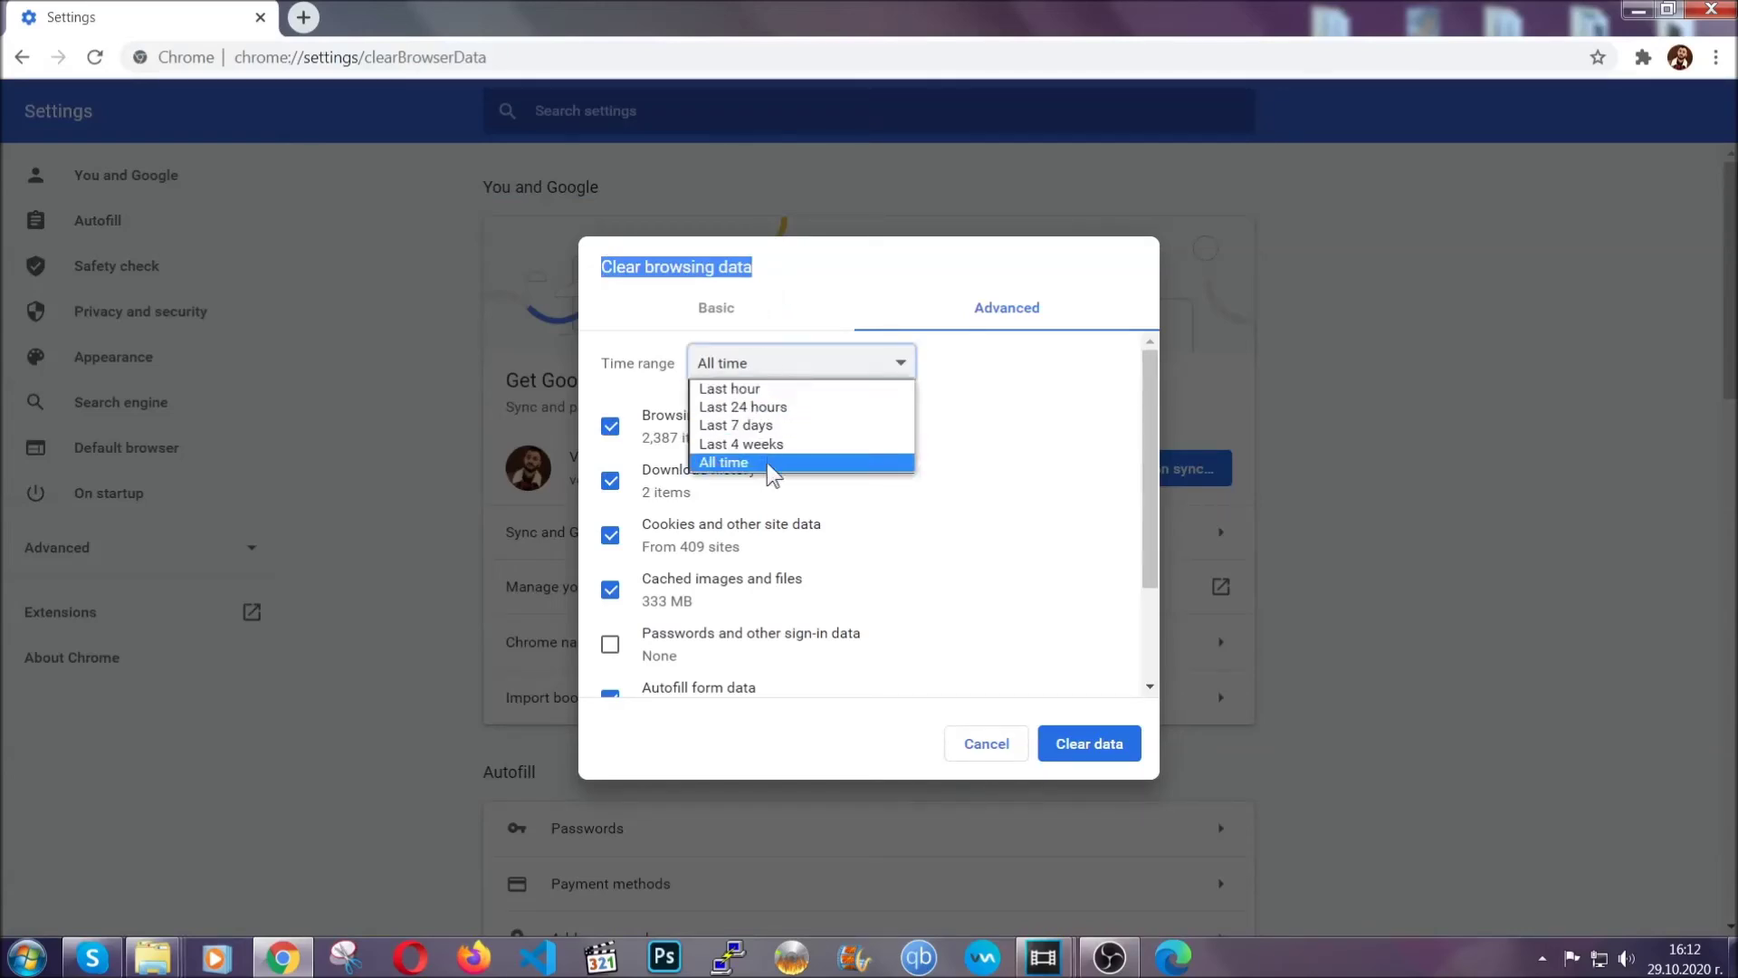
Clear Chrome's browsing data for All time with Passwords left unticked.
left_click(767, 461)
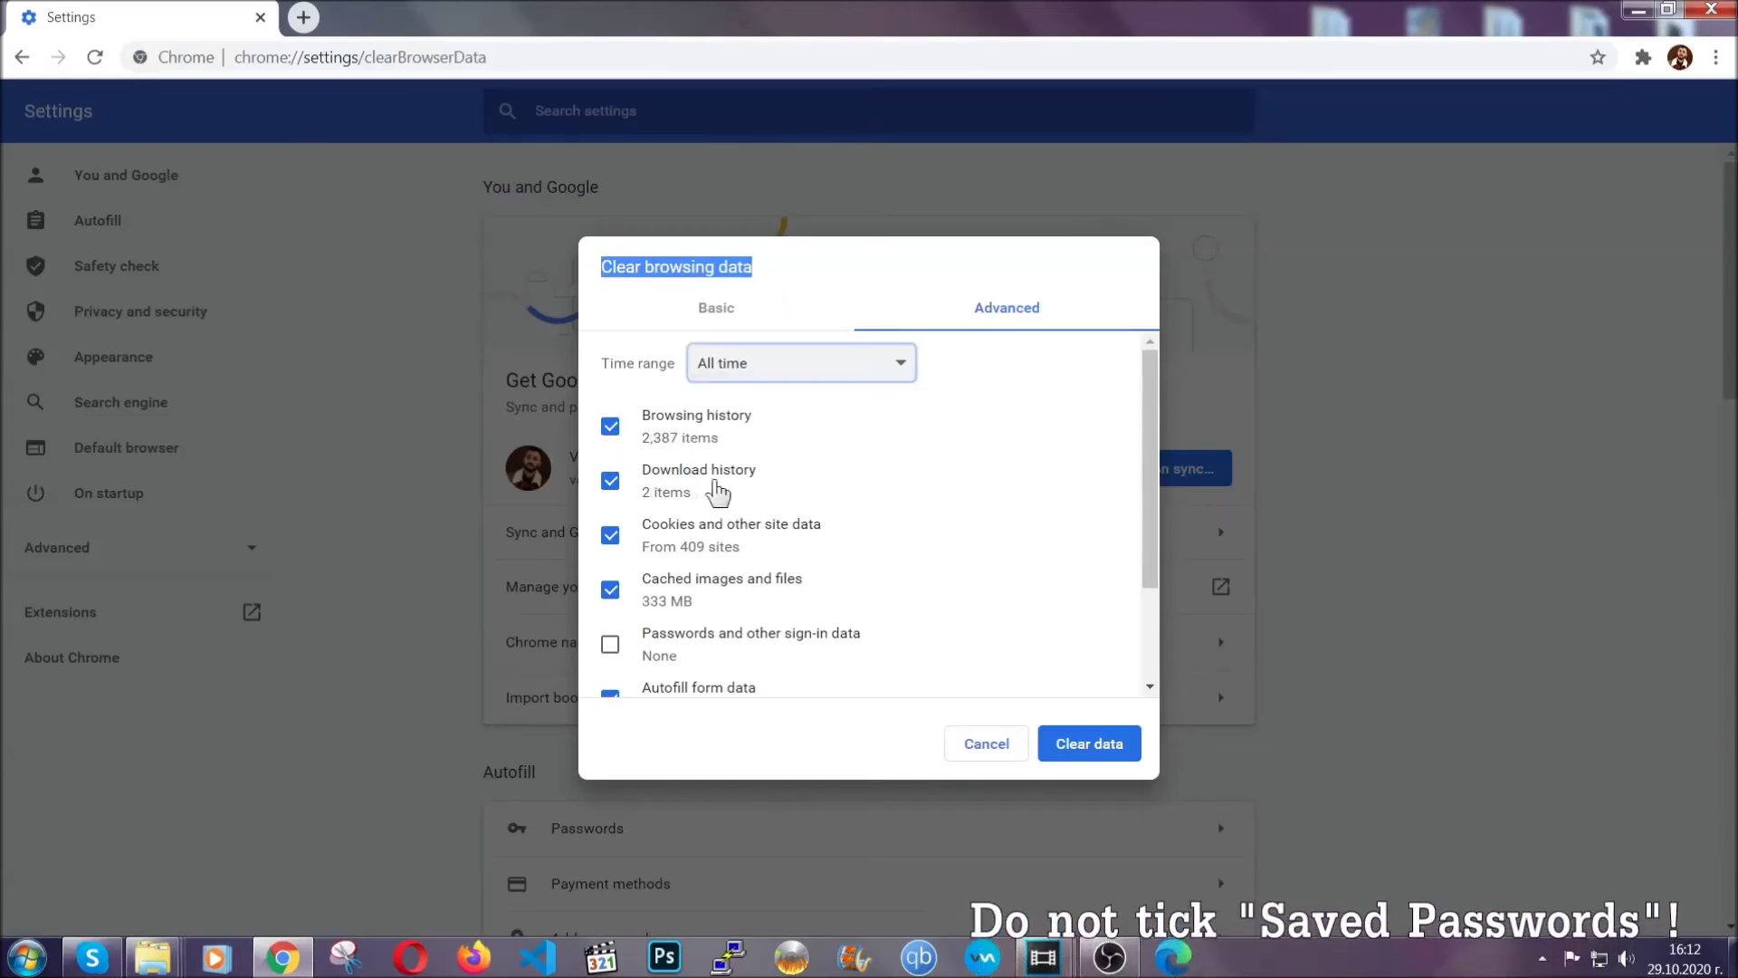
scroll(710, 613, "down", 2)
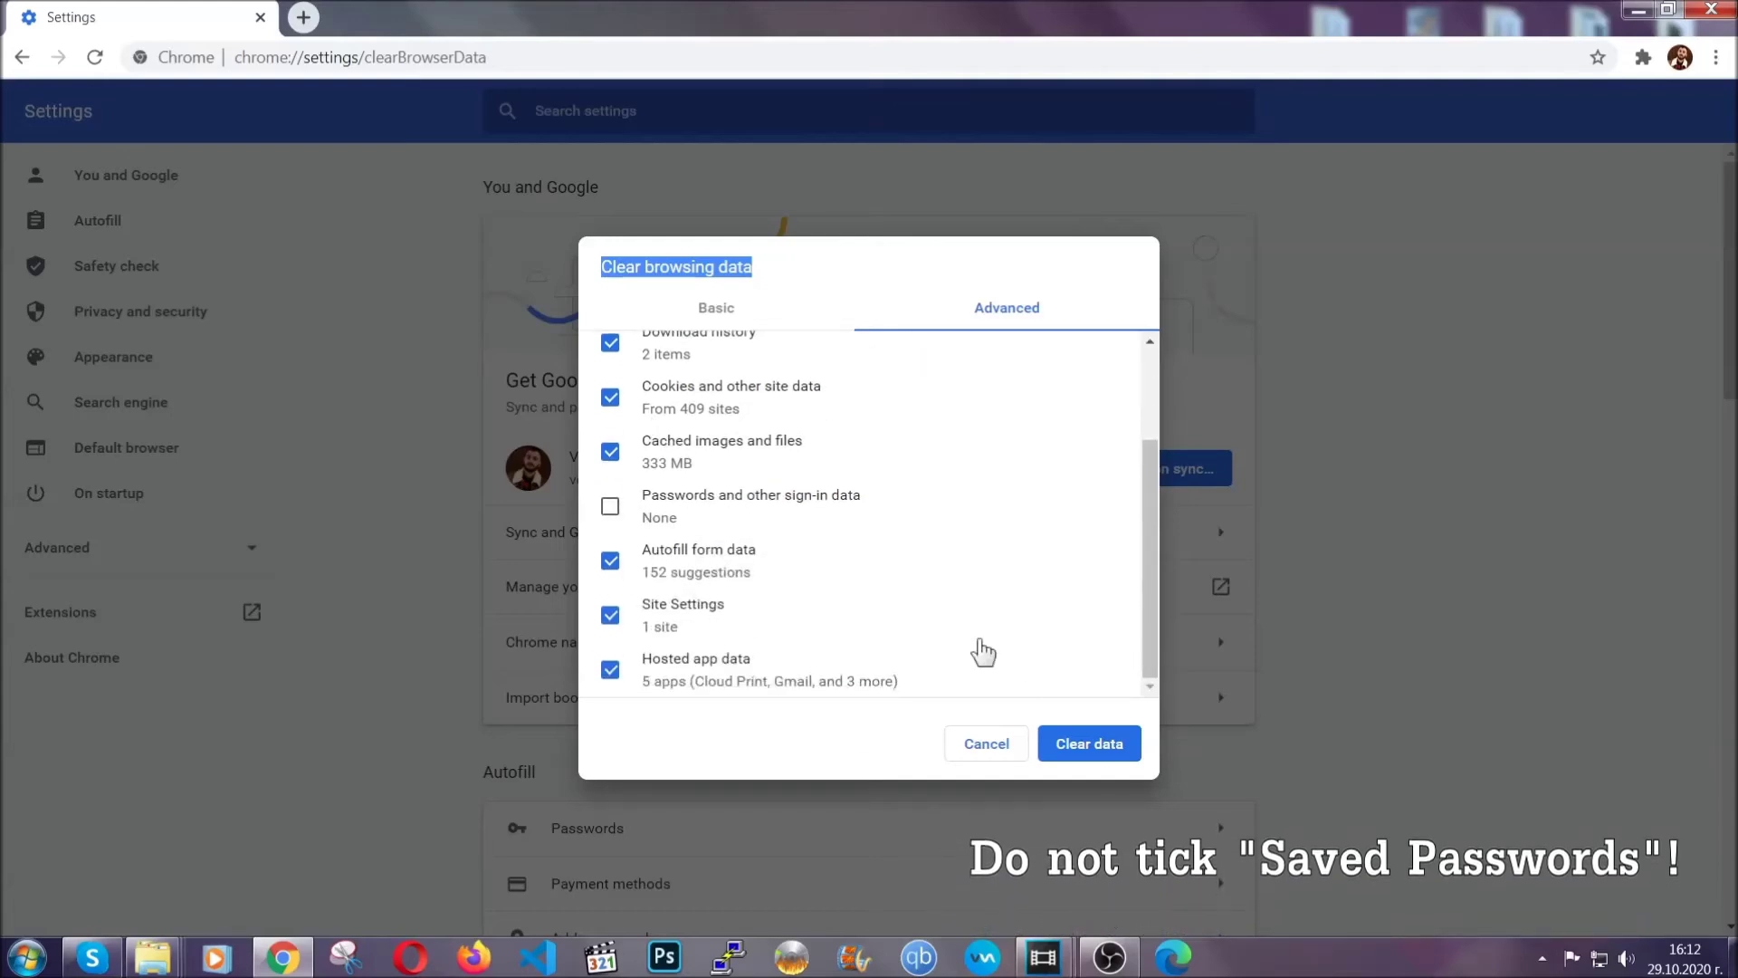
left_click(1066, 740)
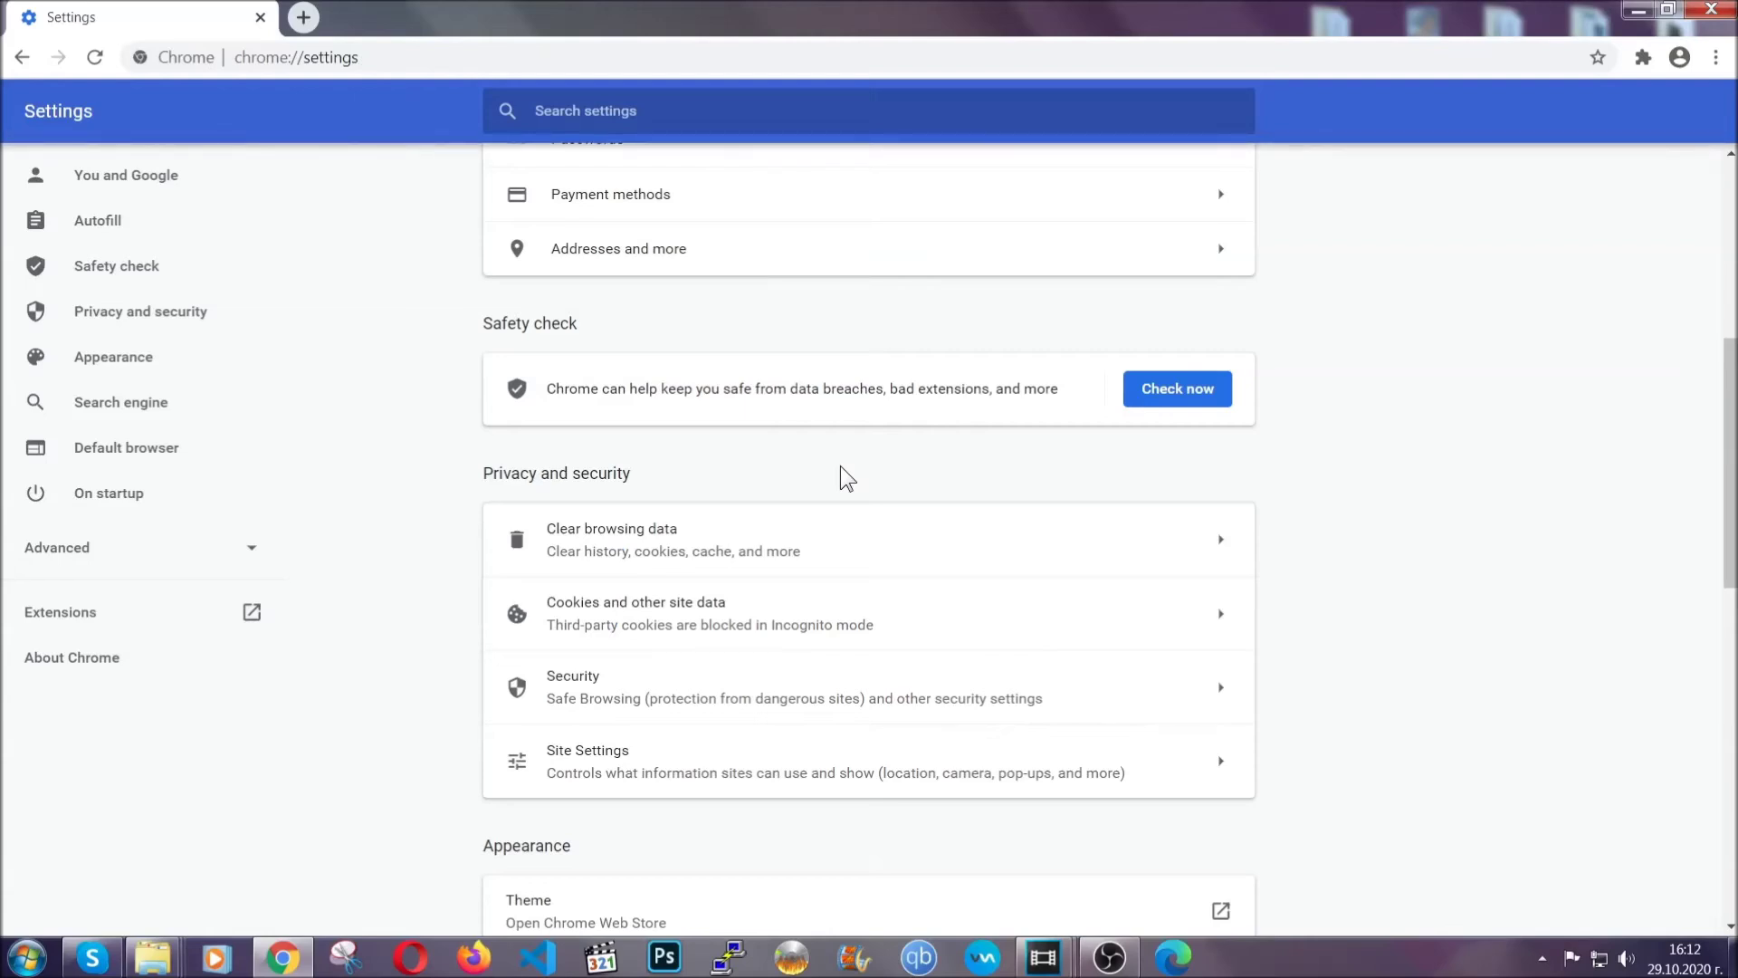
Remove the Bulk Media Downloader extension from Chrome's Extensions page.
left_click(1716, 62)
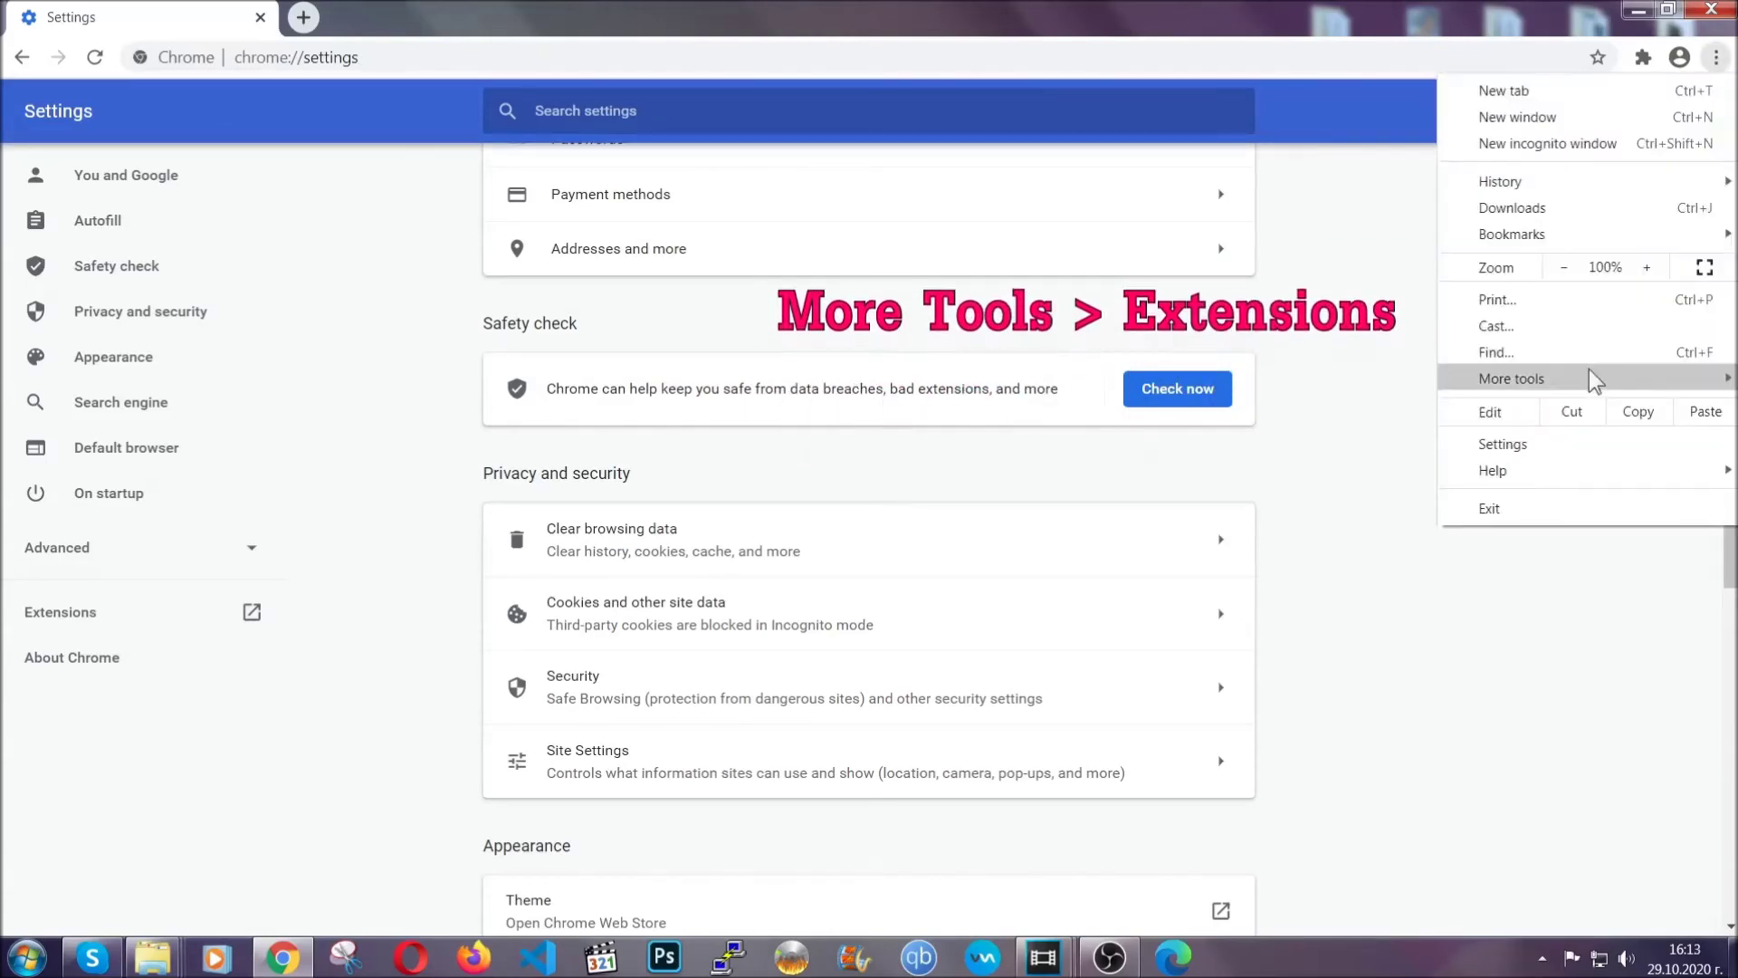
mouse_move(1588, 374)
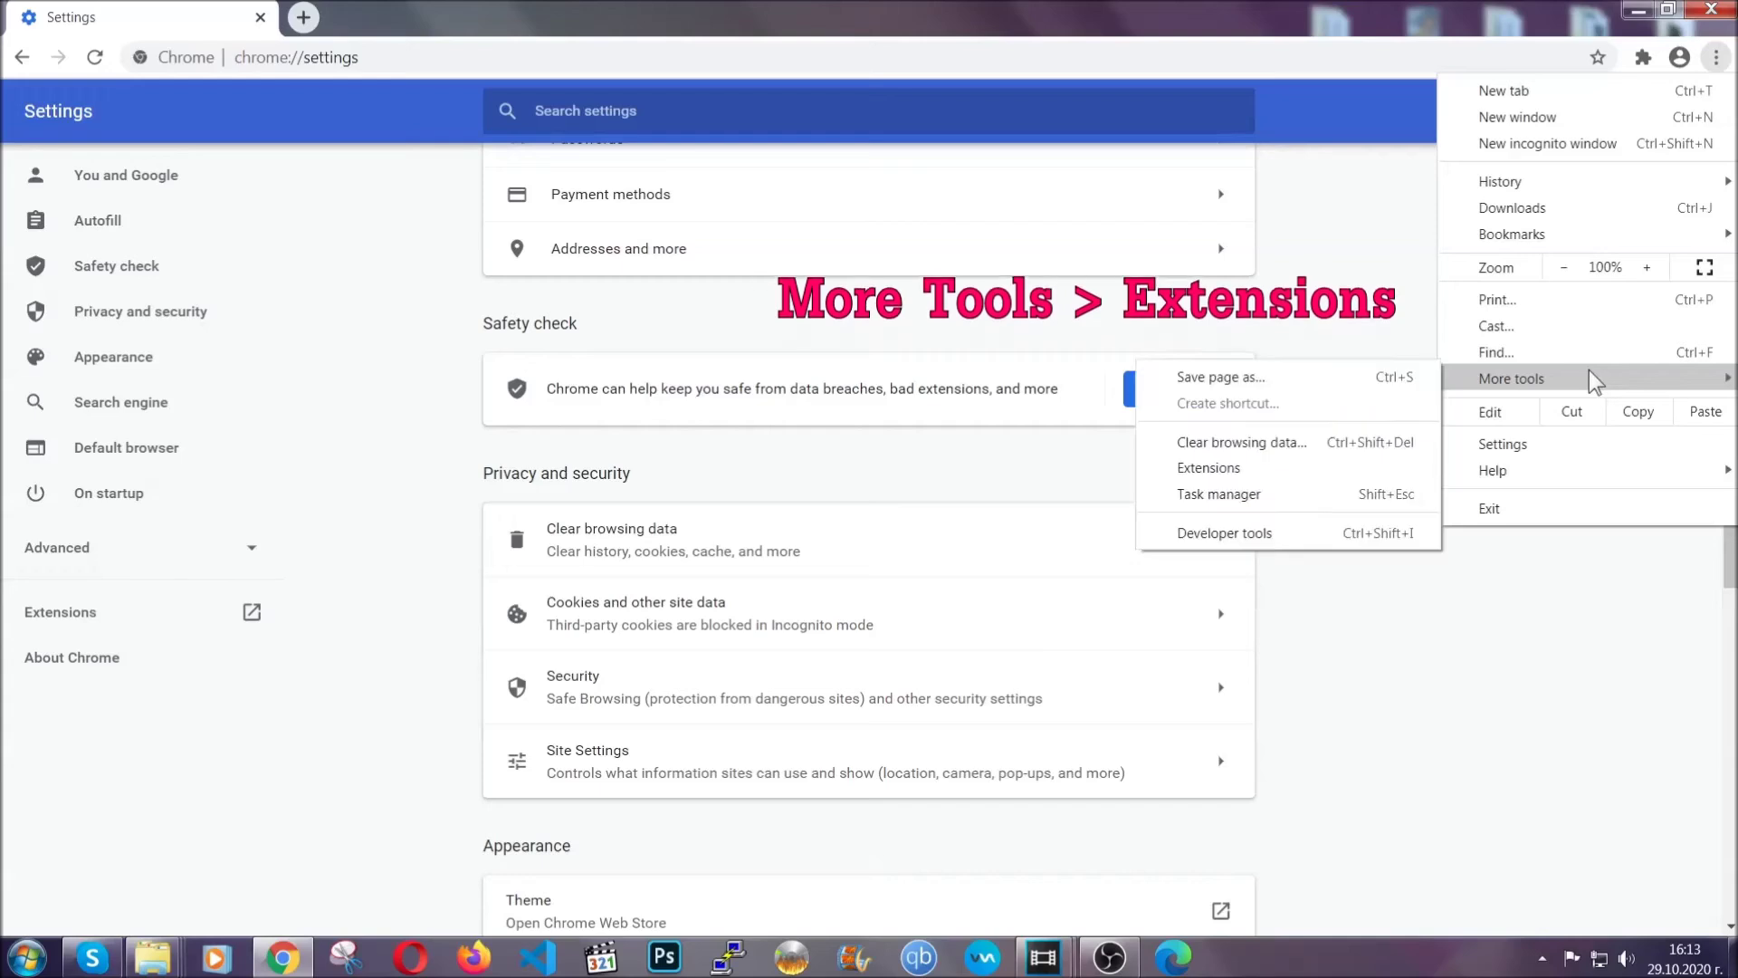
left_click(1254, 471)
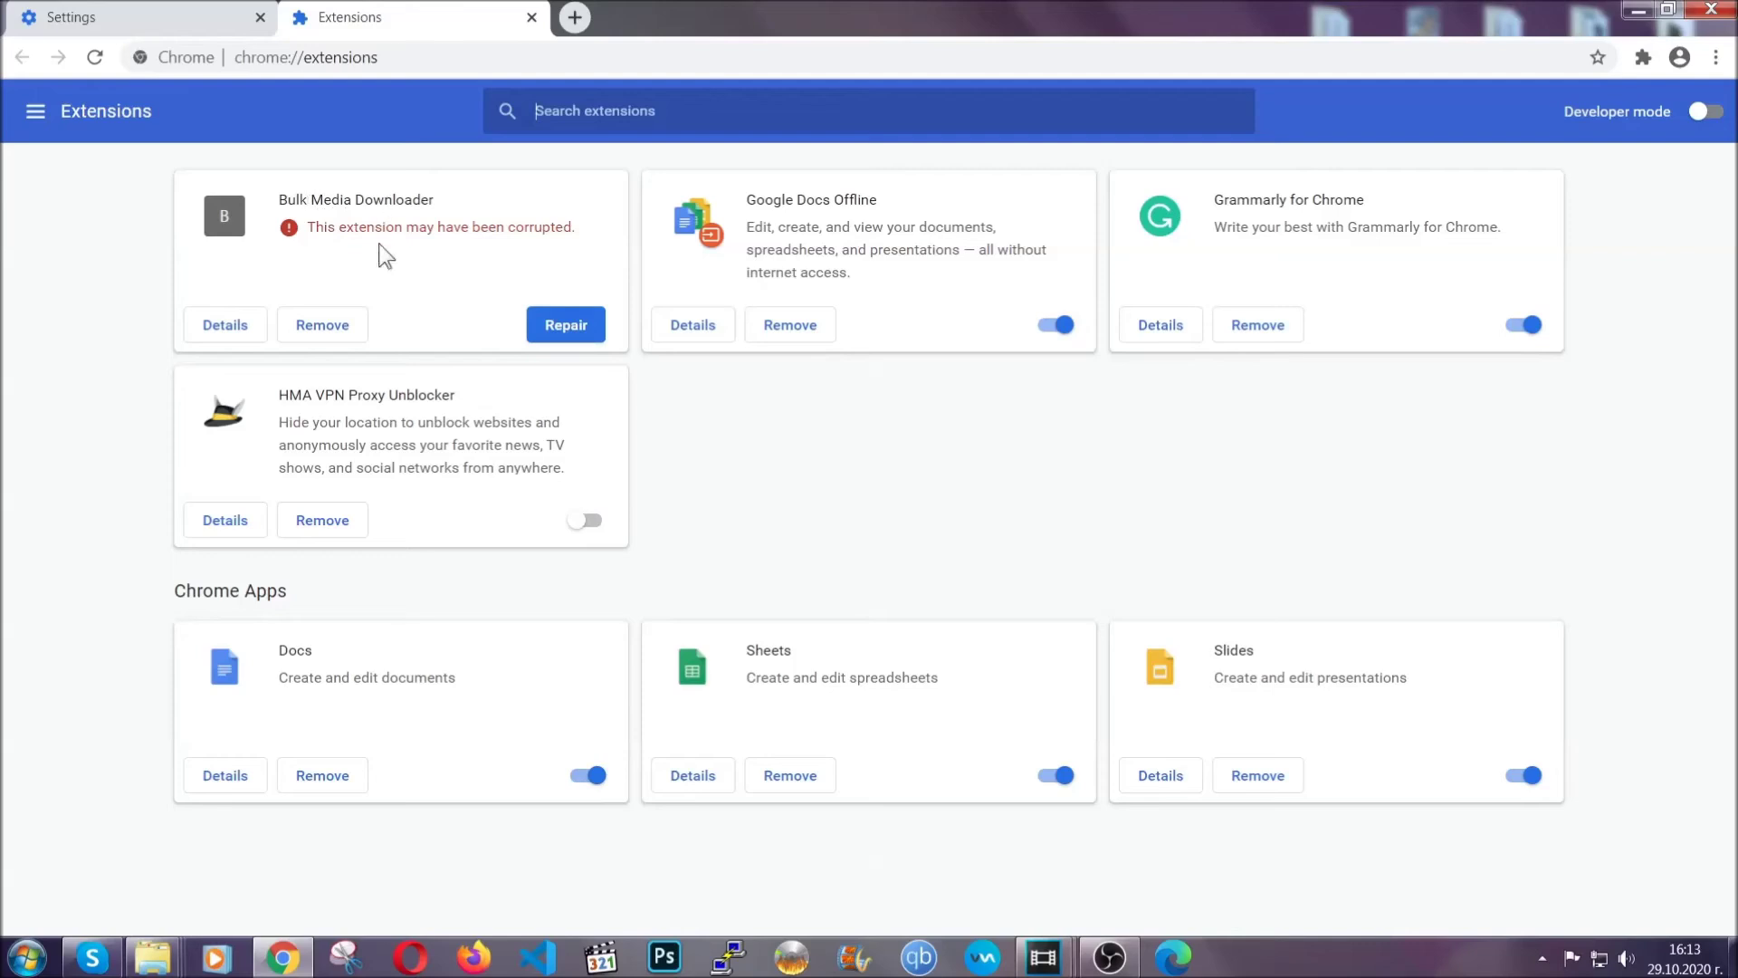
left_click(337, 327)
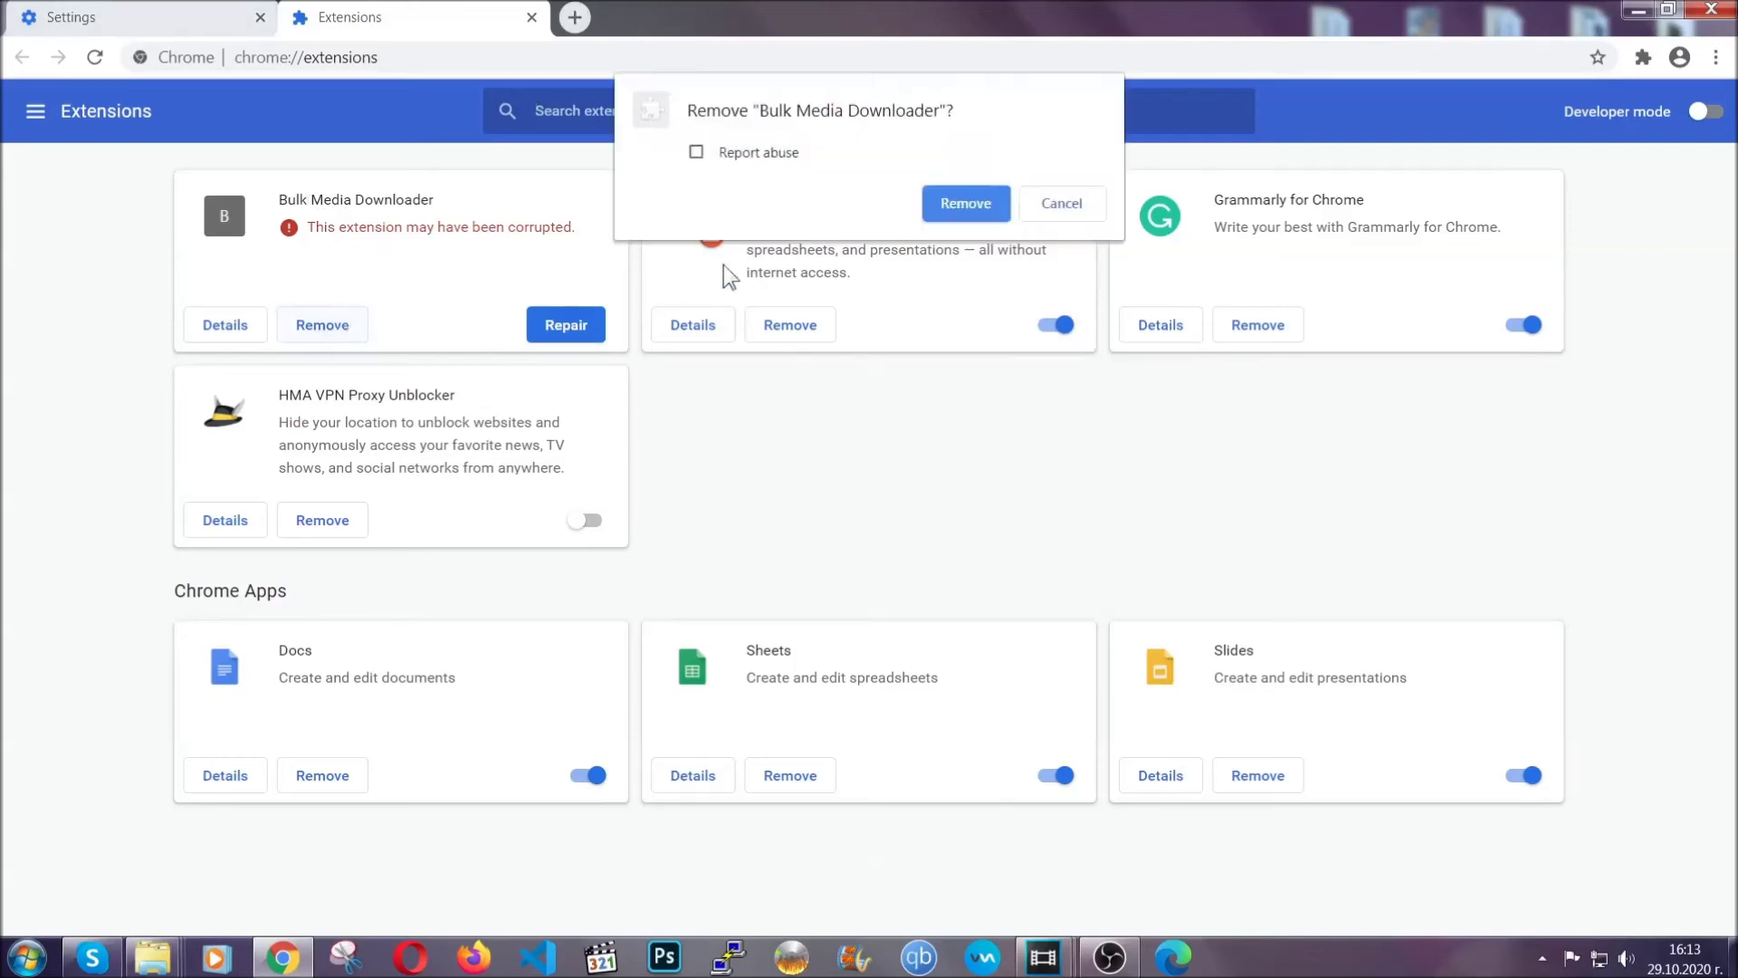
left_click(937, 202)
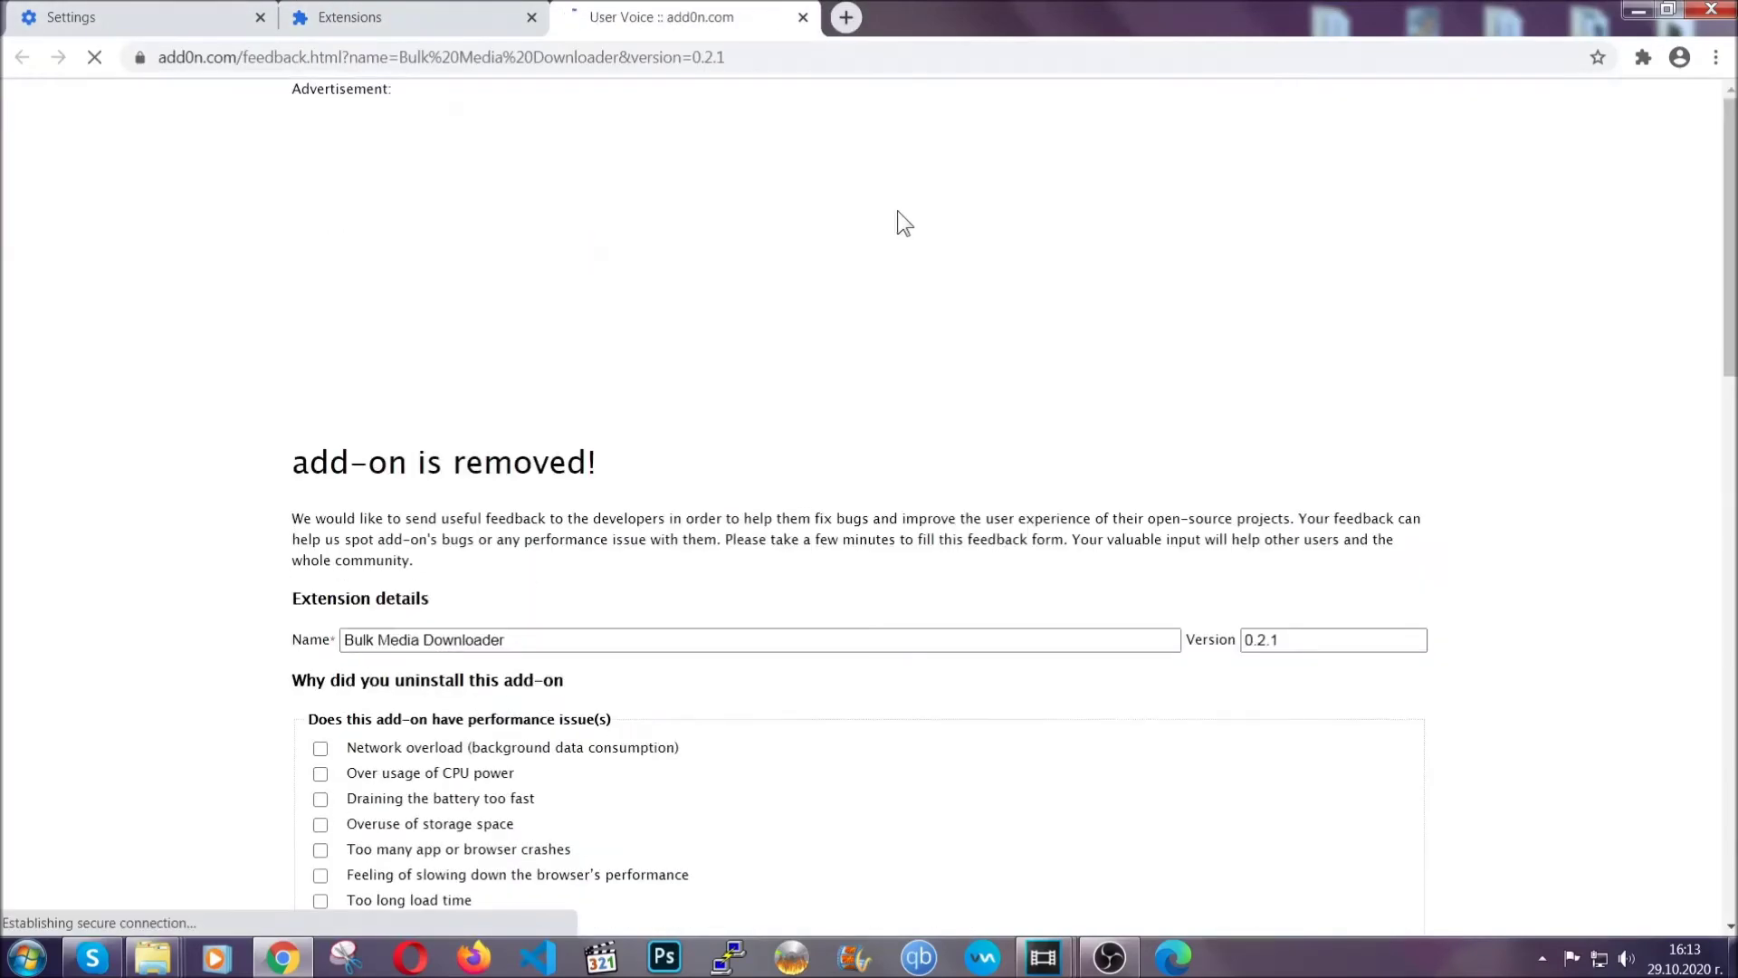
left_click(442, 19)
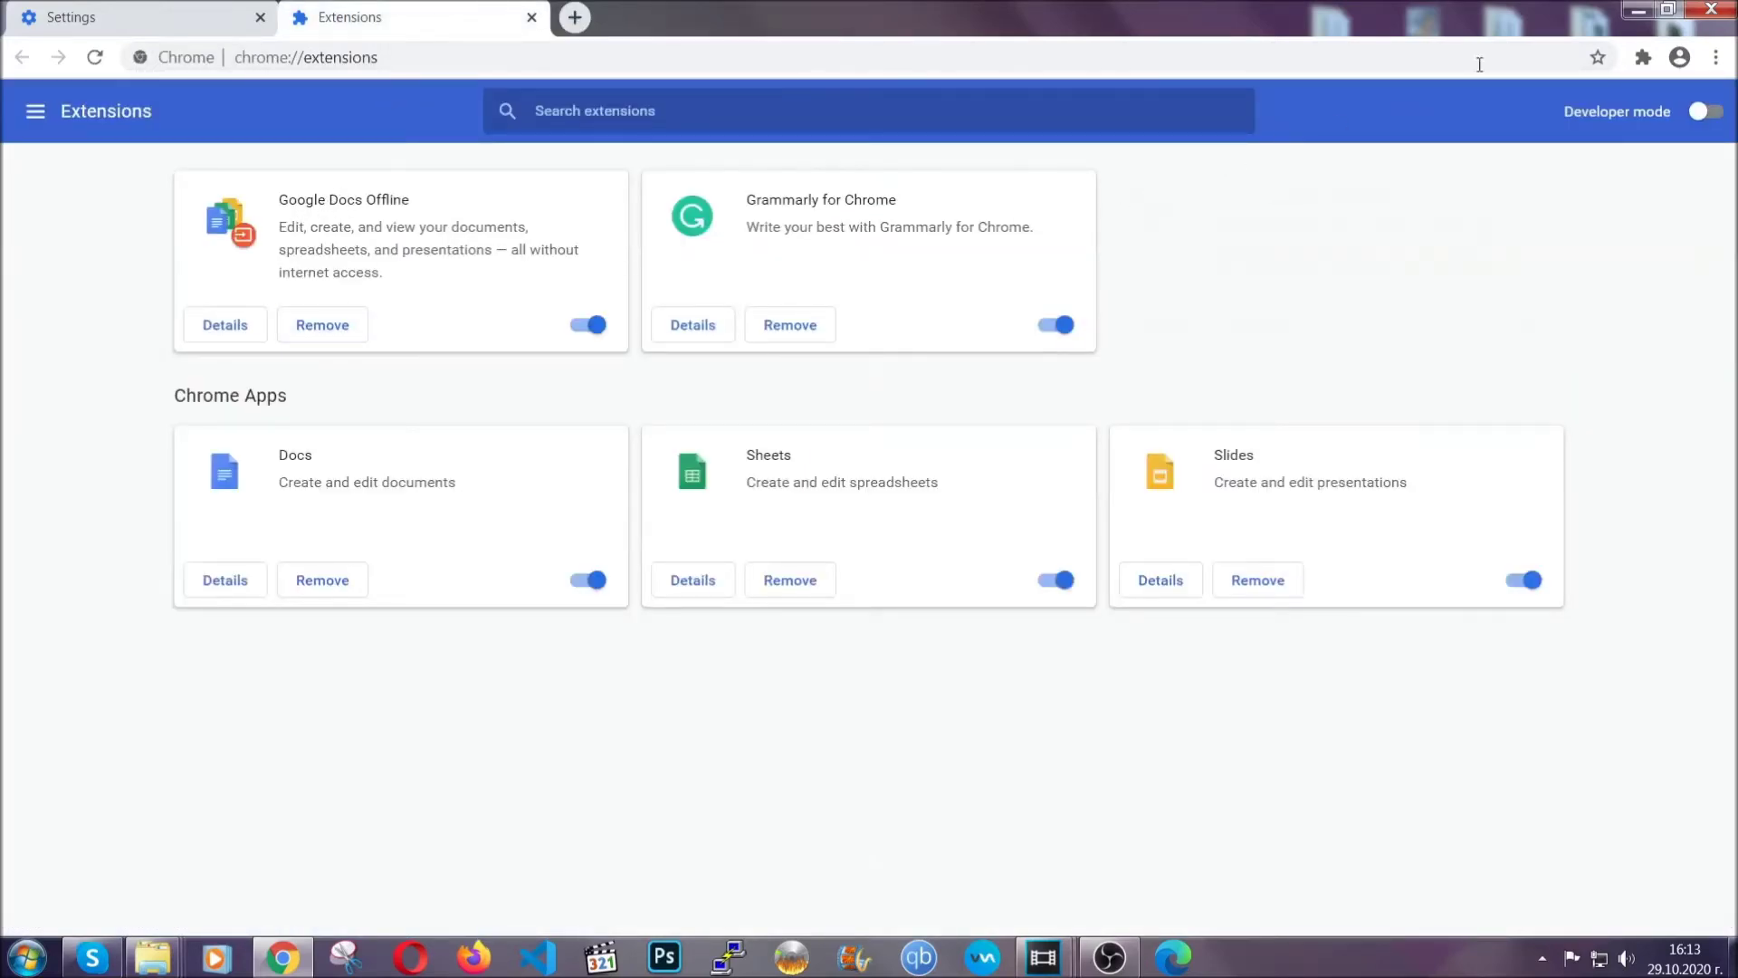
Minimize Chrome, launch Firefox, open about:support and choose Refresh Firefox.
left_click(1635, 11)
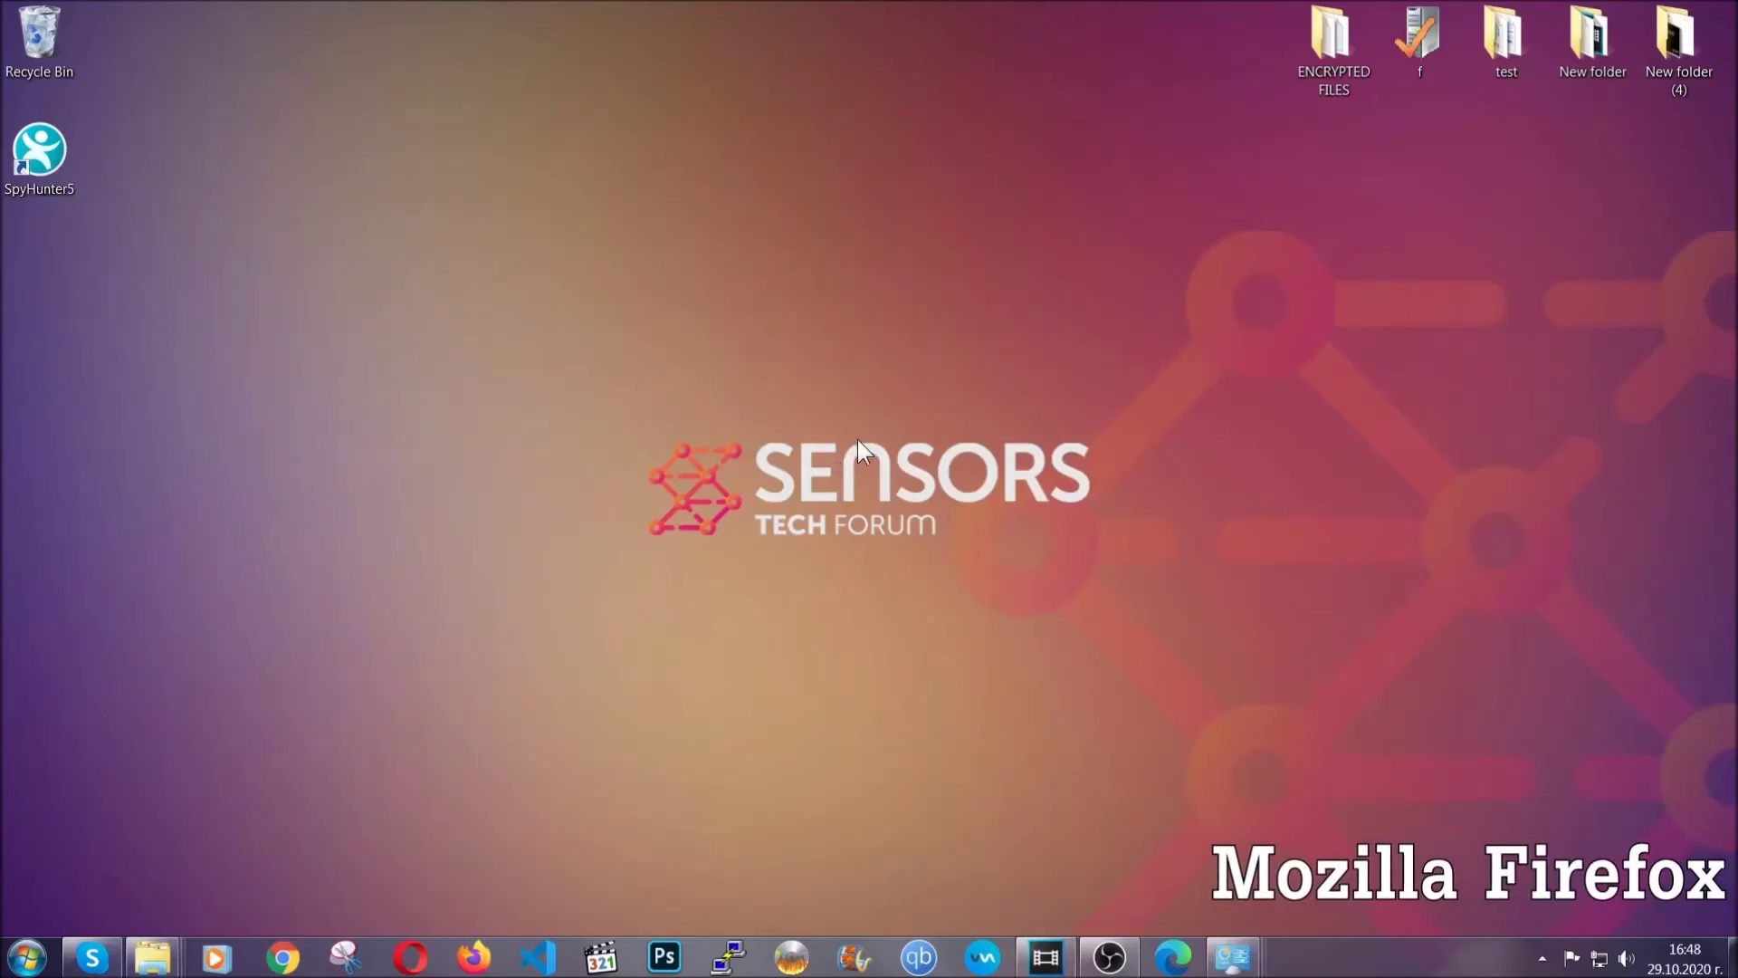
left_click(473, 955)
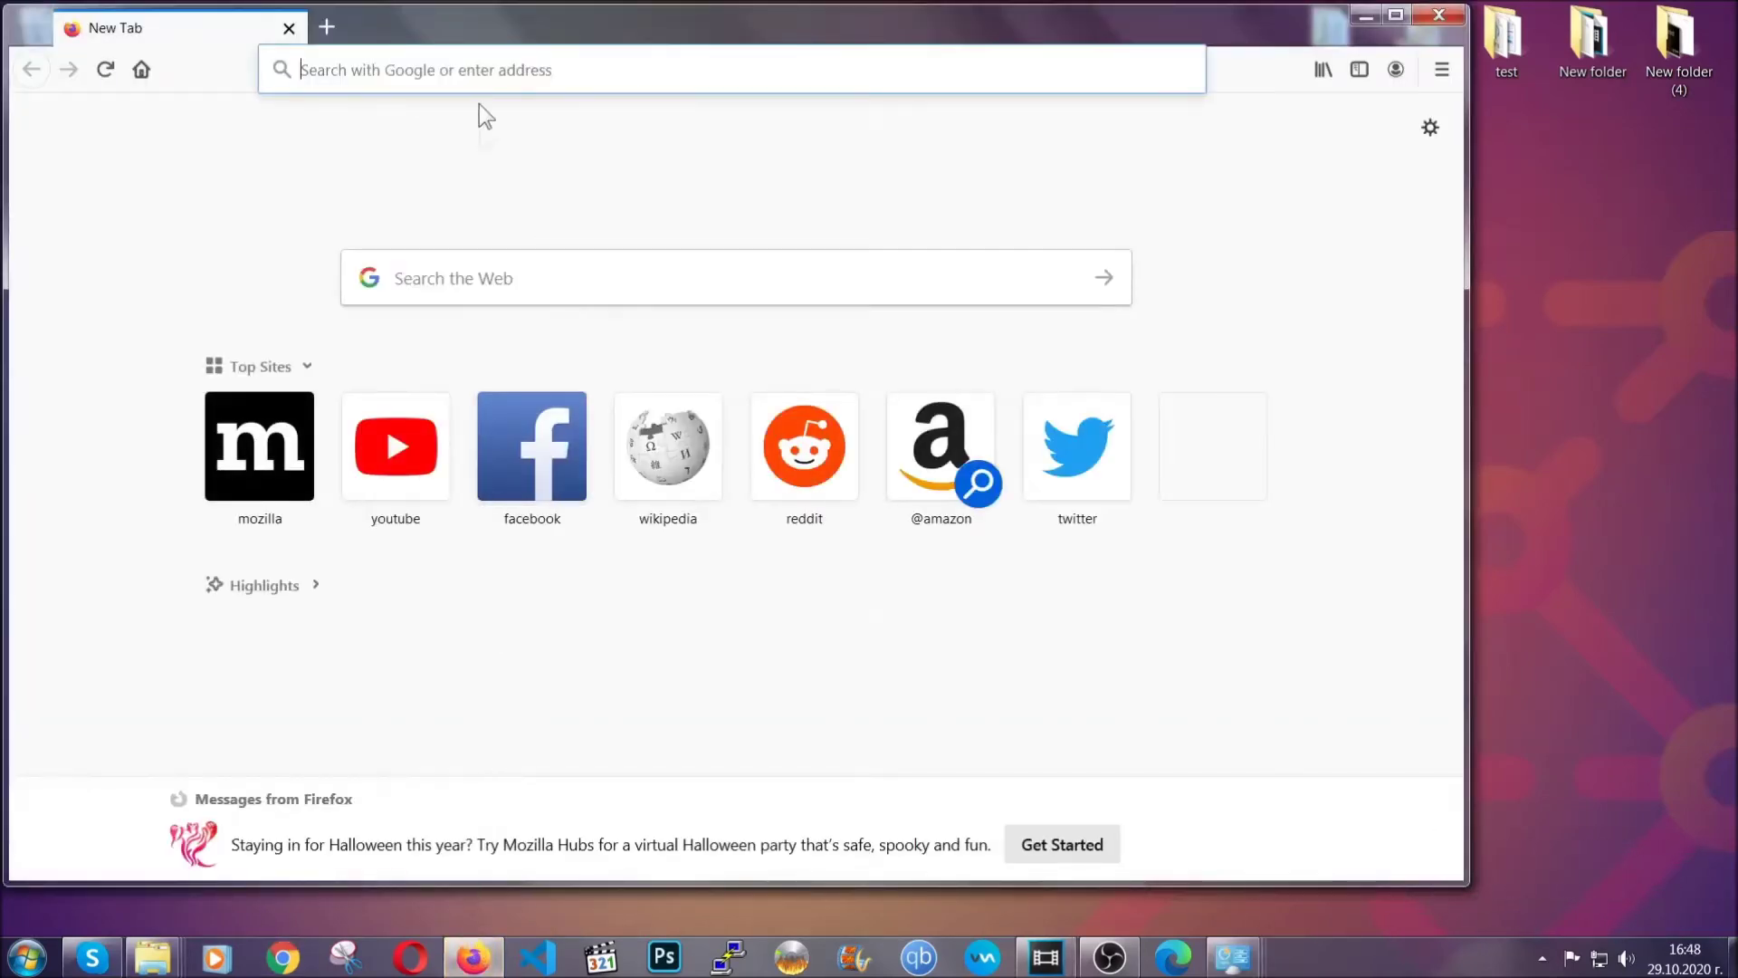
left_click(474, 66)
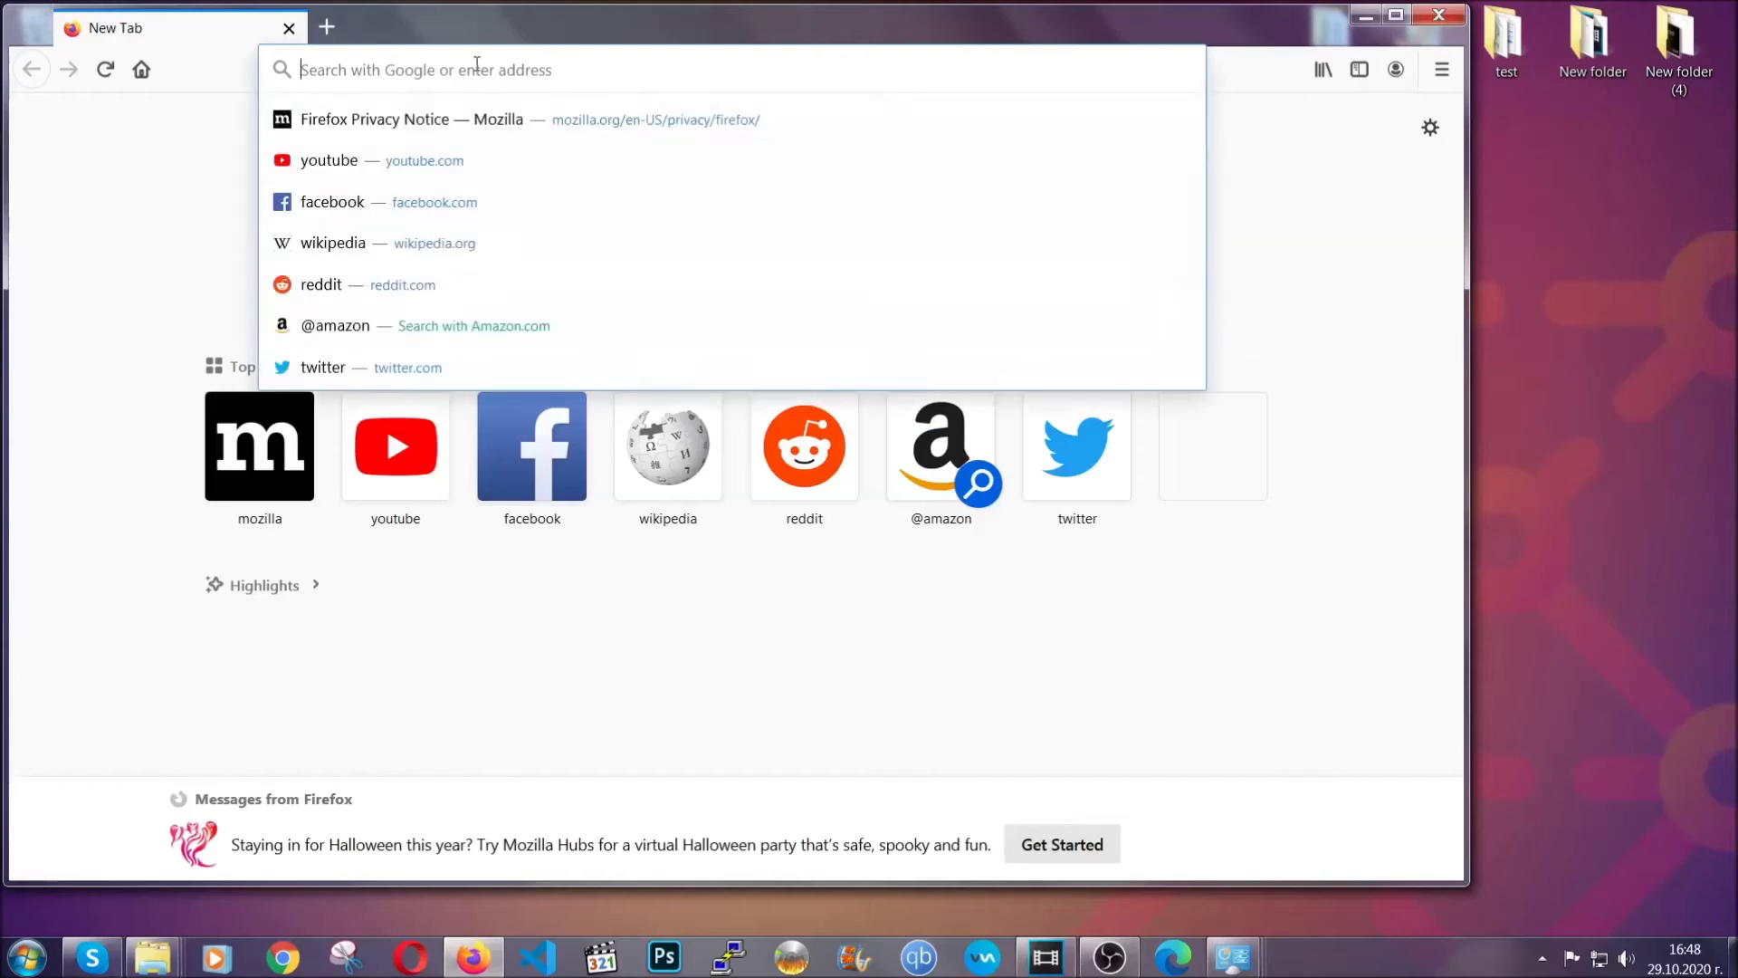
type("about:support")
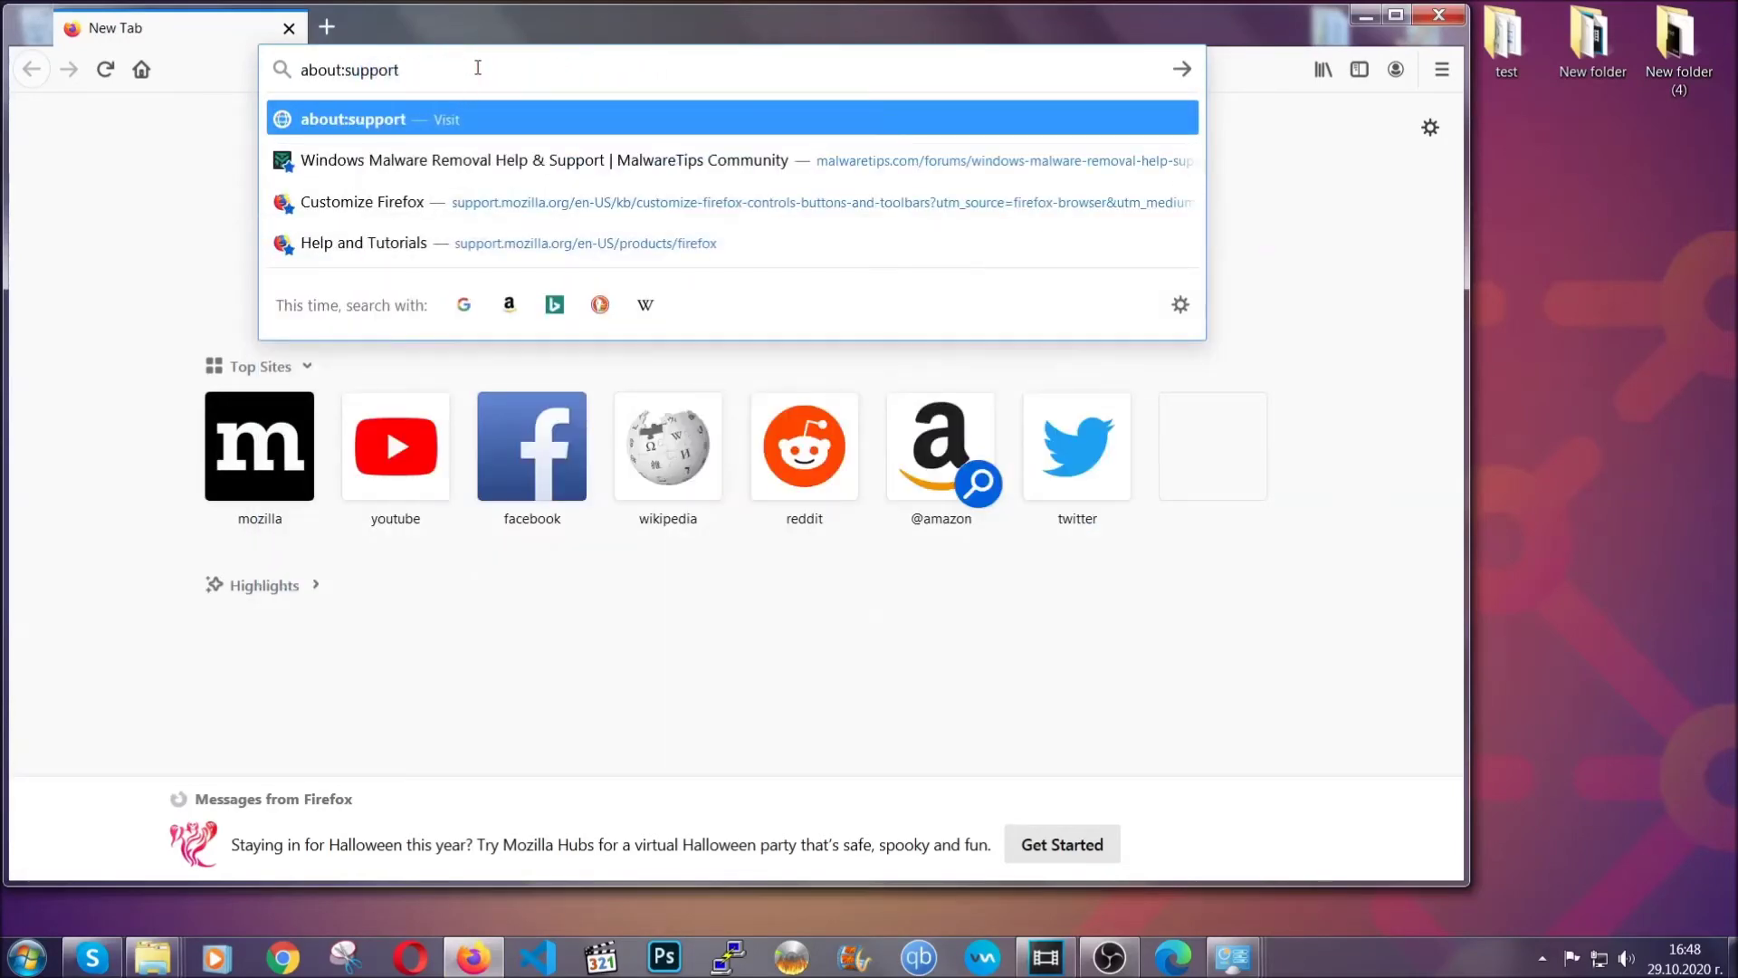
key("Return")
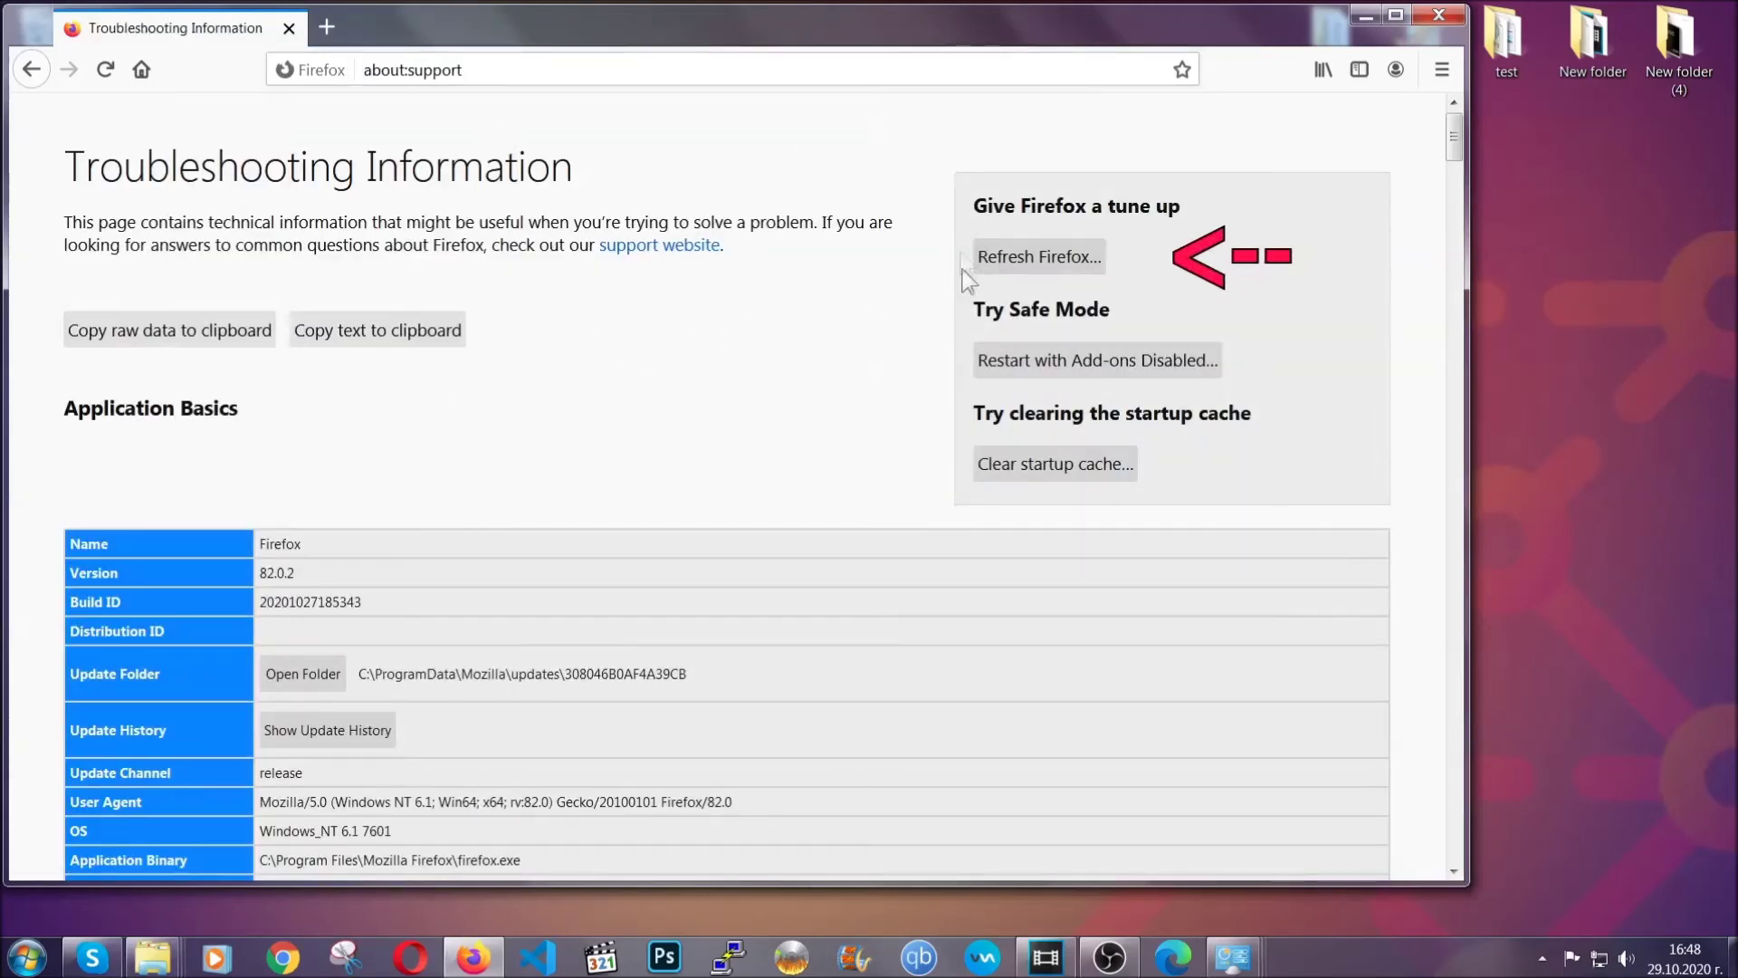
left_click(1028, 264)
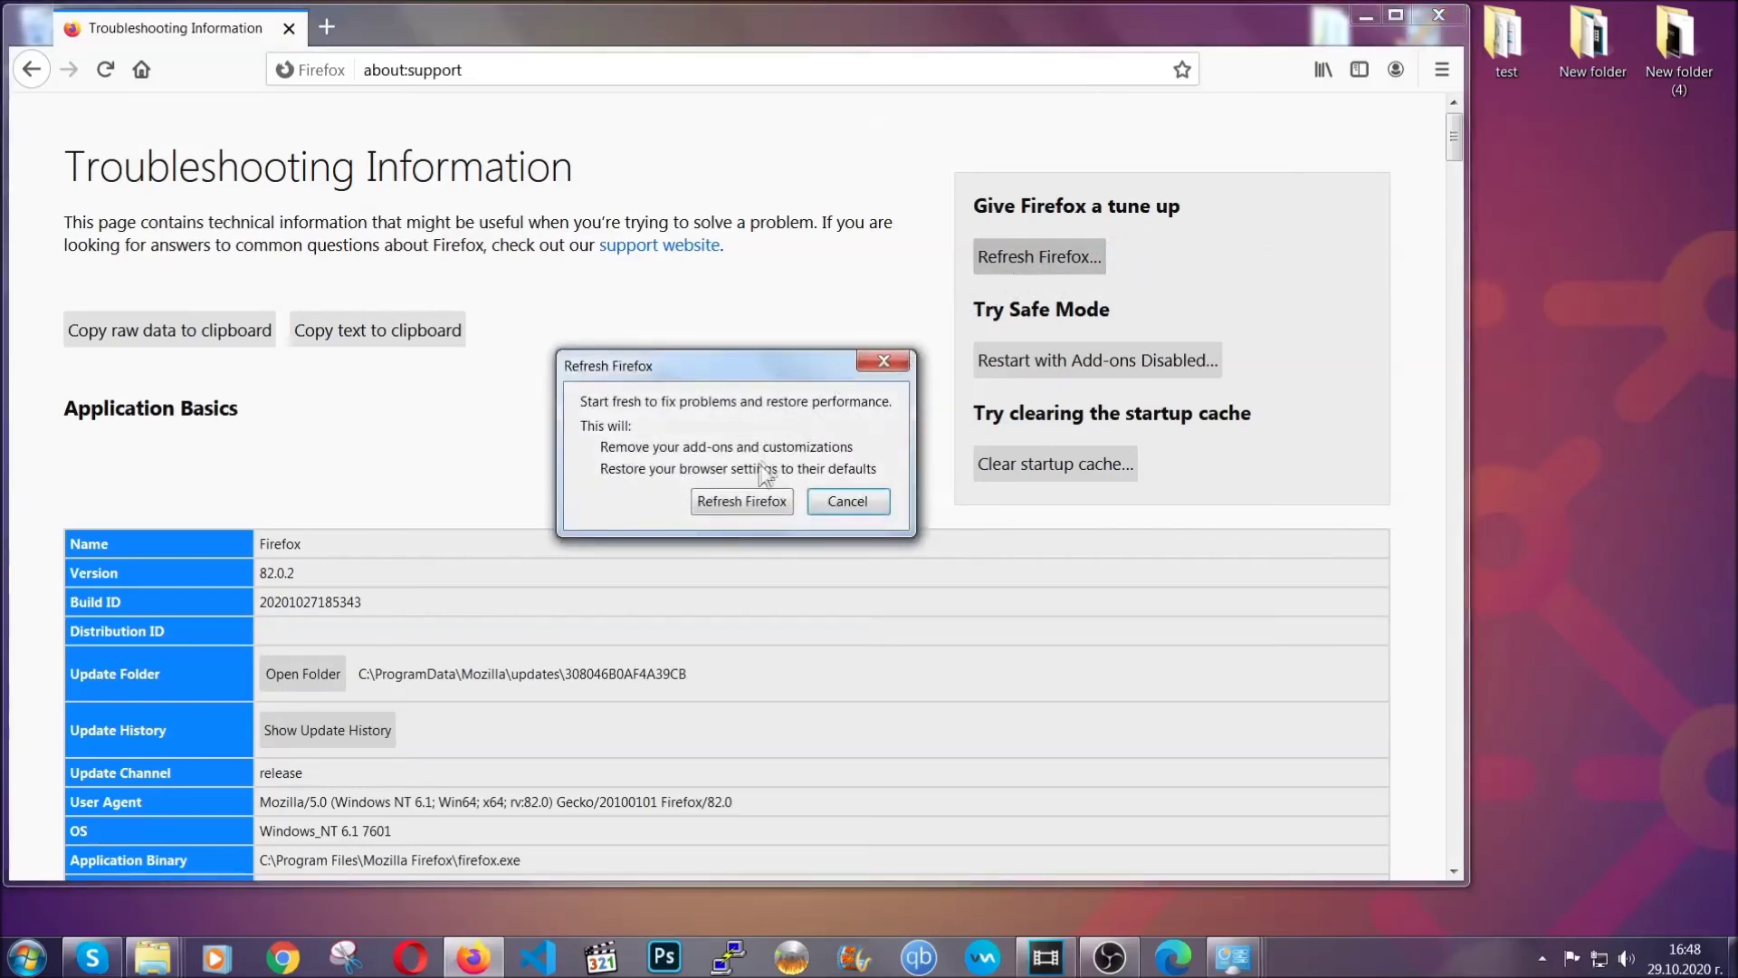
Confirm the Firefox refresh, finish the Import Wizard, and minimize the new Firefox window.
left_click(739, 503)
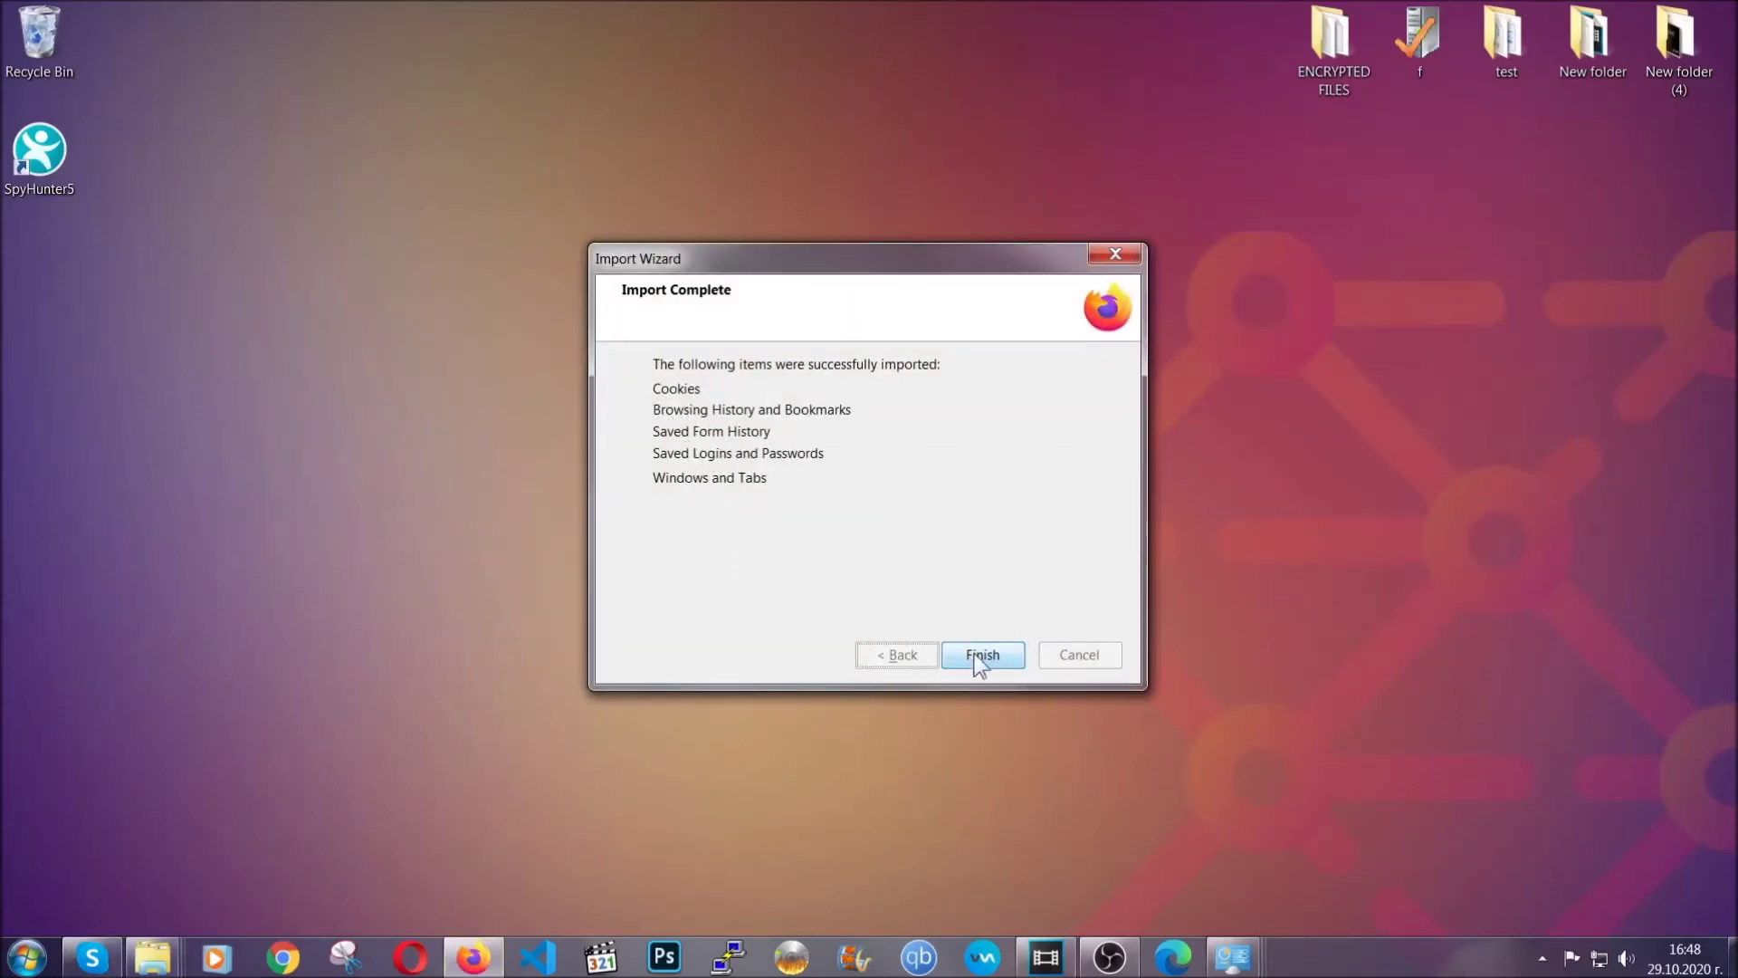
left_click(978, 656)
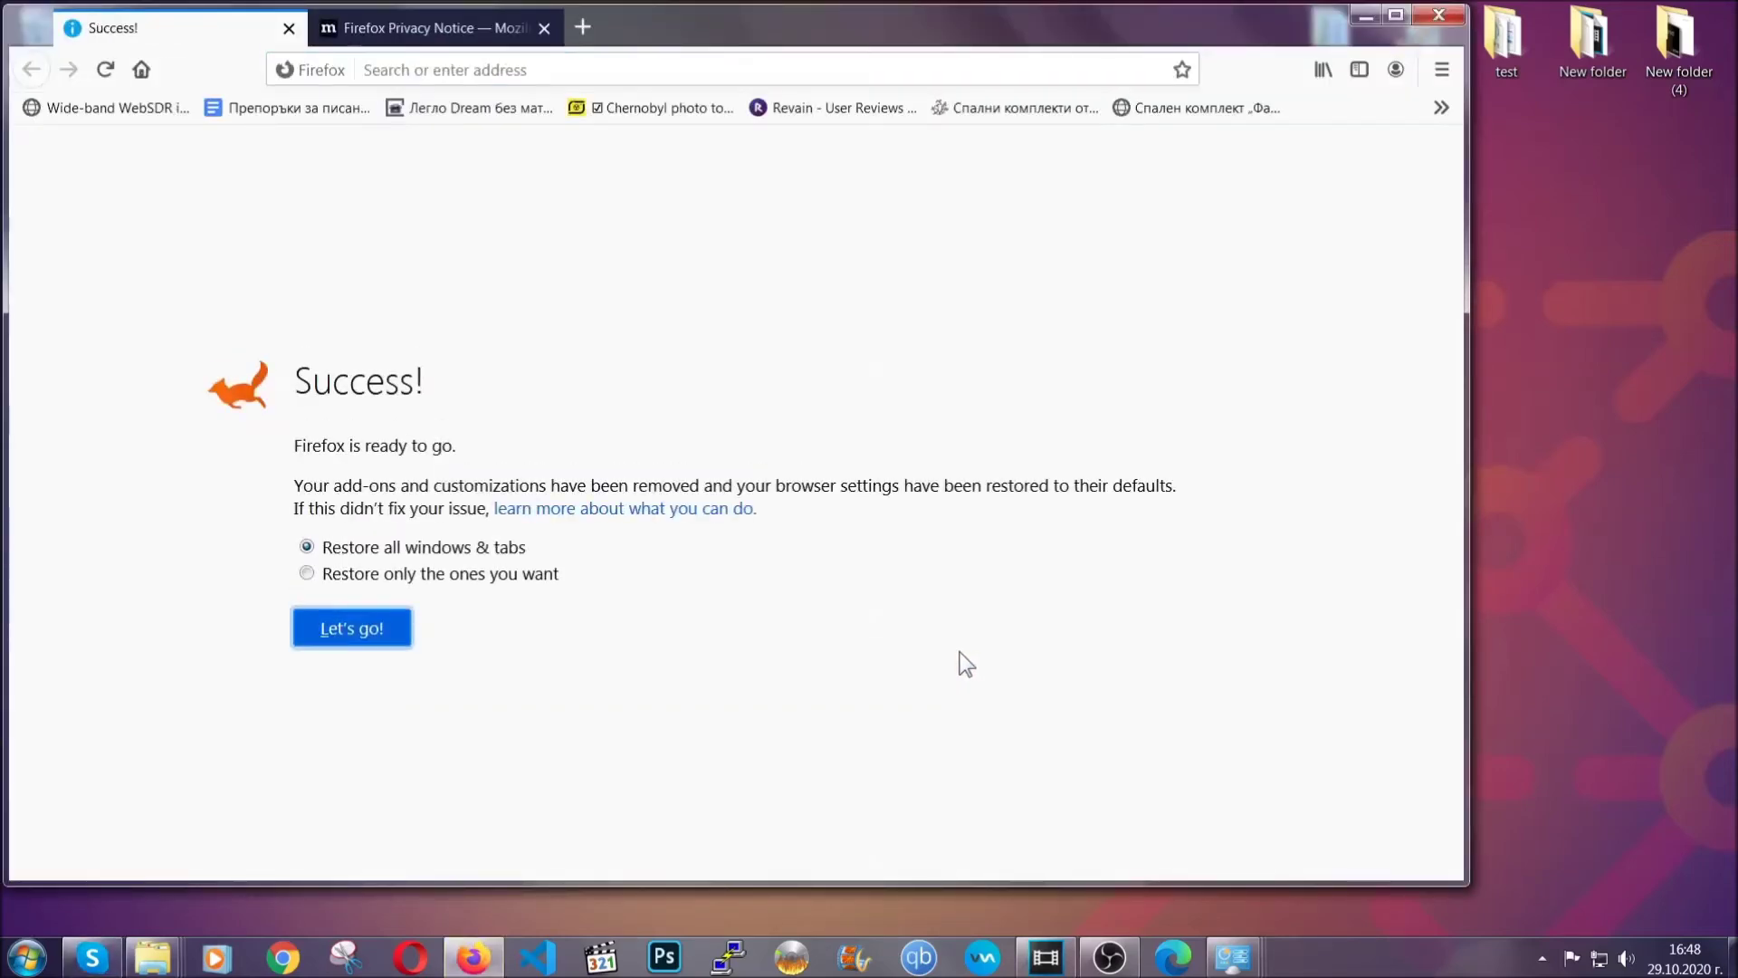
left_click(1362, 18)
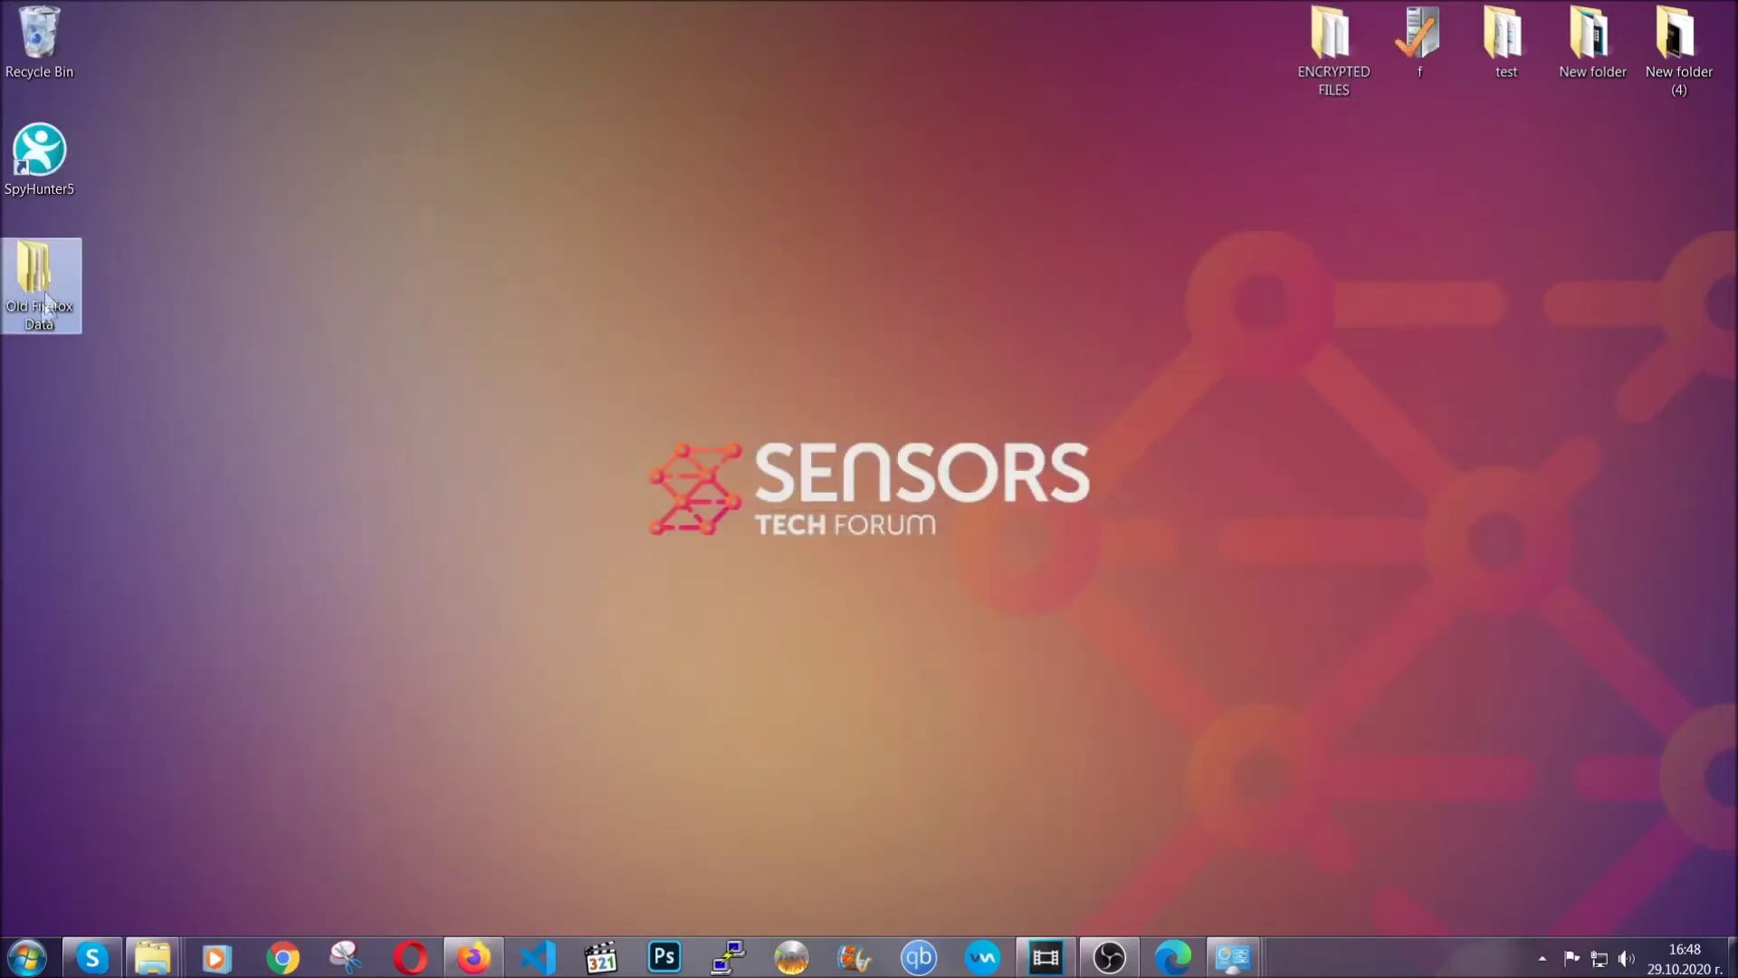
mouse_move(24, 316)
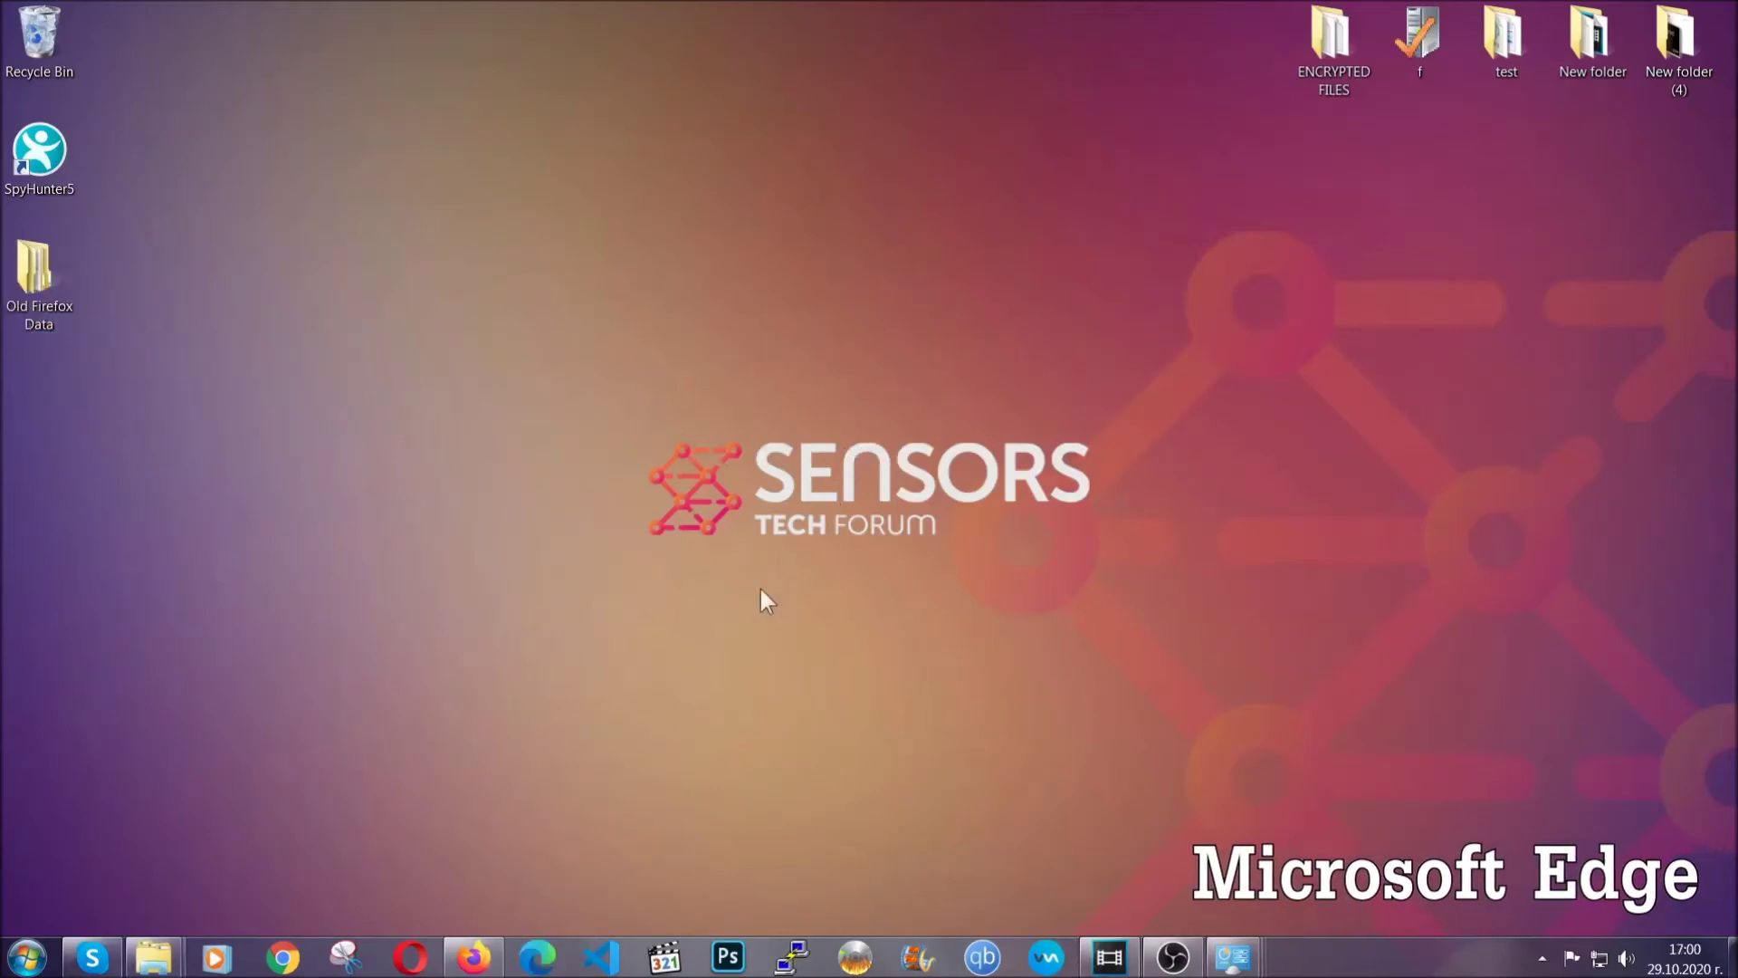
Launch Edge and go to edge://settings/clearBrowserData.
left_click(537, 956)
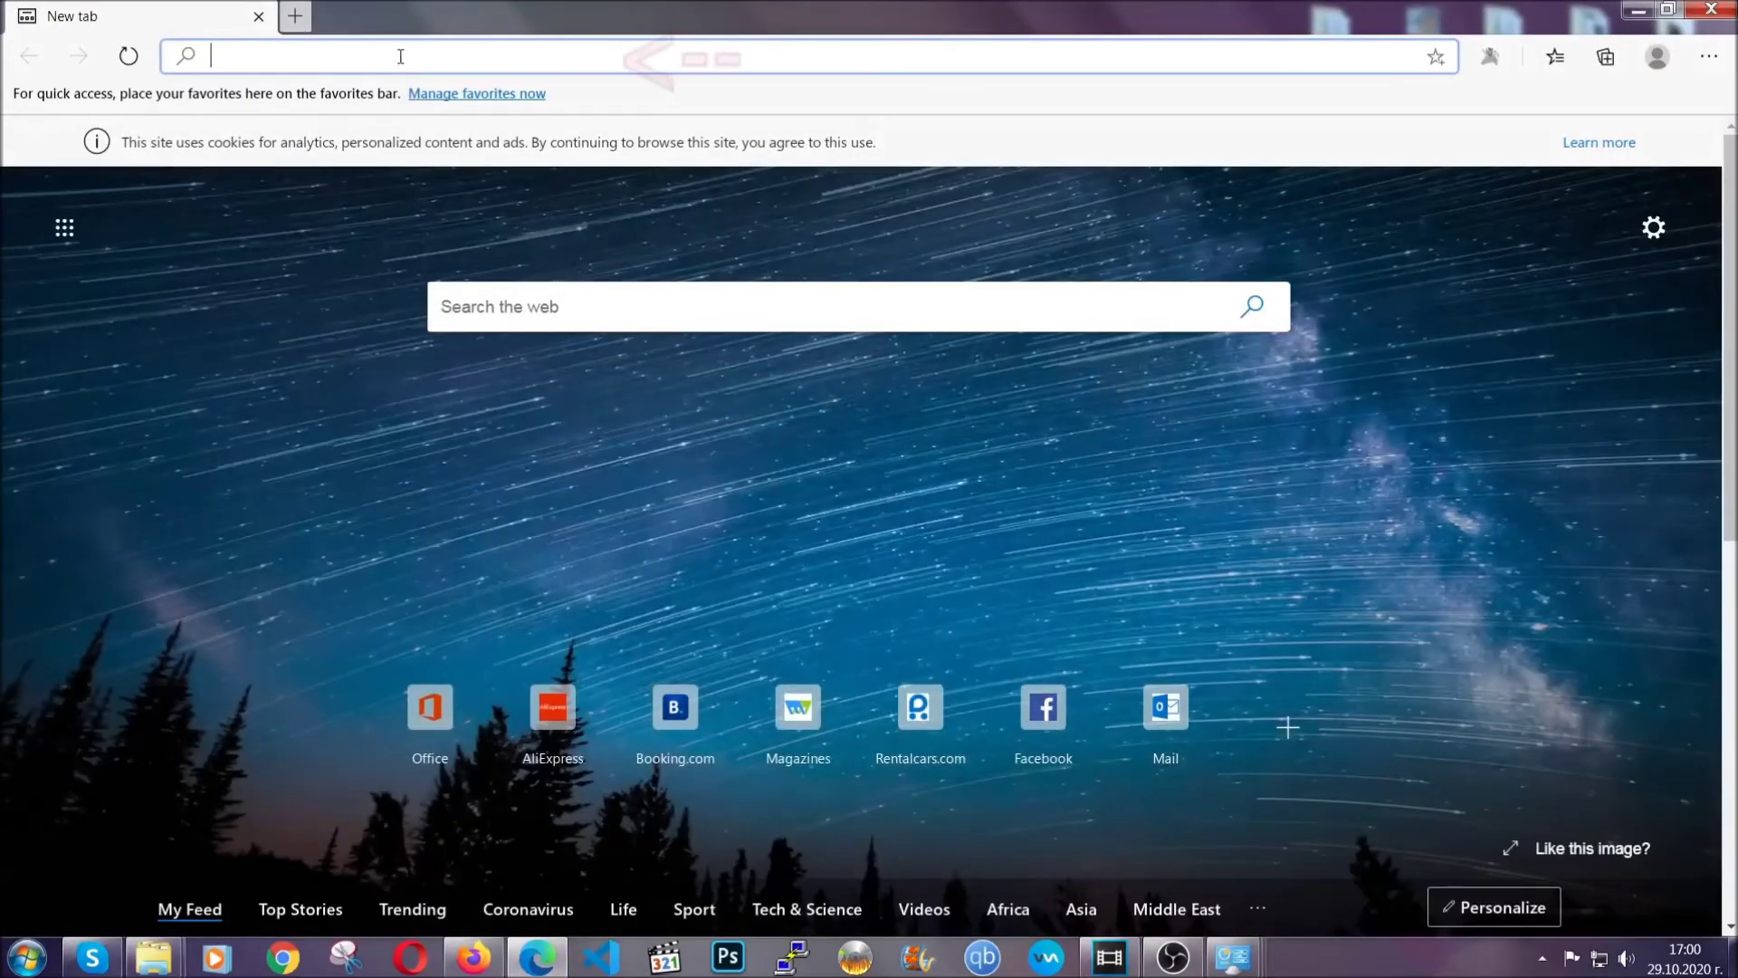
type("edge:")
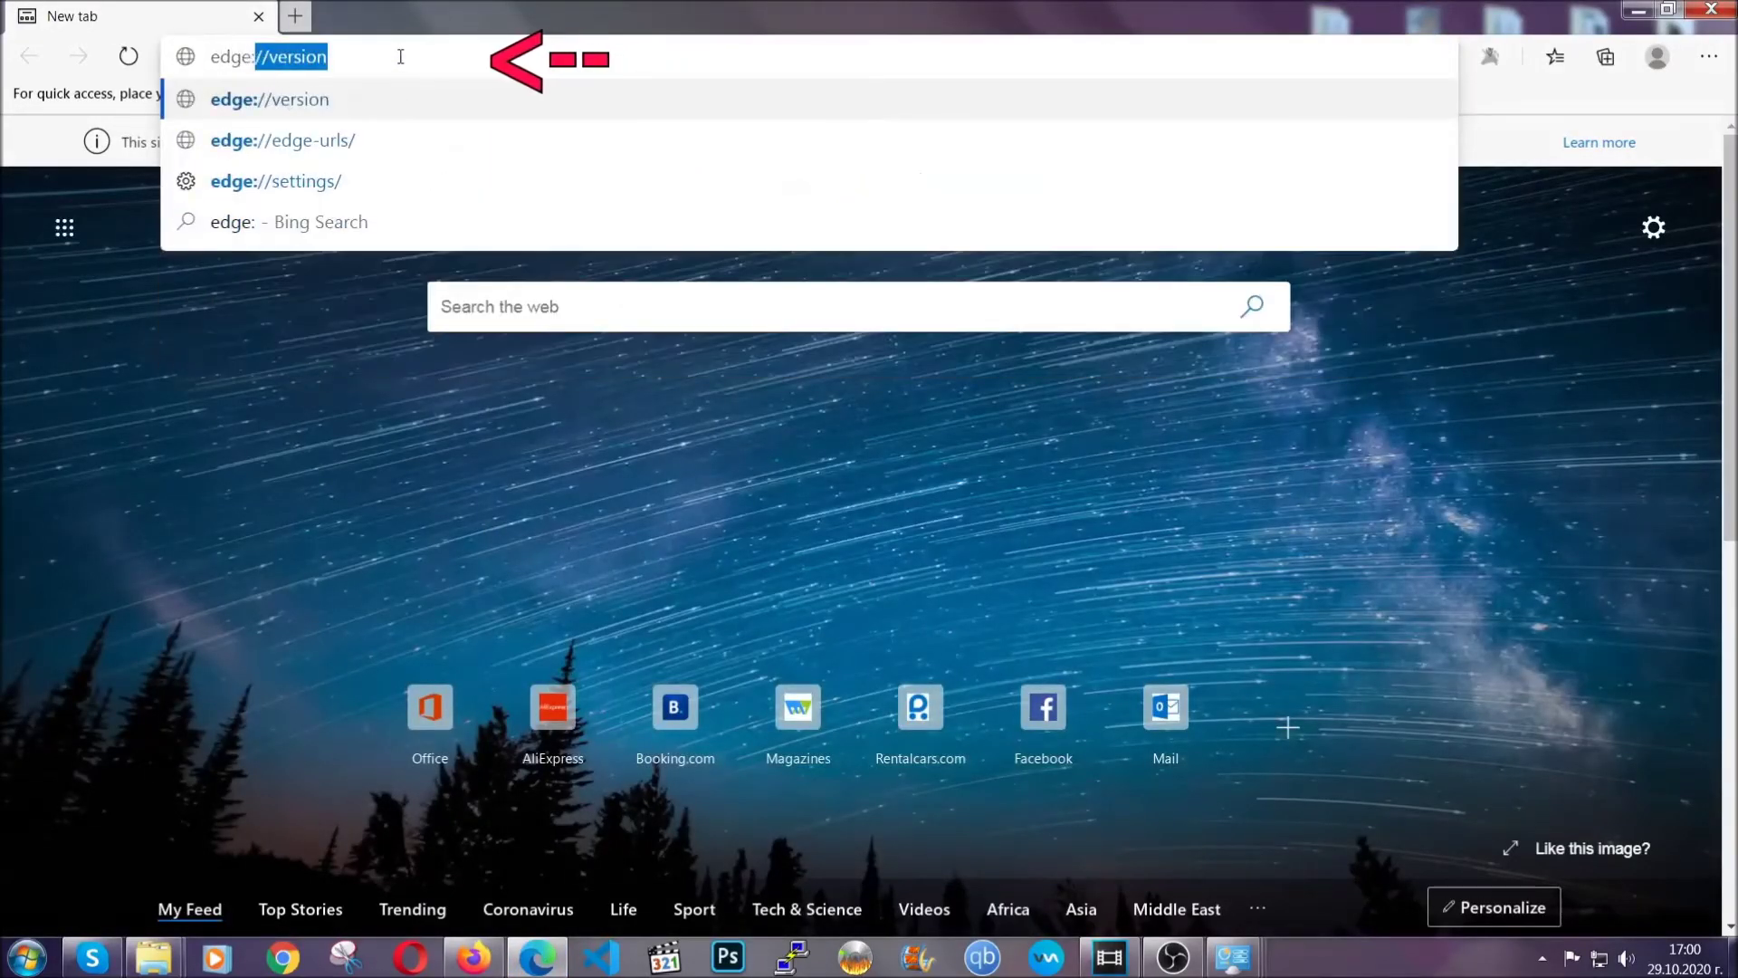
type("//setting")
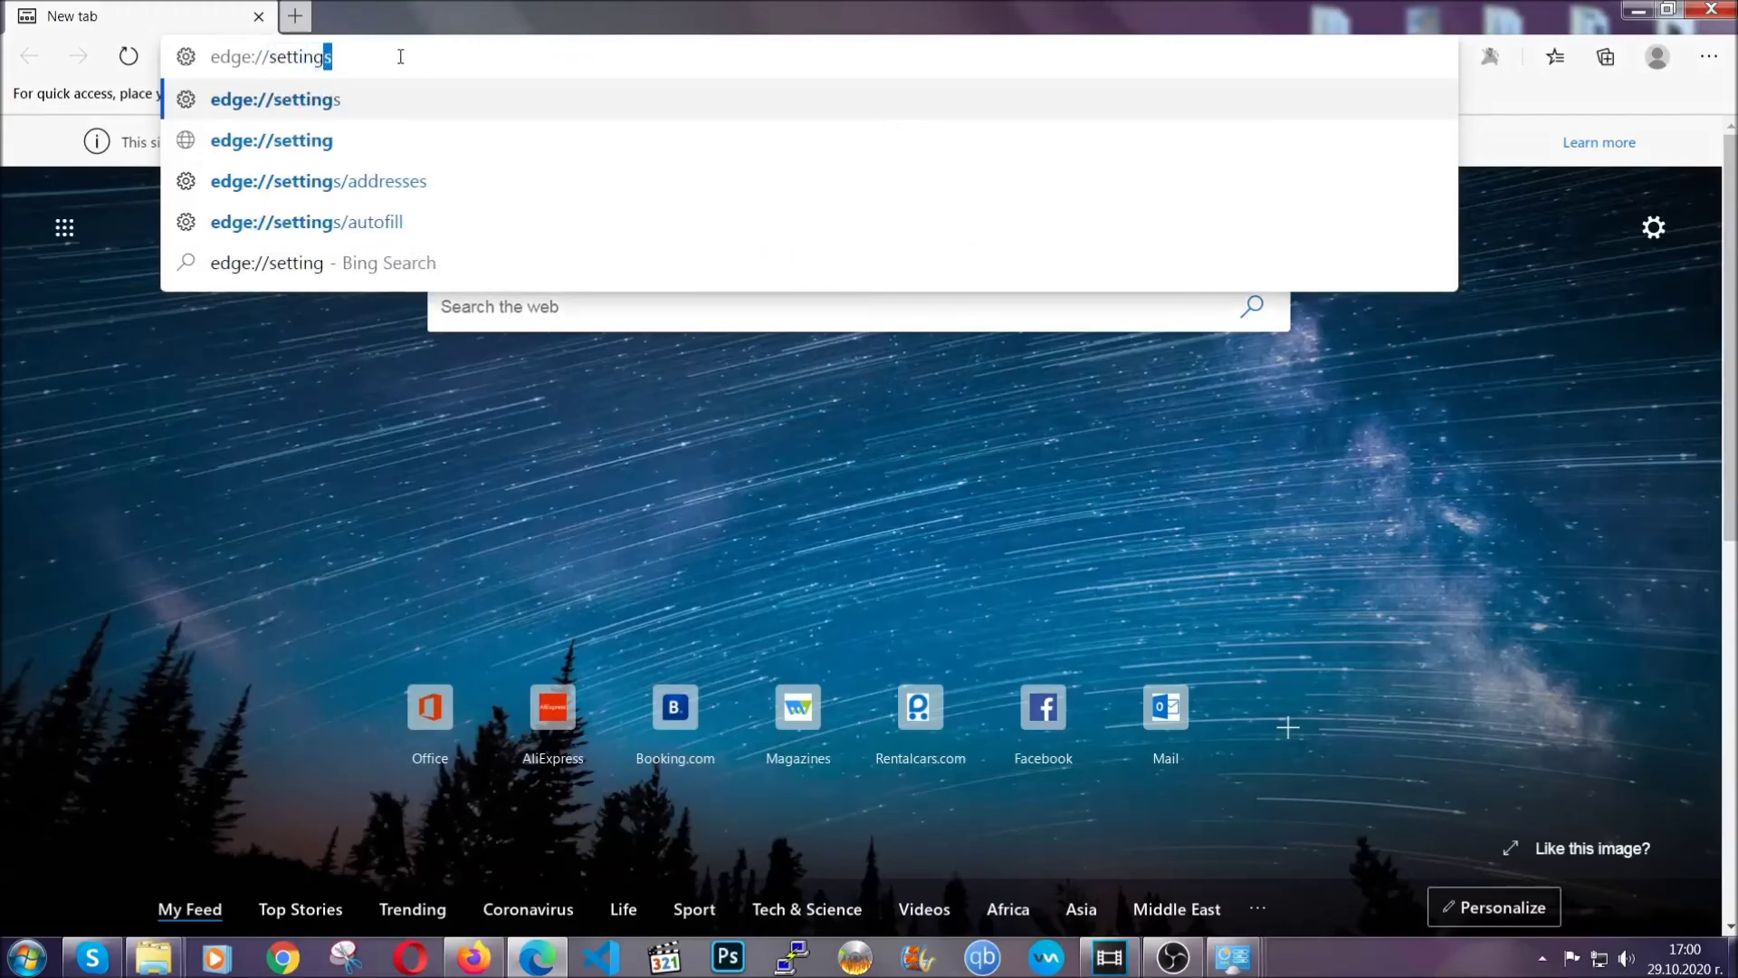
type("s/cle")
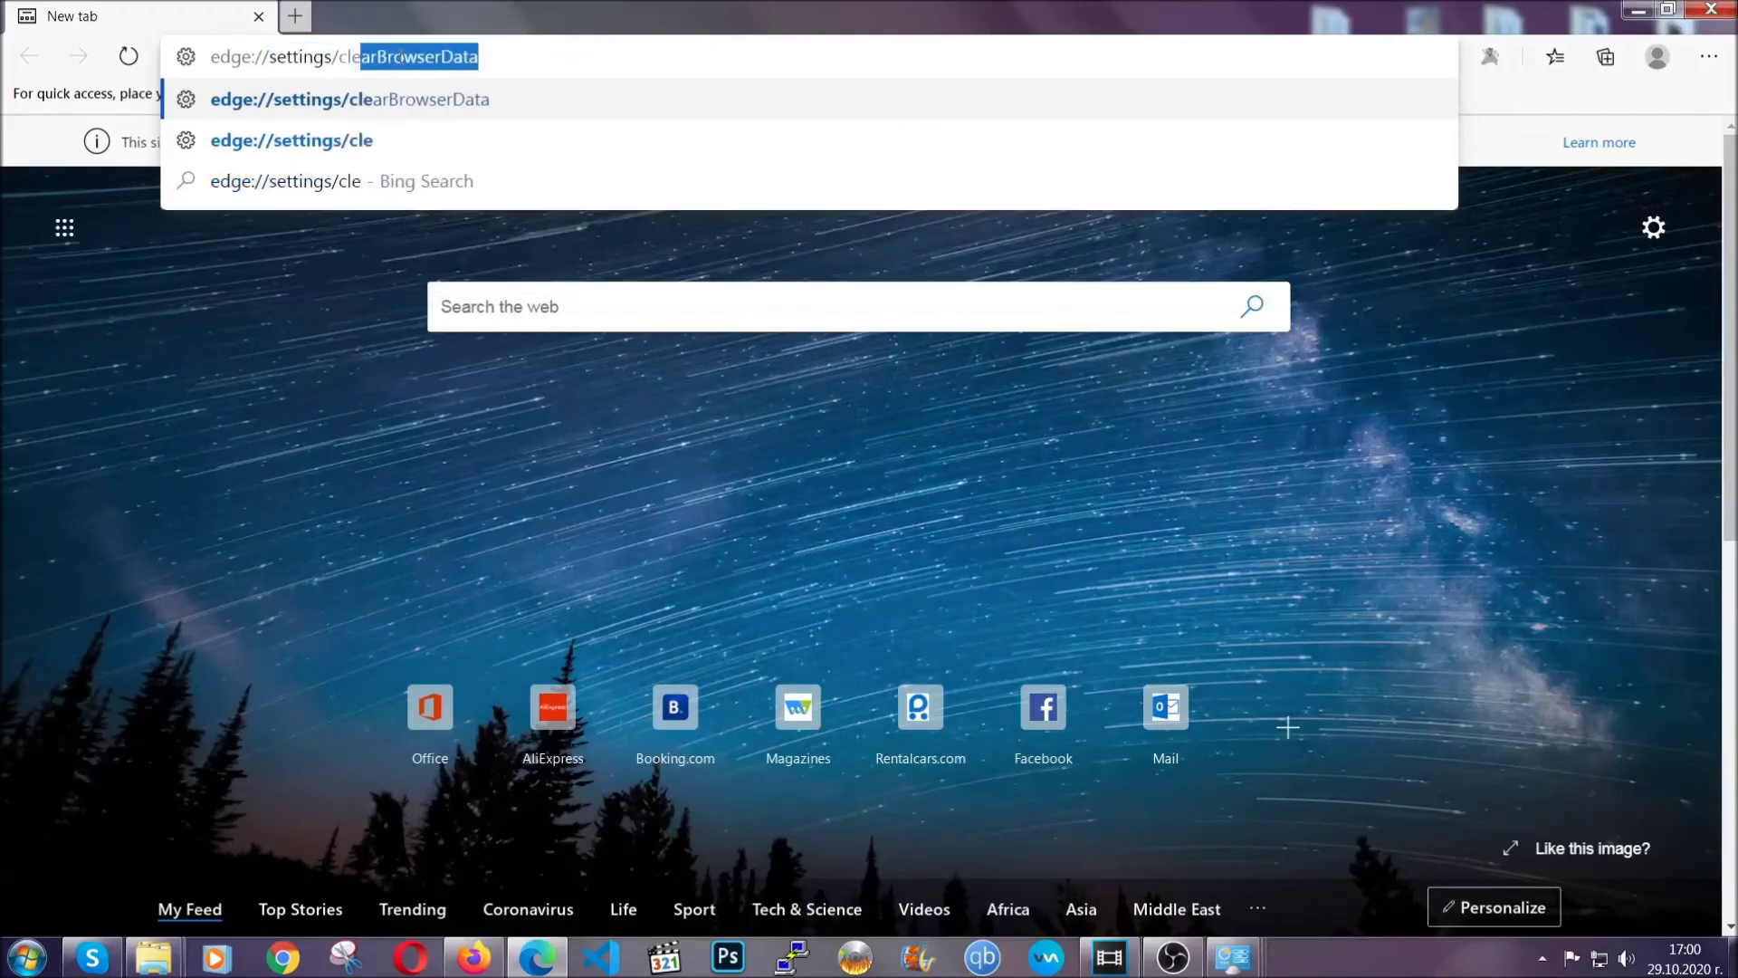
type("arBrow")
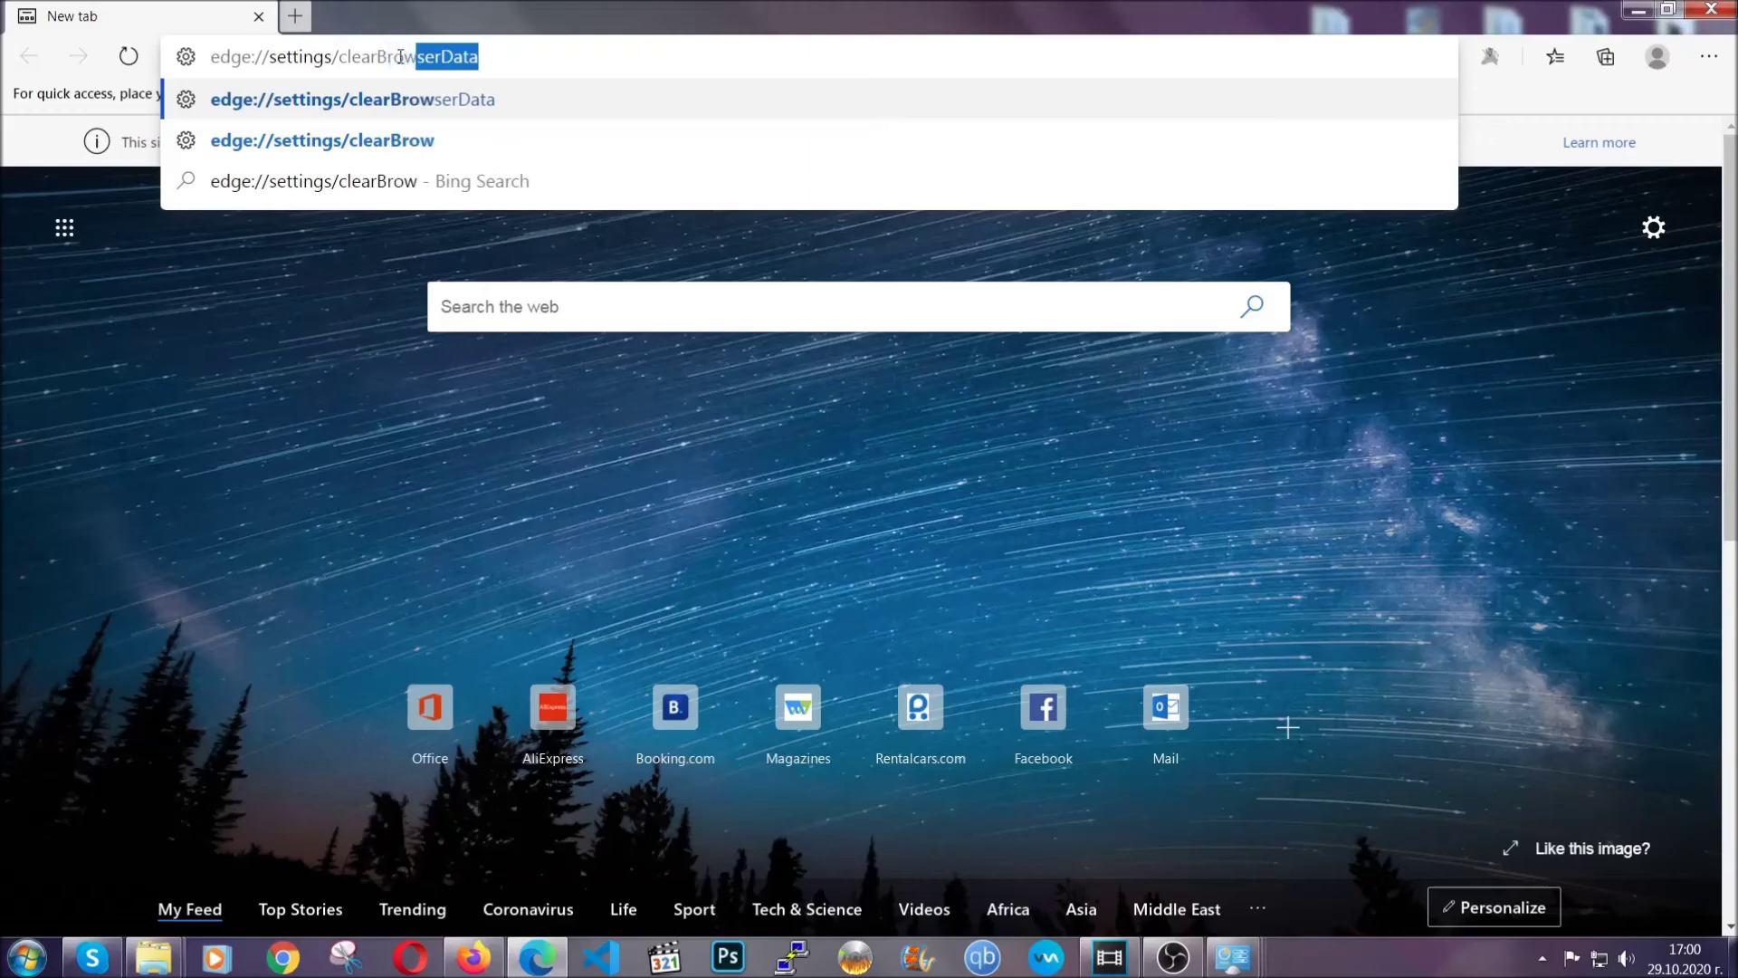
type("serData")
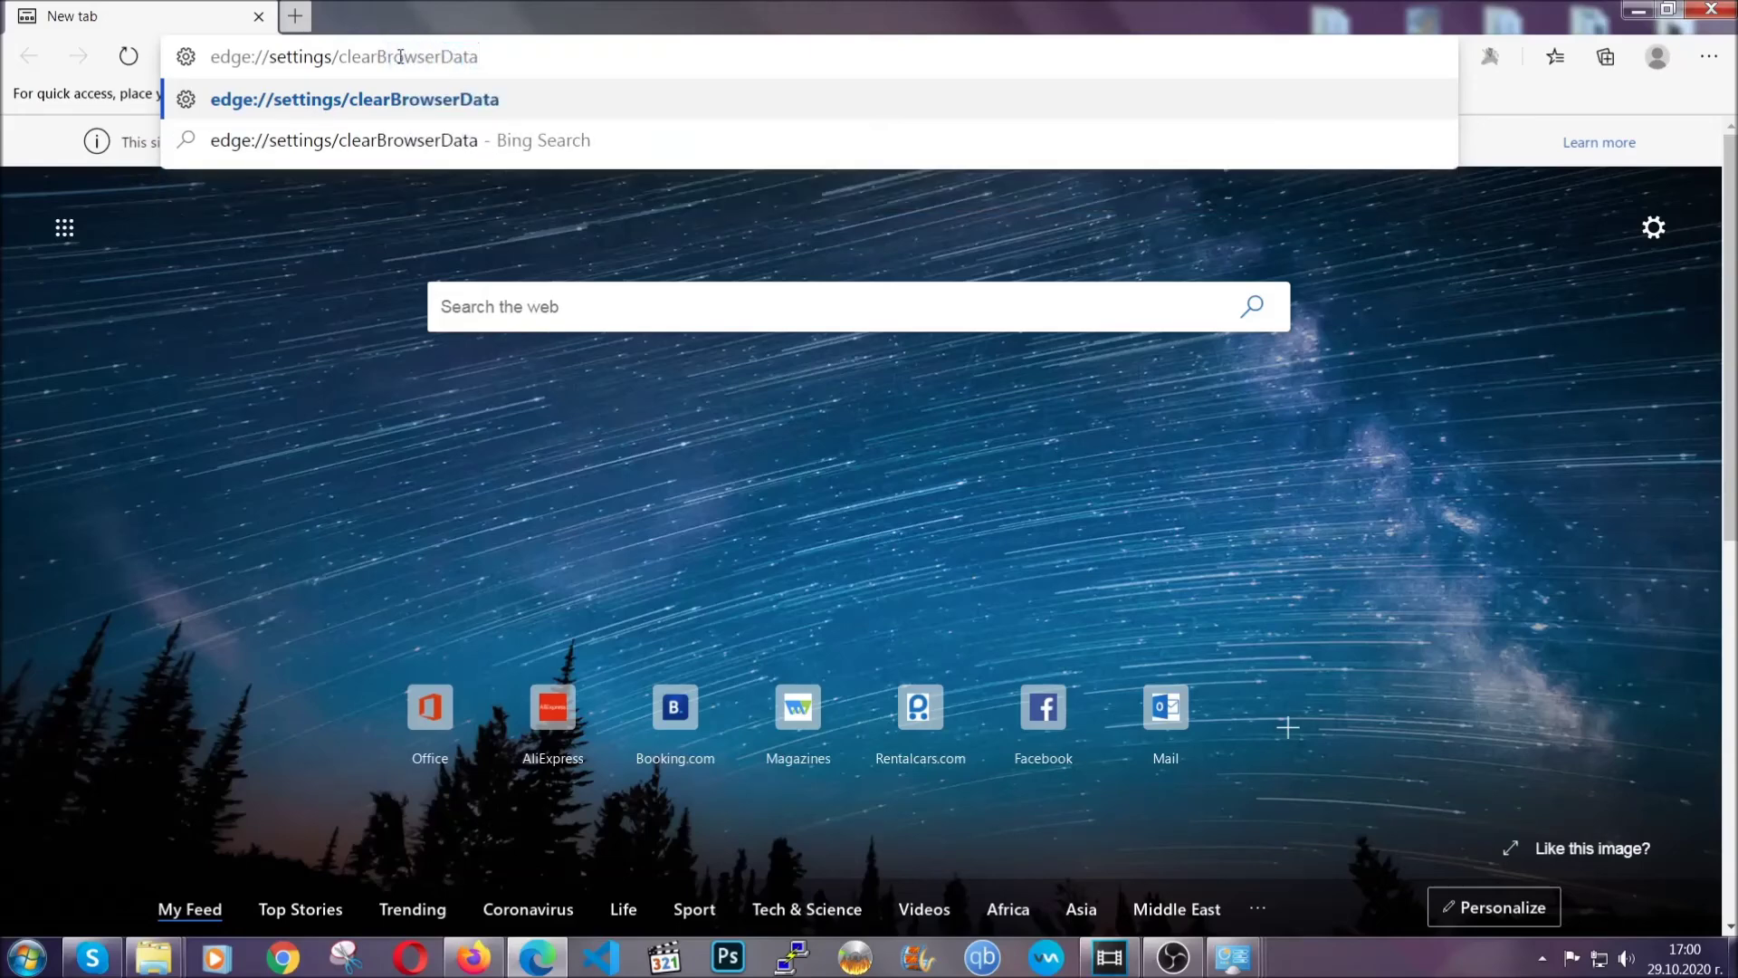
key("Return")
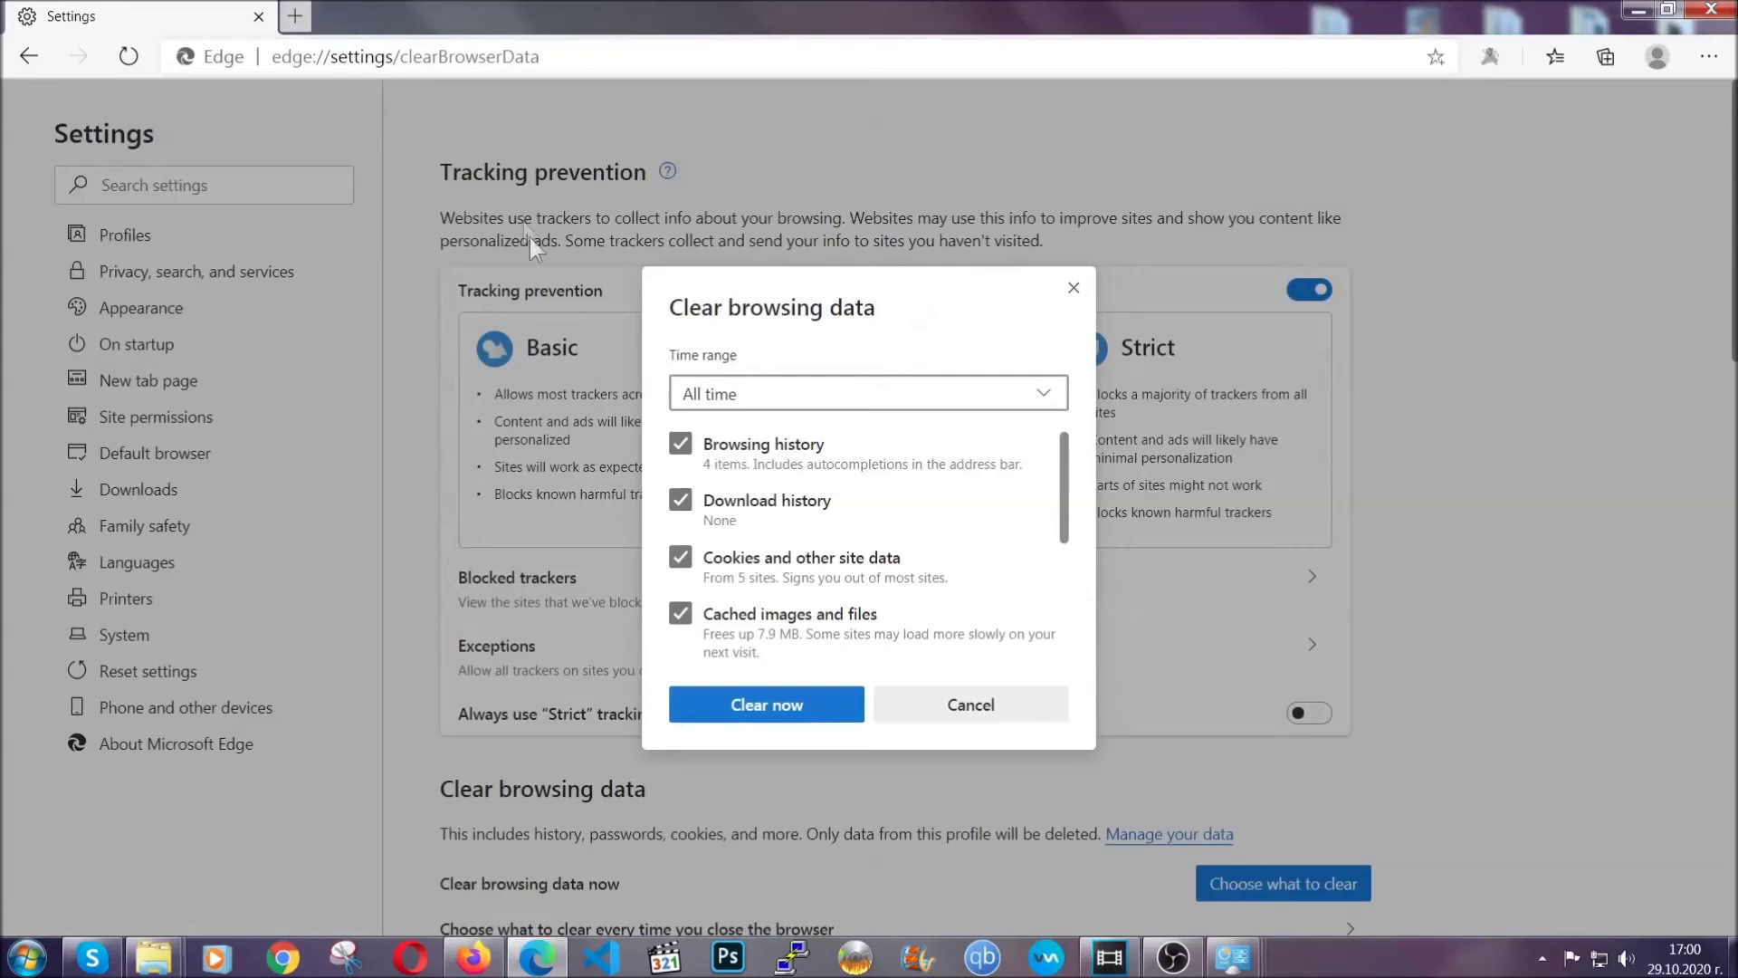
Clear Edge's browsing data for All time, leaving passwords unticked.
left_click(718, 403)
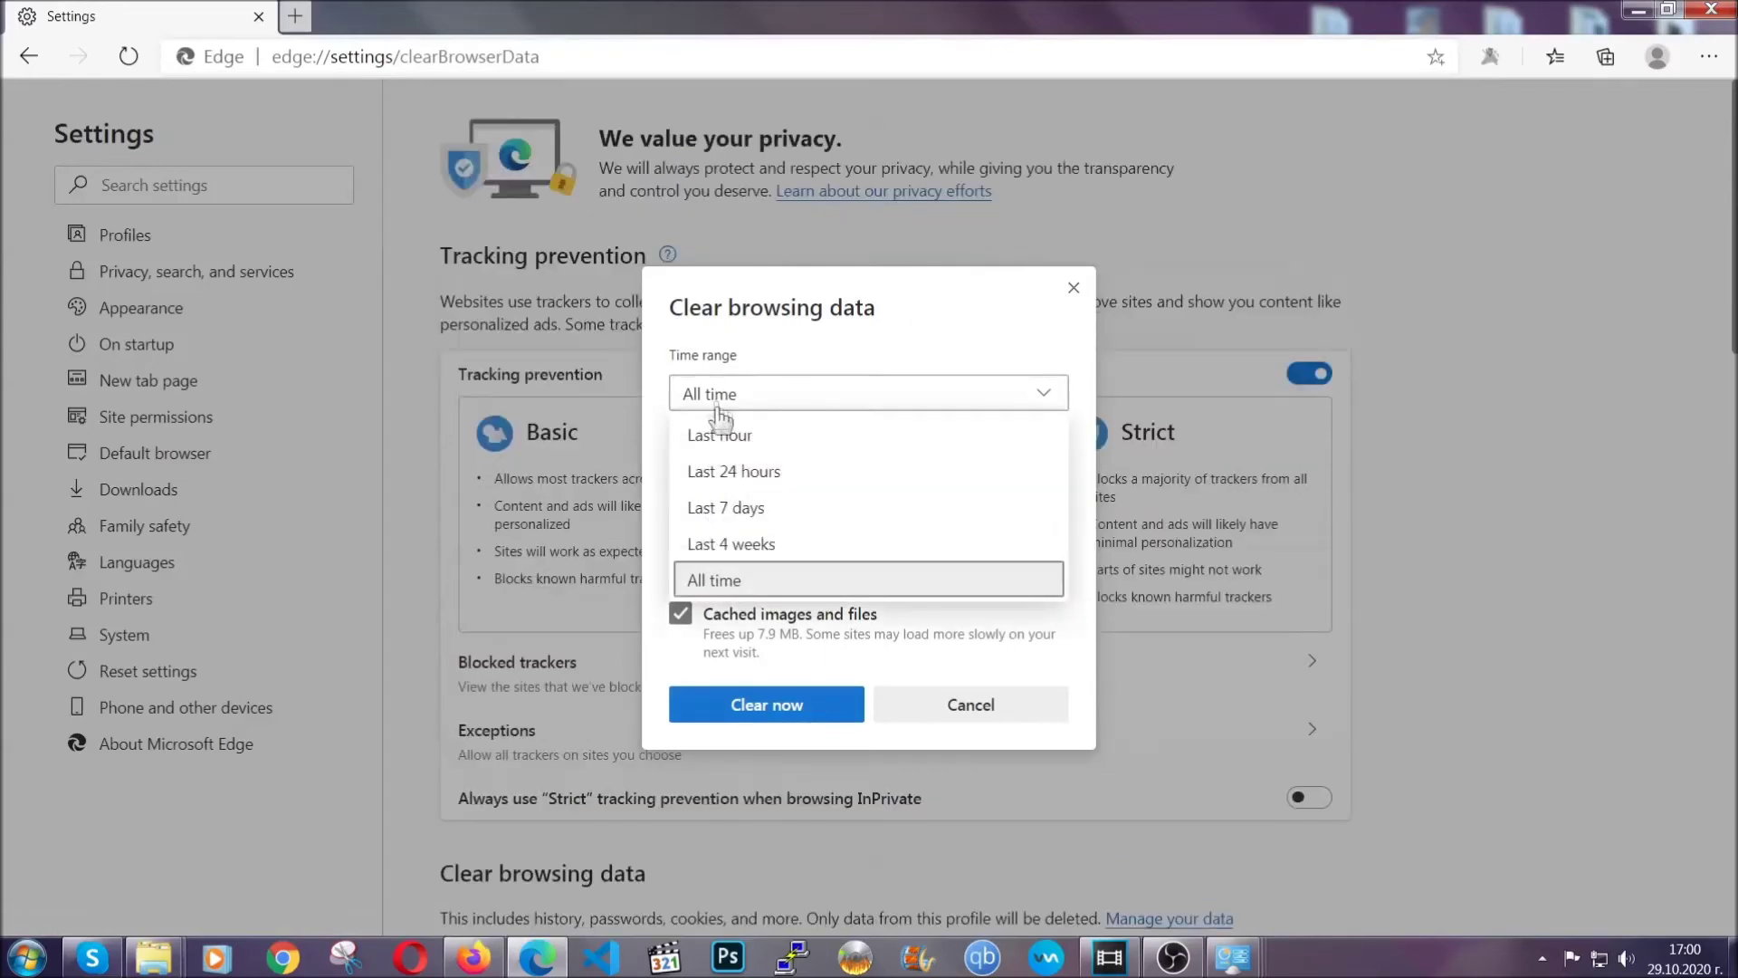
left_click(717, 577)
scroll(732, 551, "down", 3)
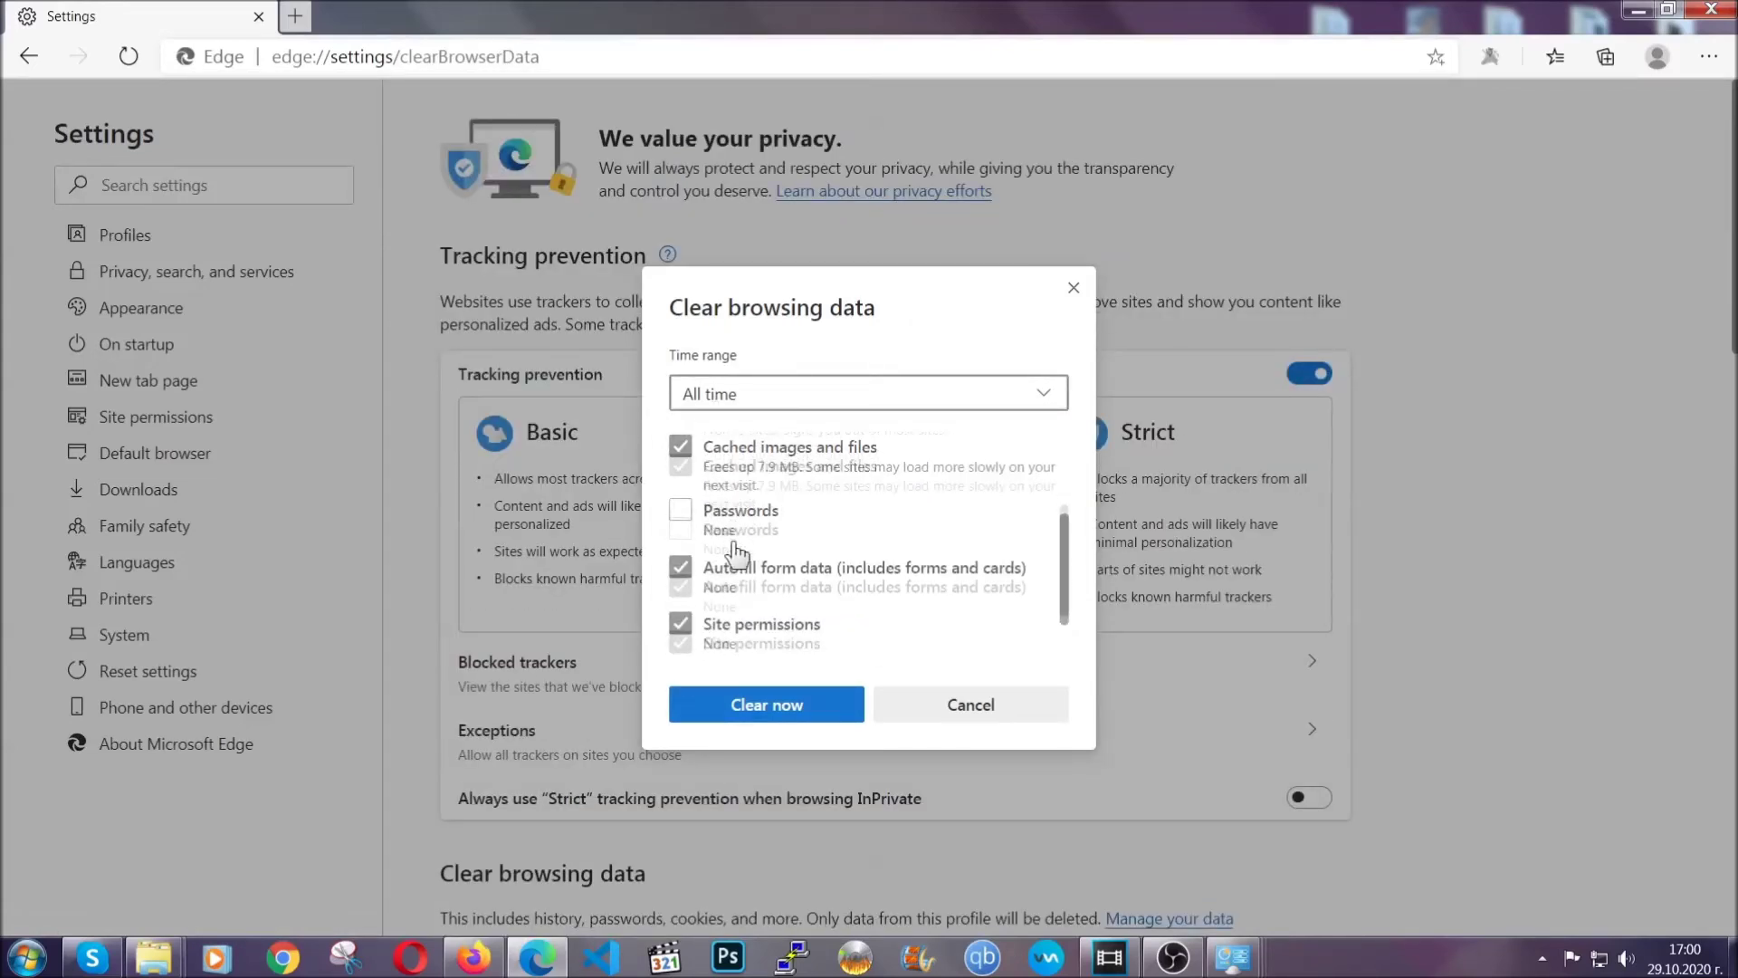
left_click(756, 711)
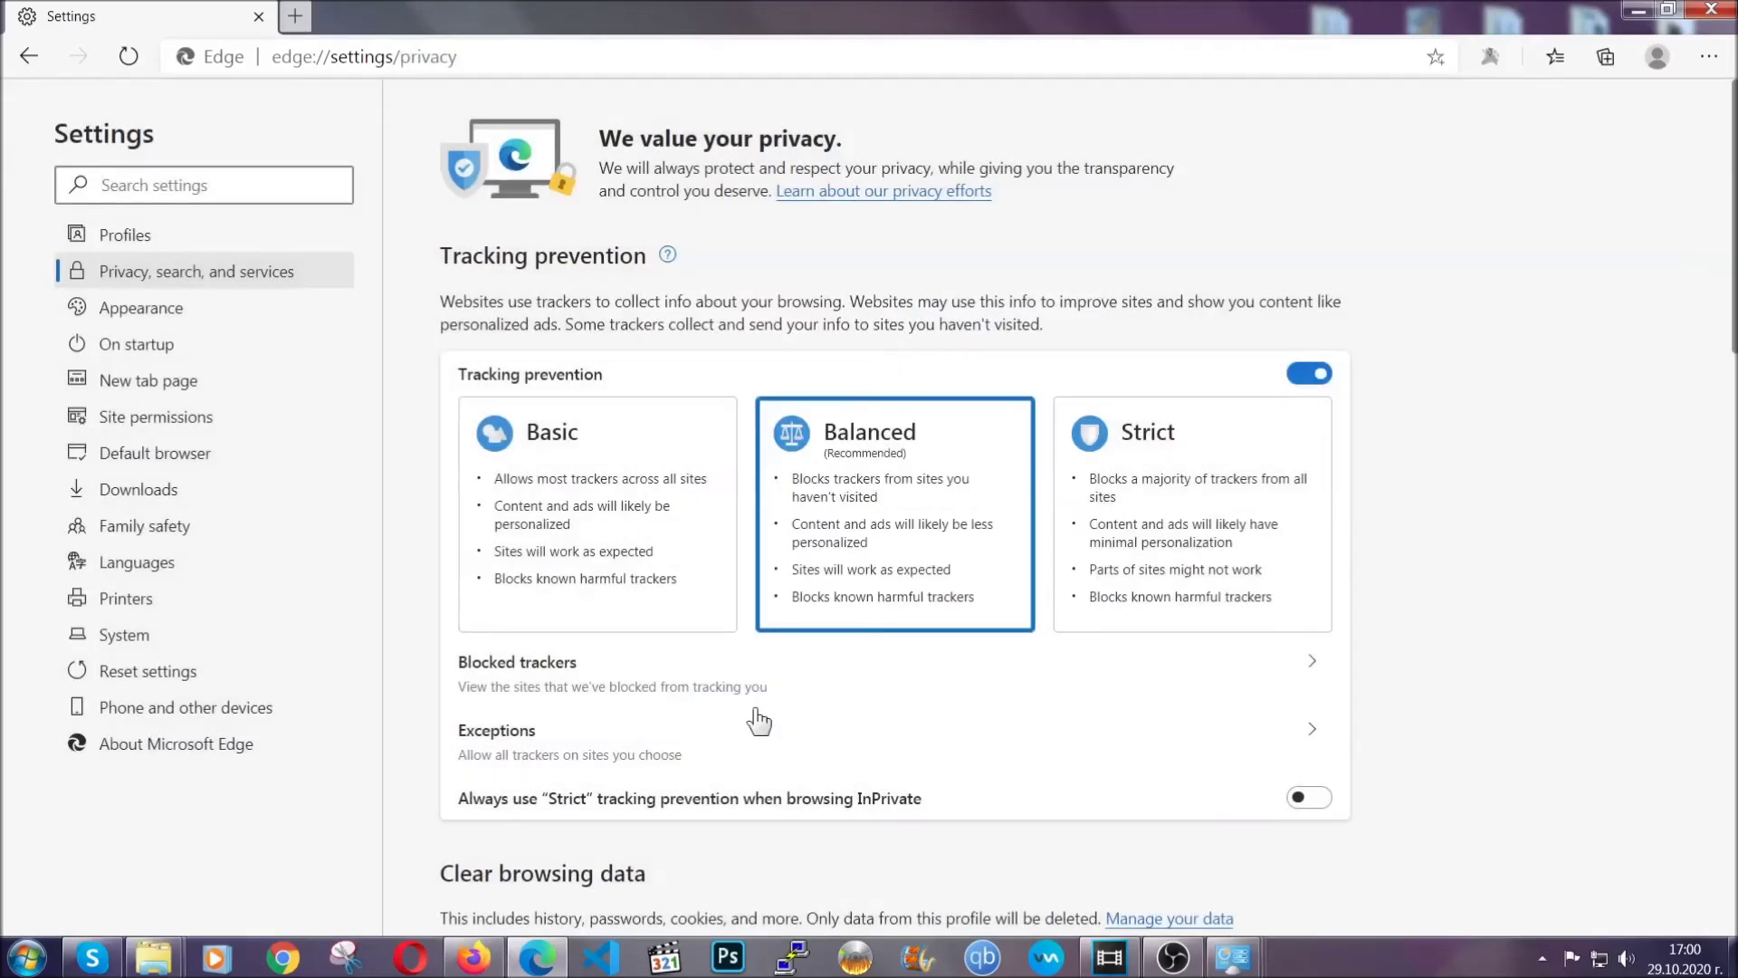
Remove Edge's only installed extension from the Extensions page, then close Edge.
left_click(1708, 60)
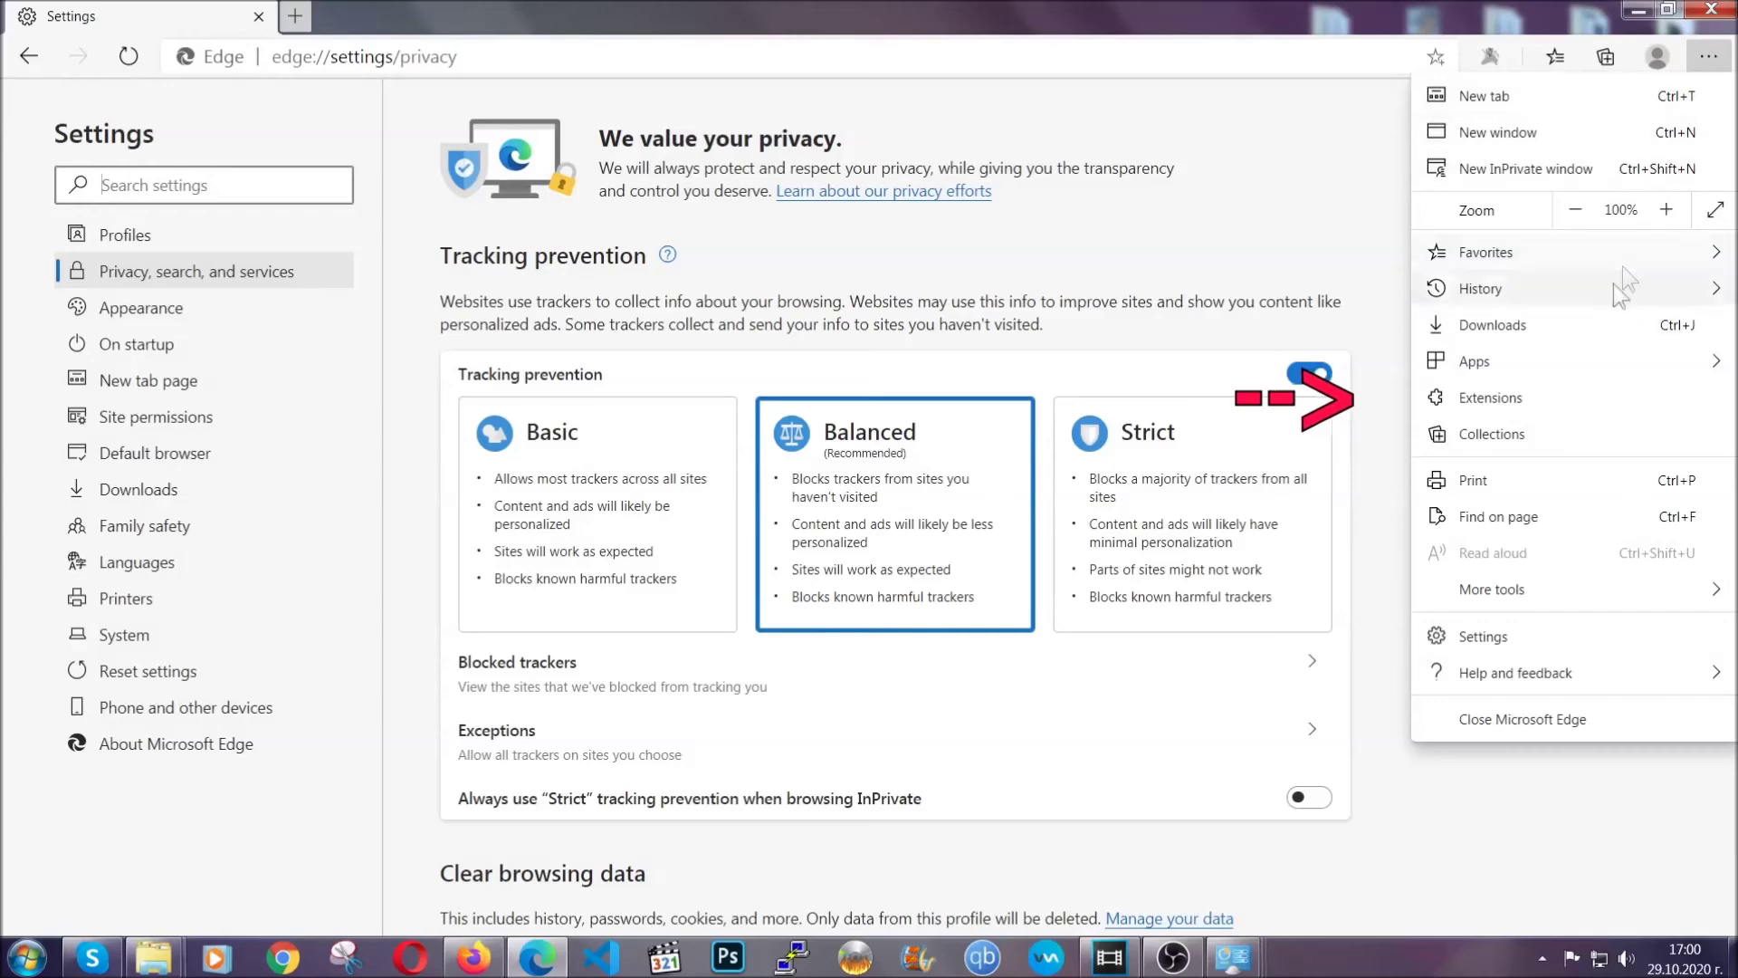
left_click(1583, 388)
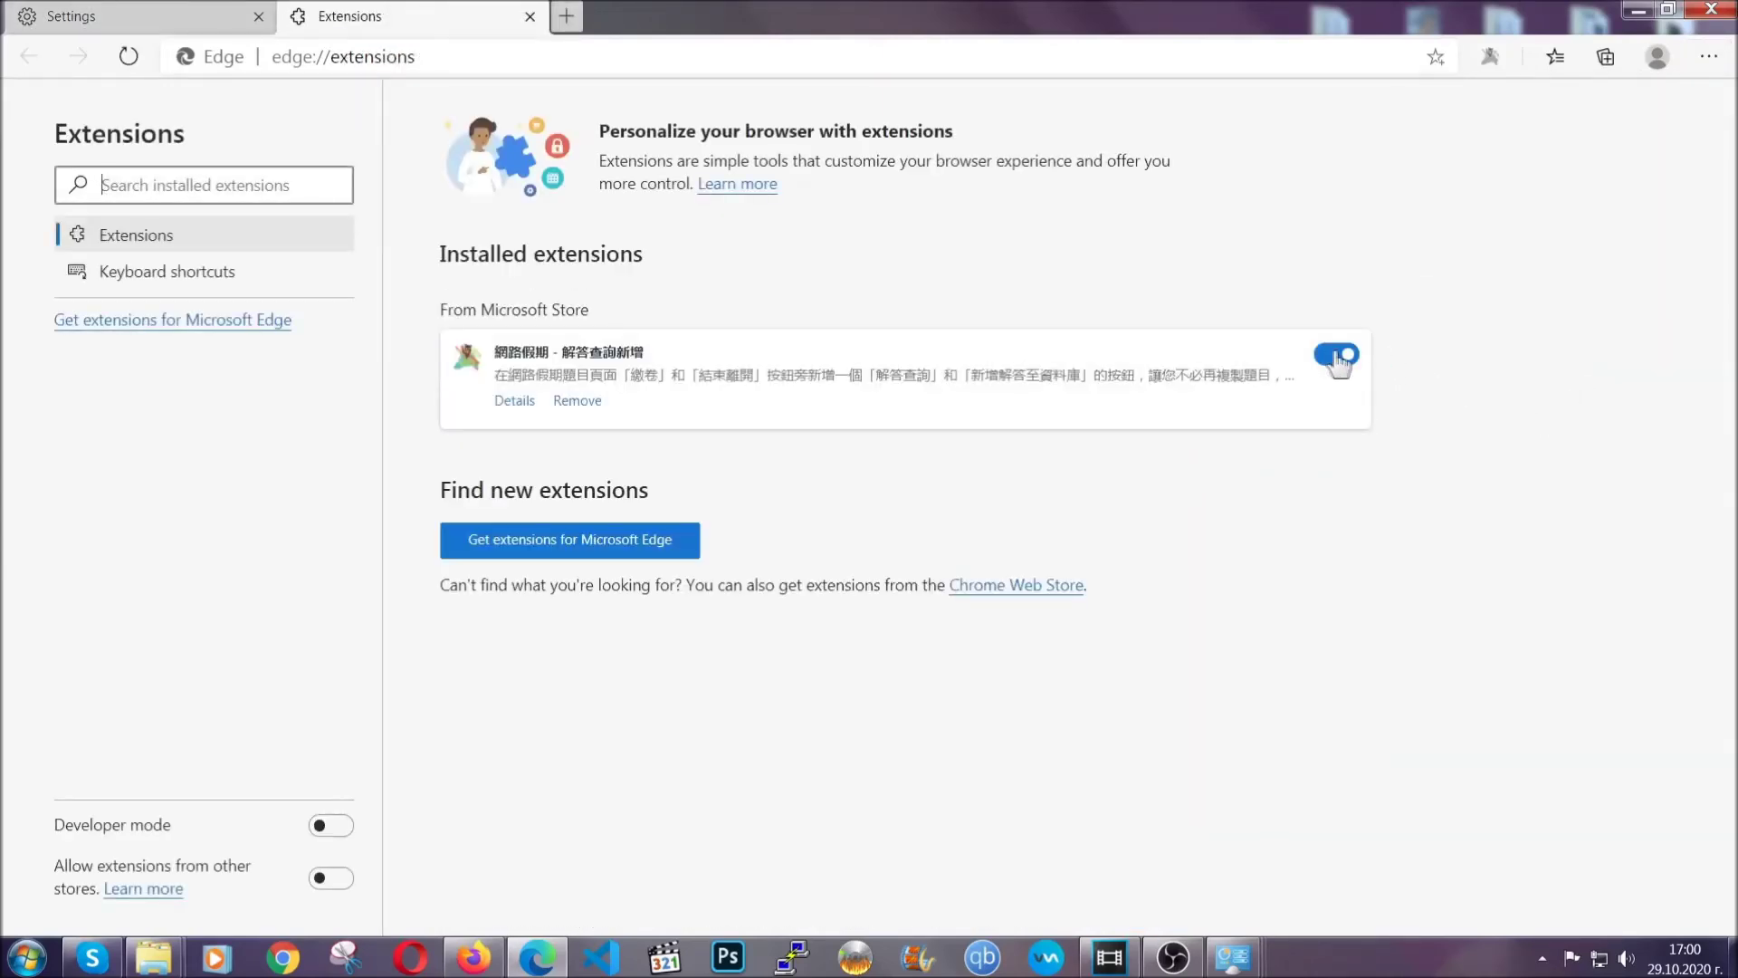
left_click(570, 402)
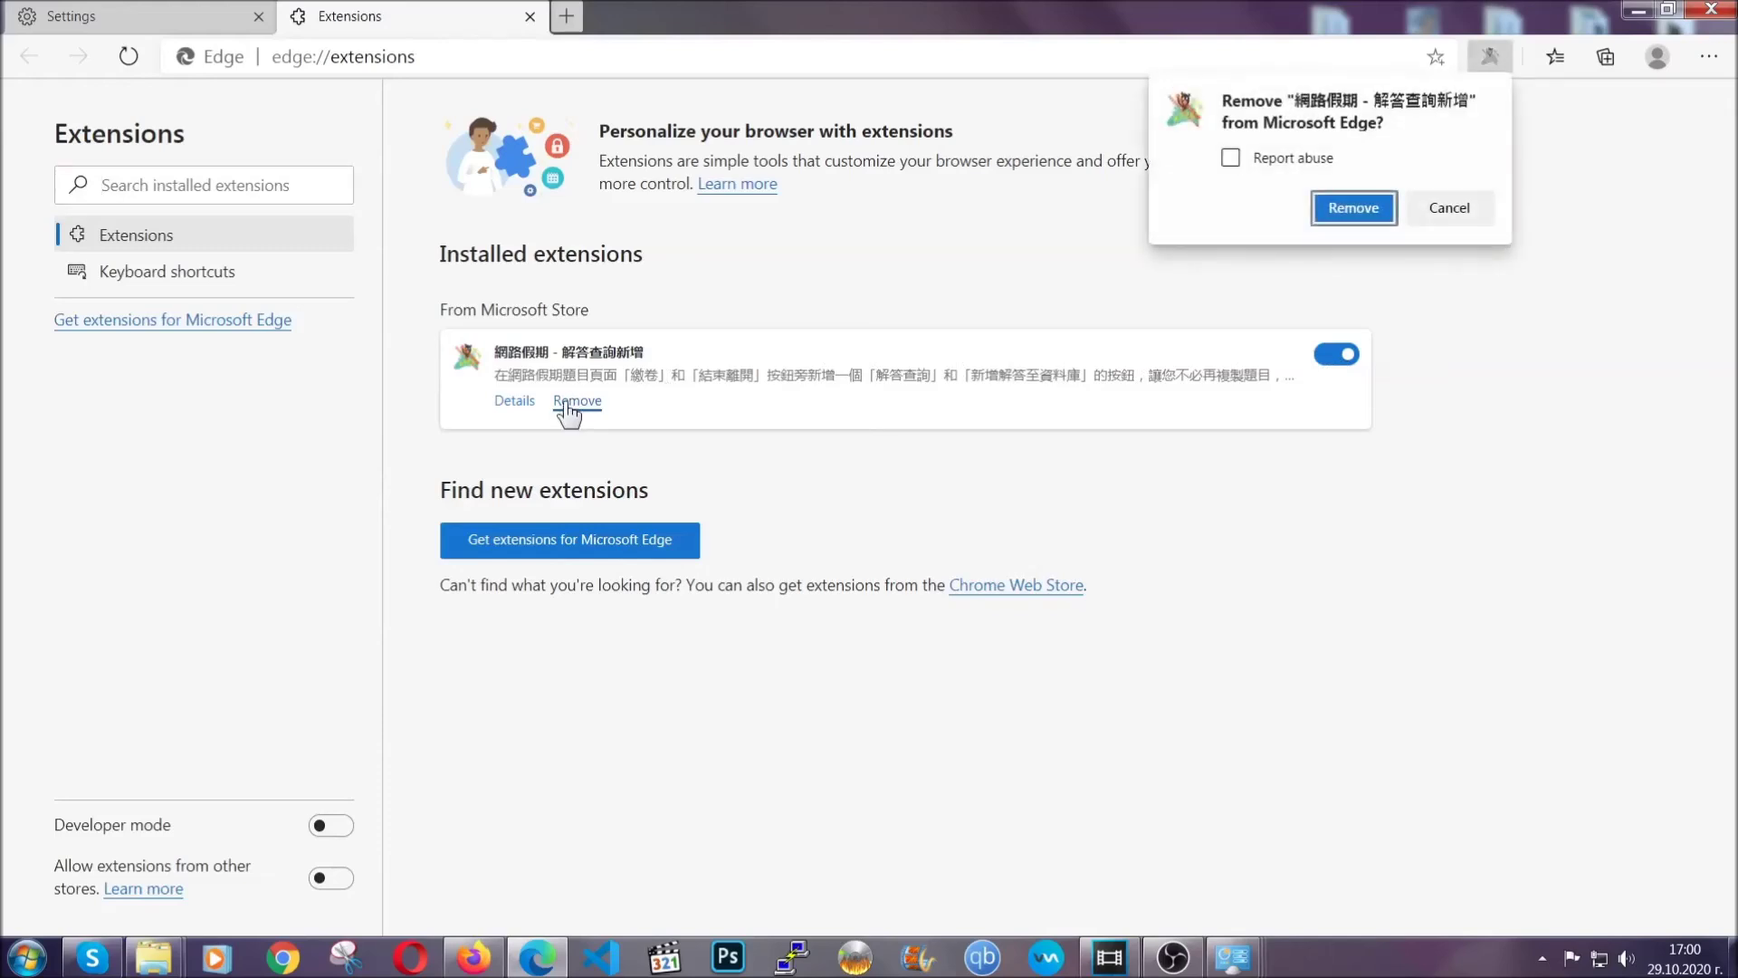
left_click(1342, 211)
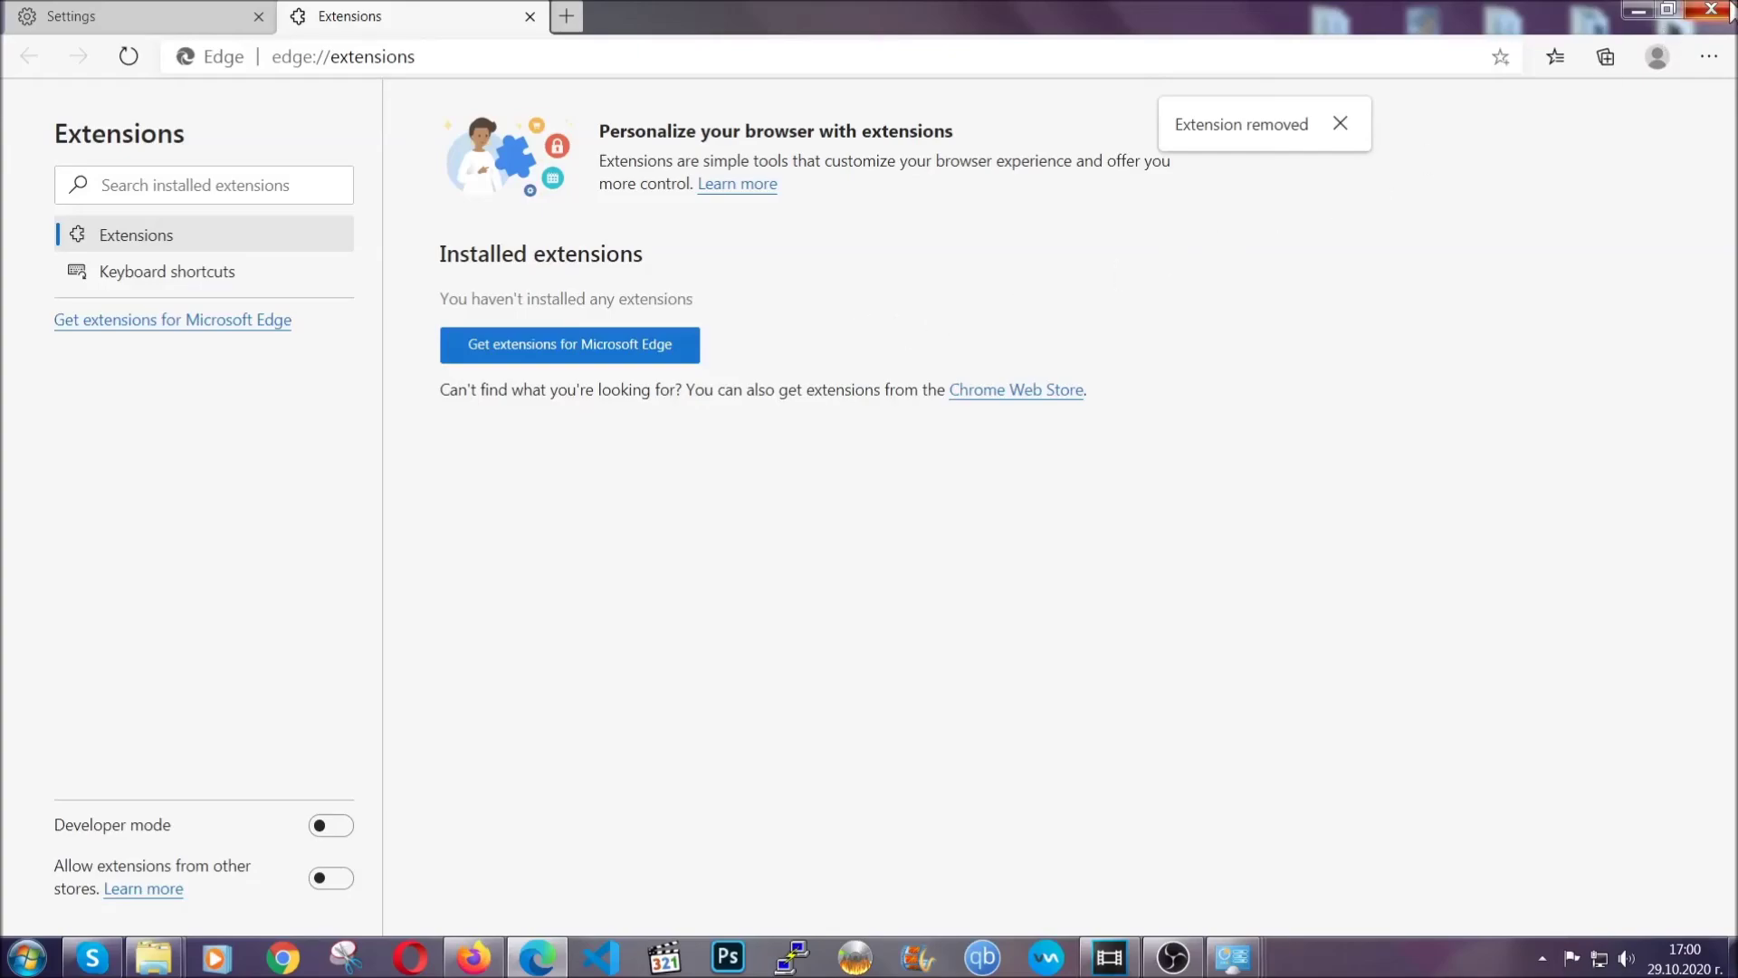
left_click(1727, 10)
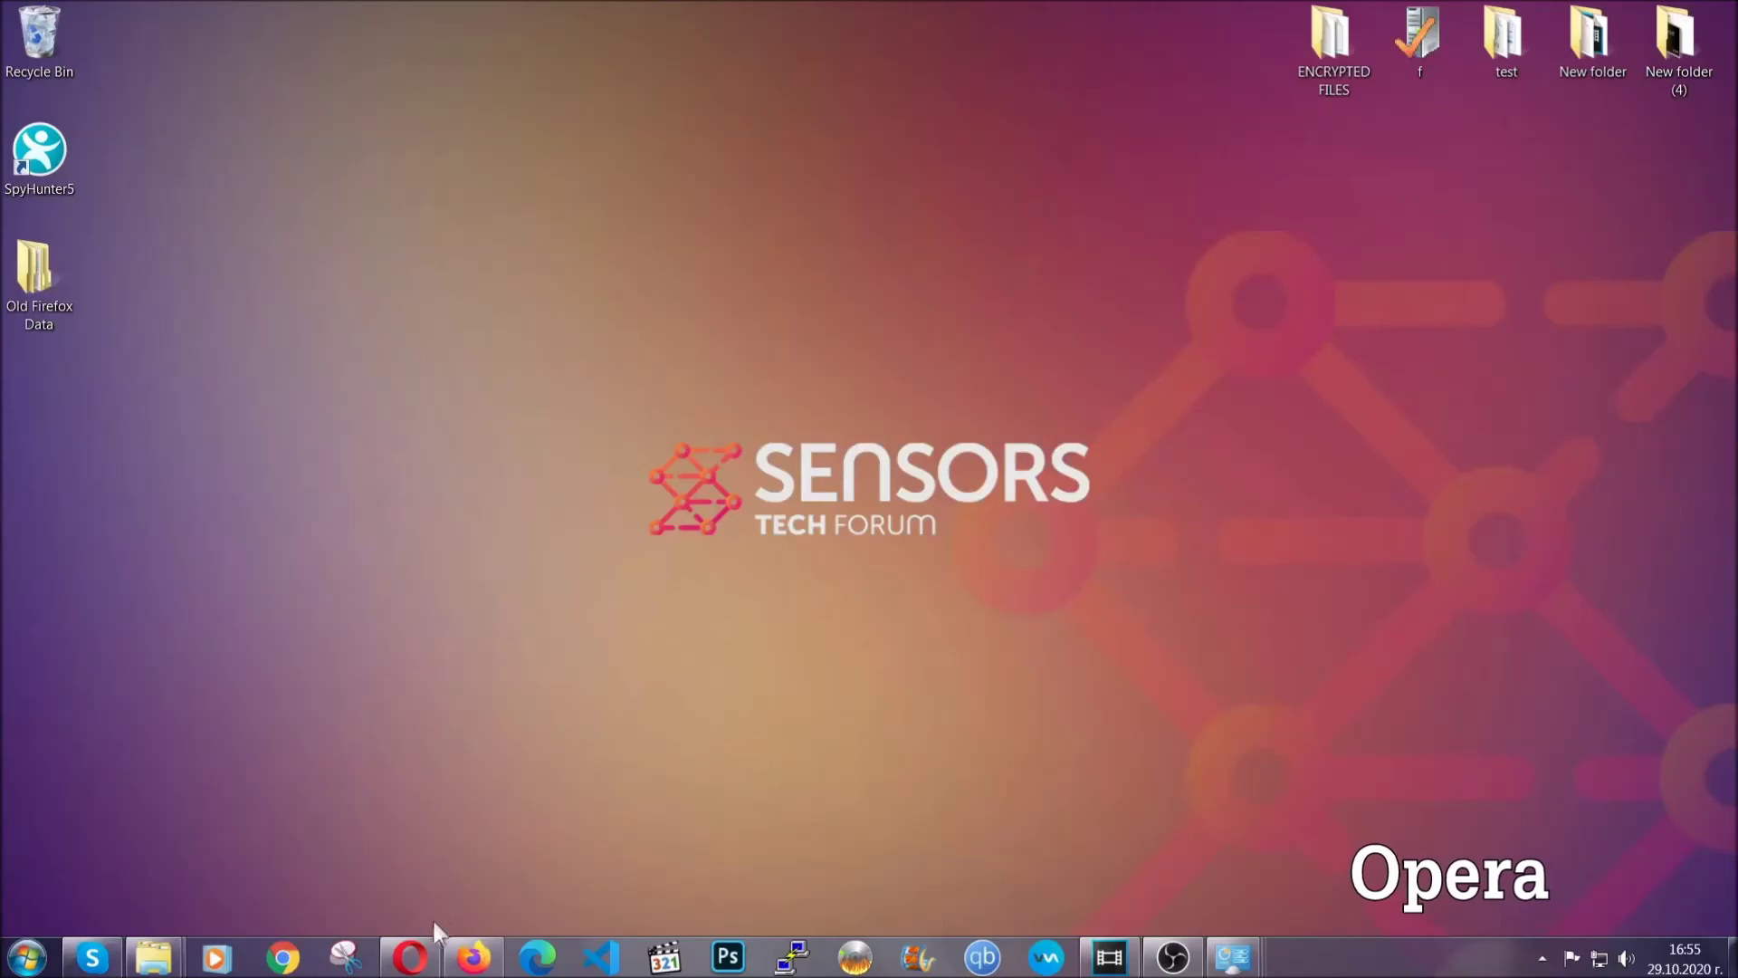
Launch Opera and go to opera://settings/clearBrowserData.
left_click(419, 950)
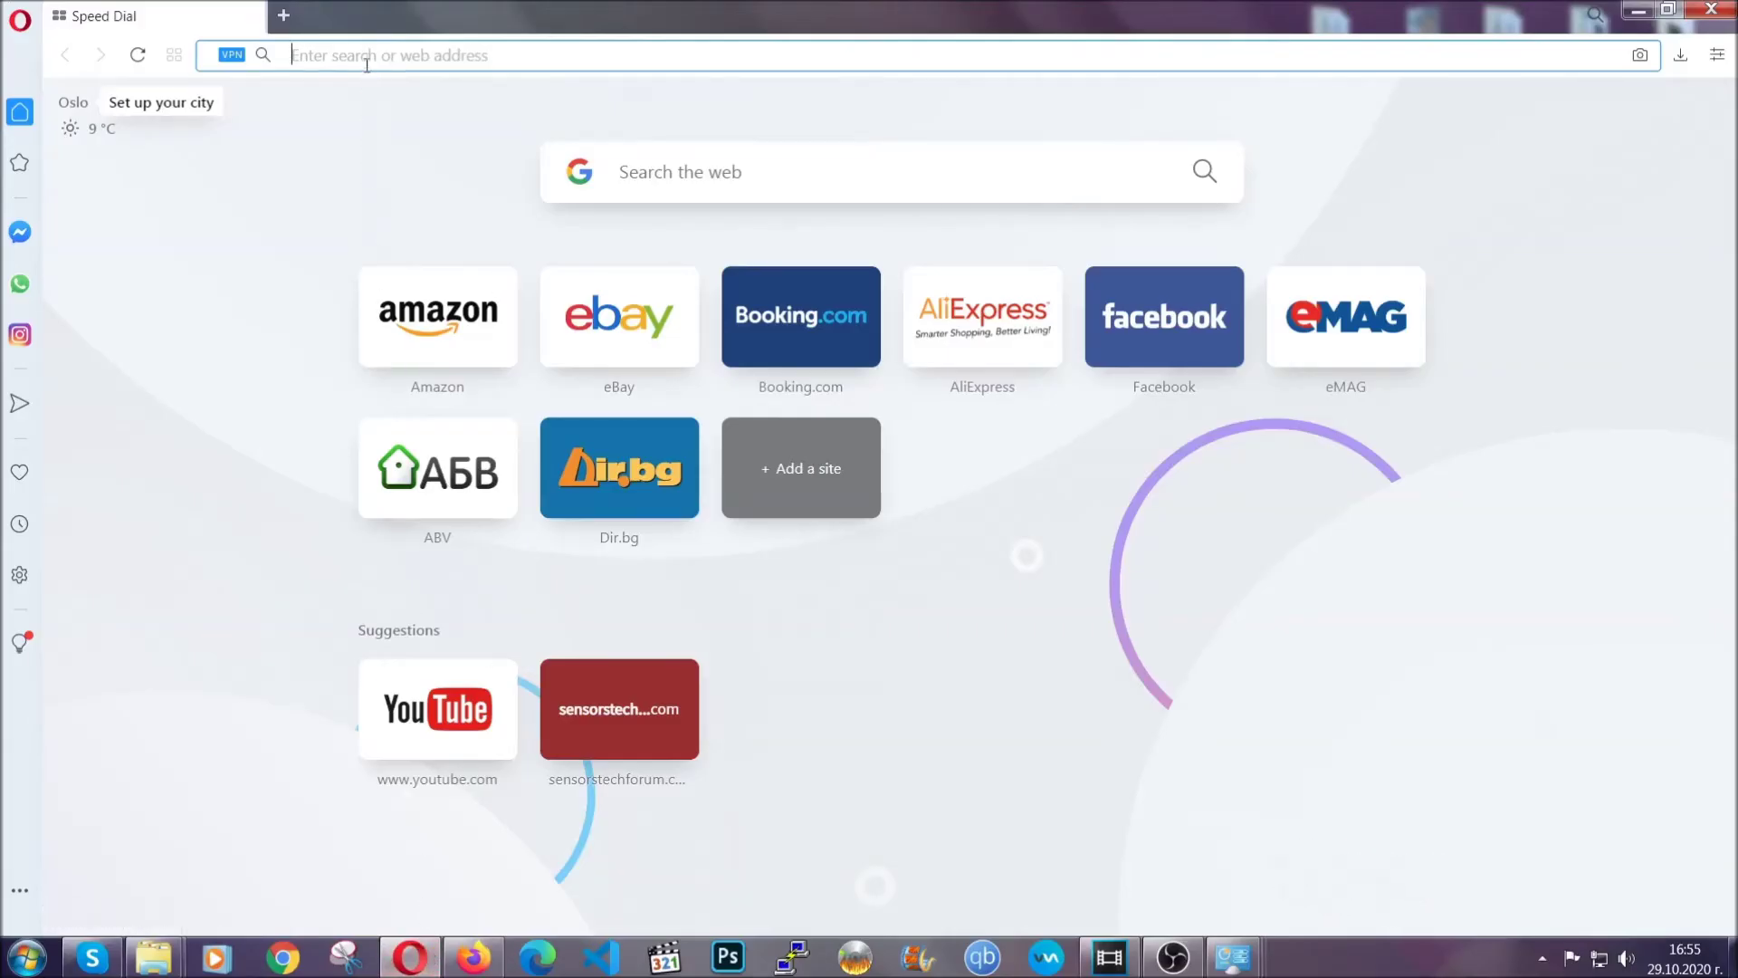
type("opera")
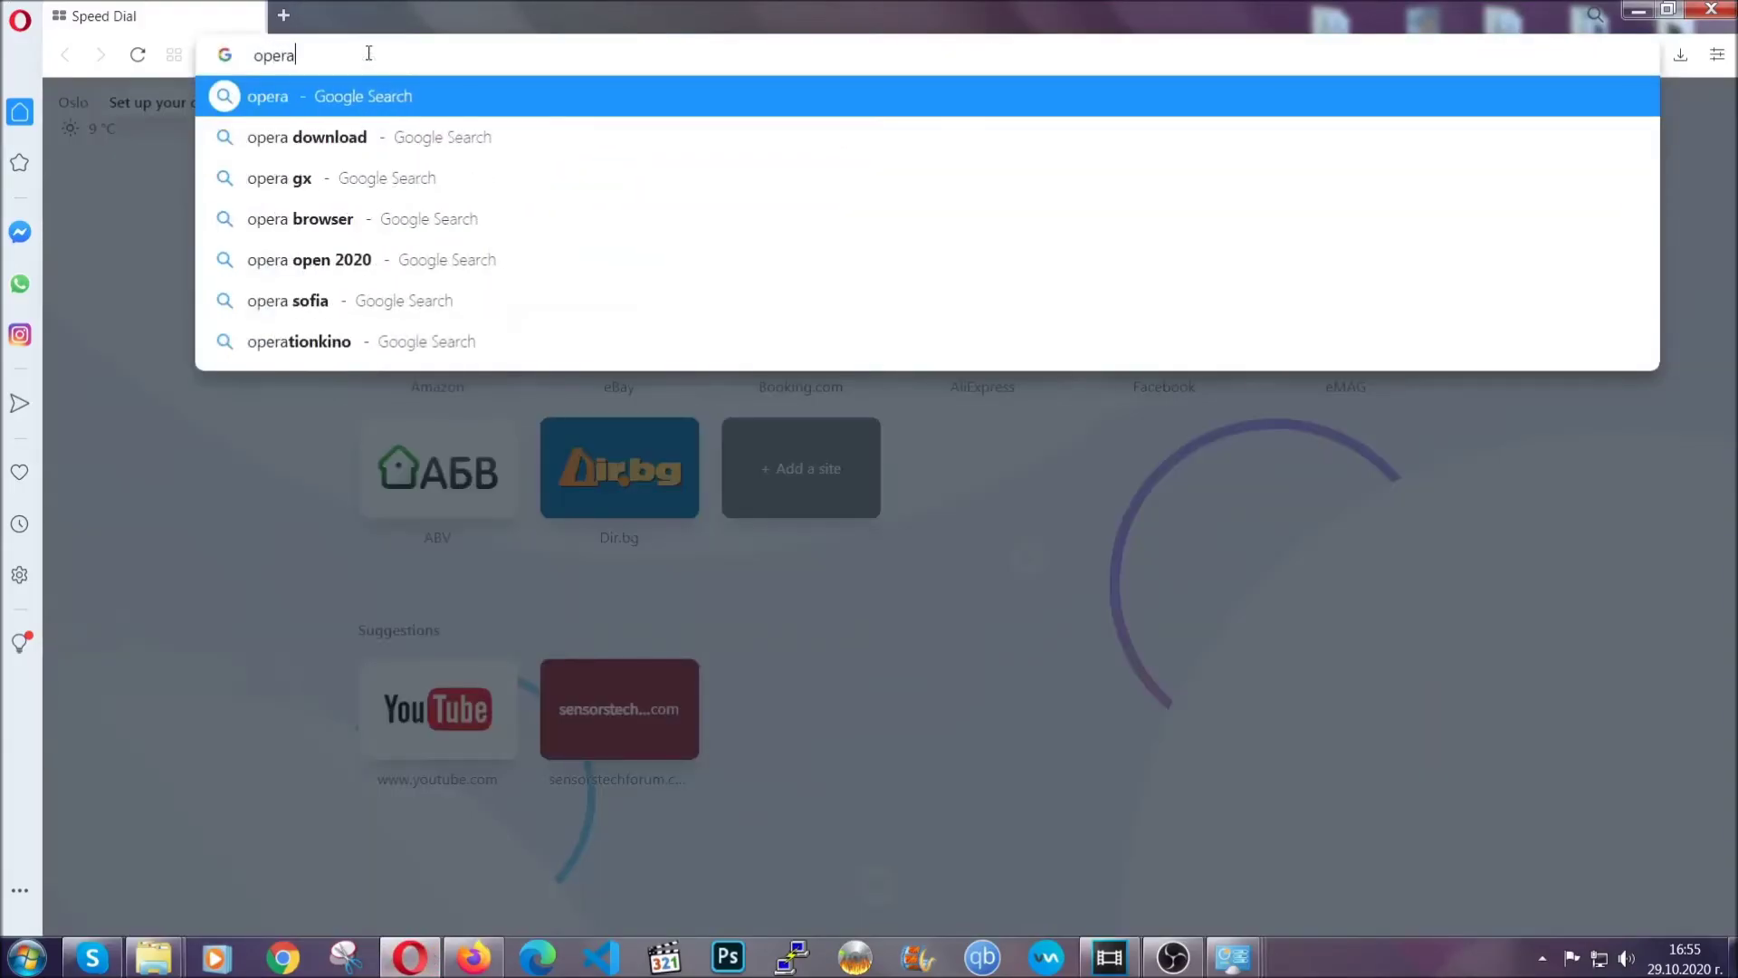
type("://se")
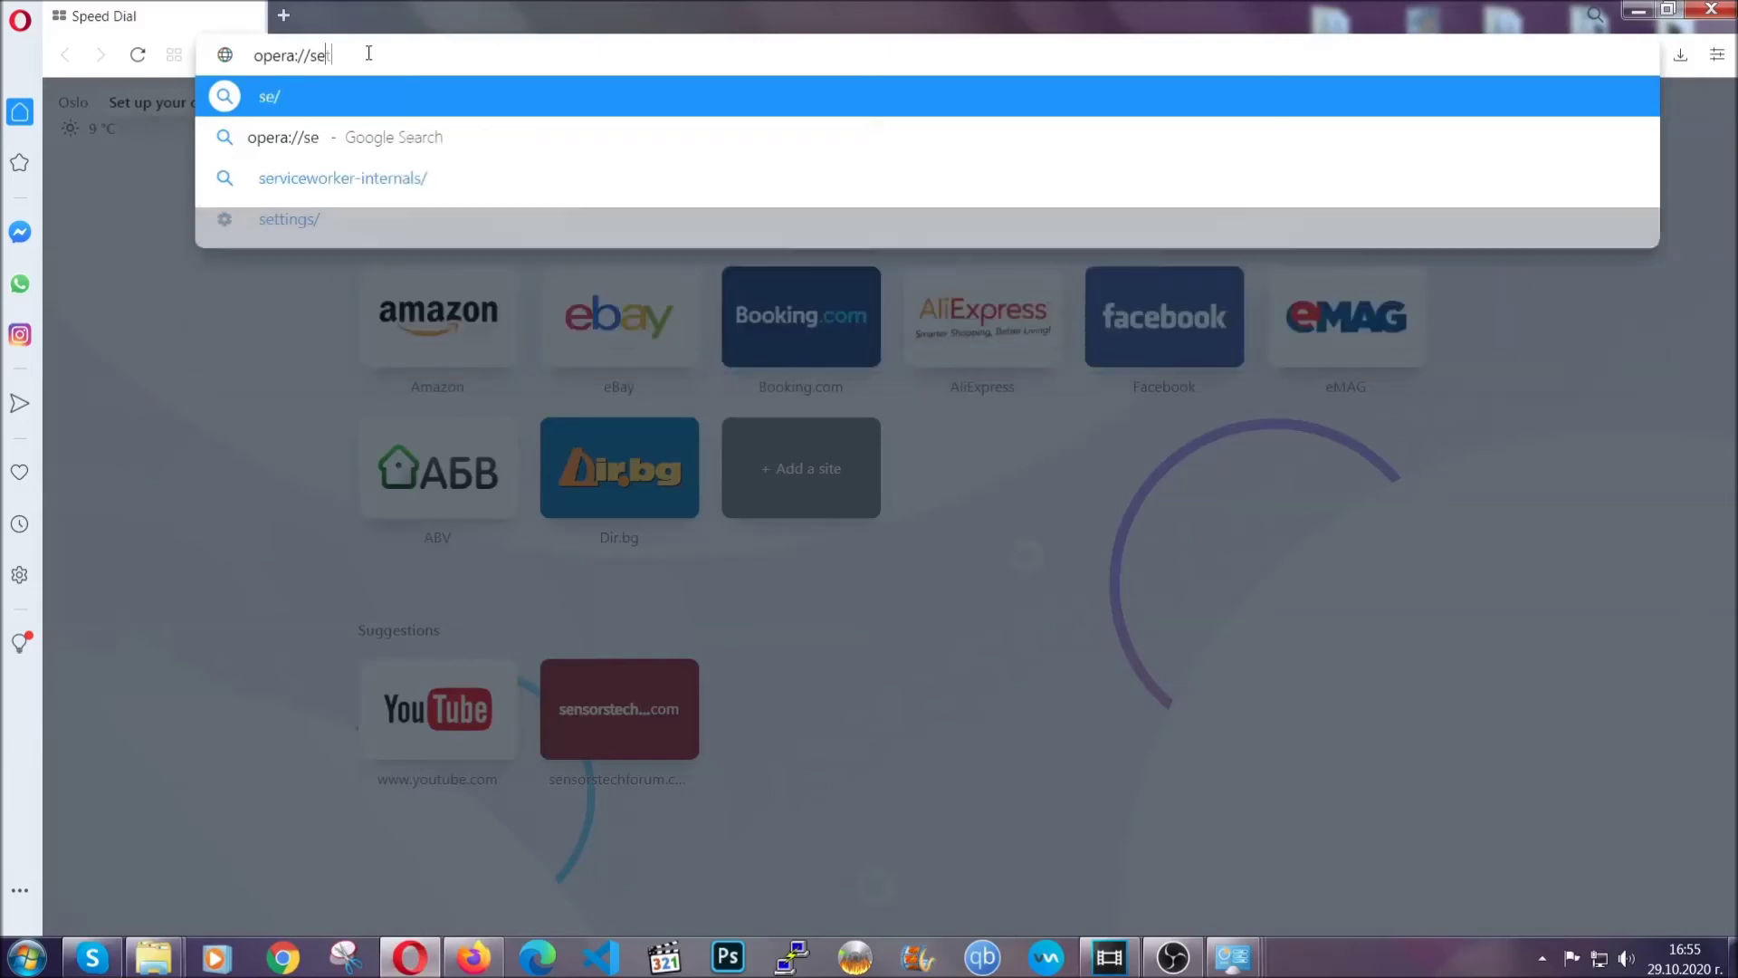
type("ttings/clearBrr")
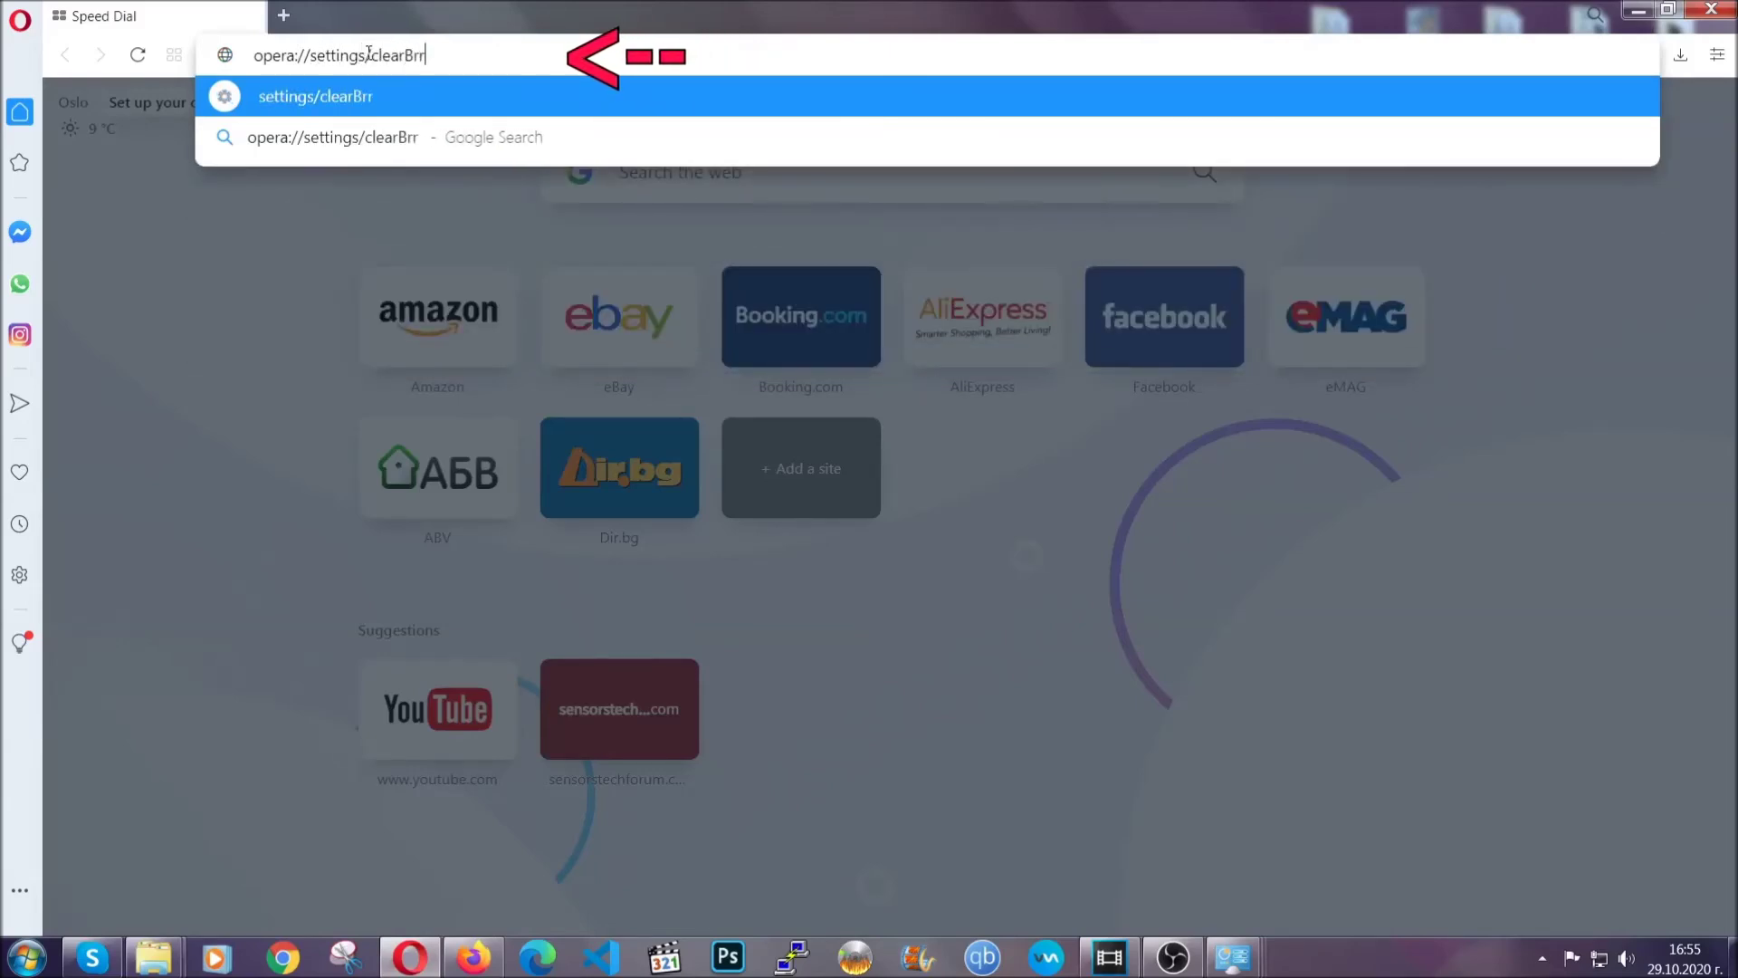
key("BackSpace")
type("owserD")
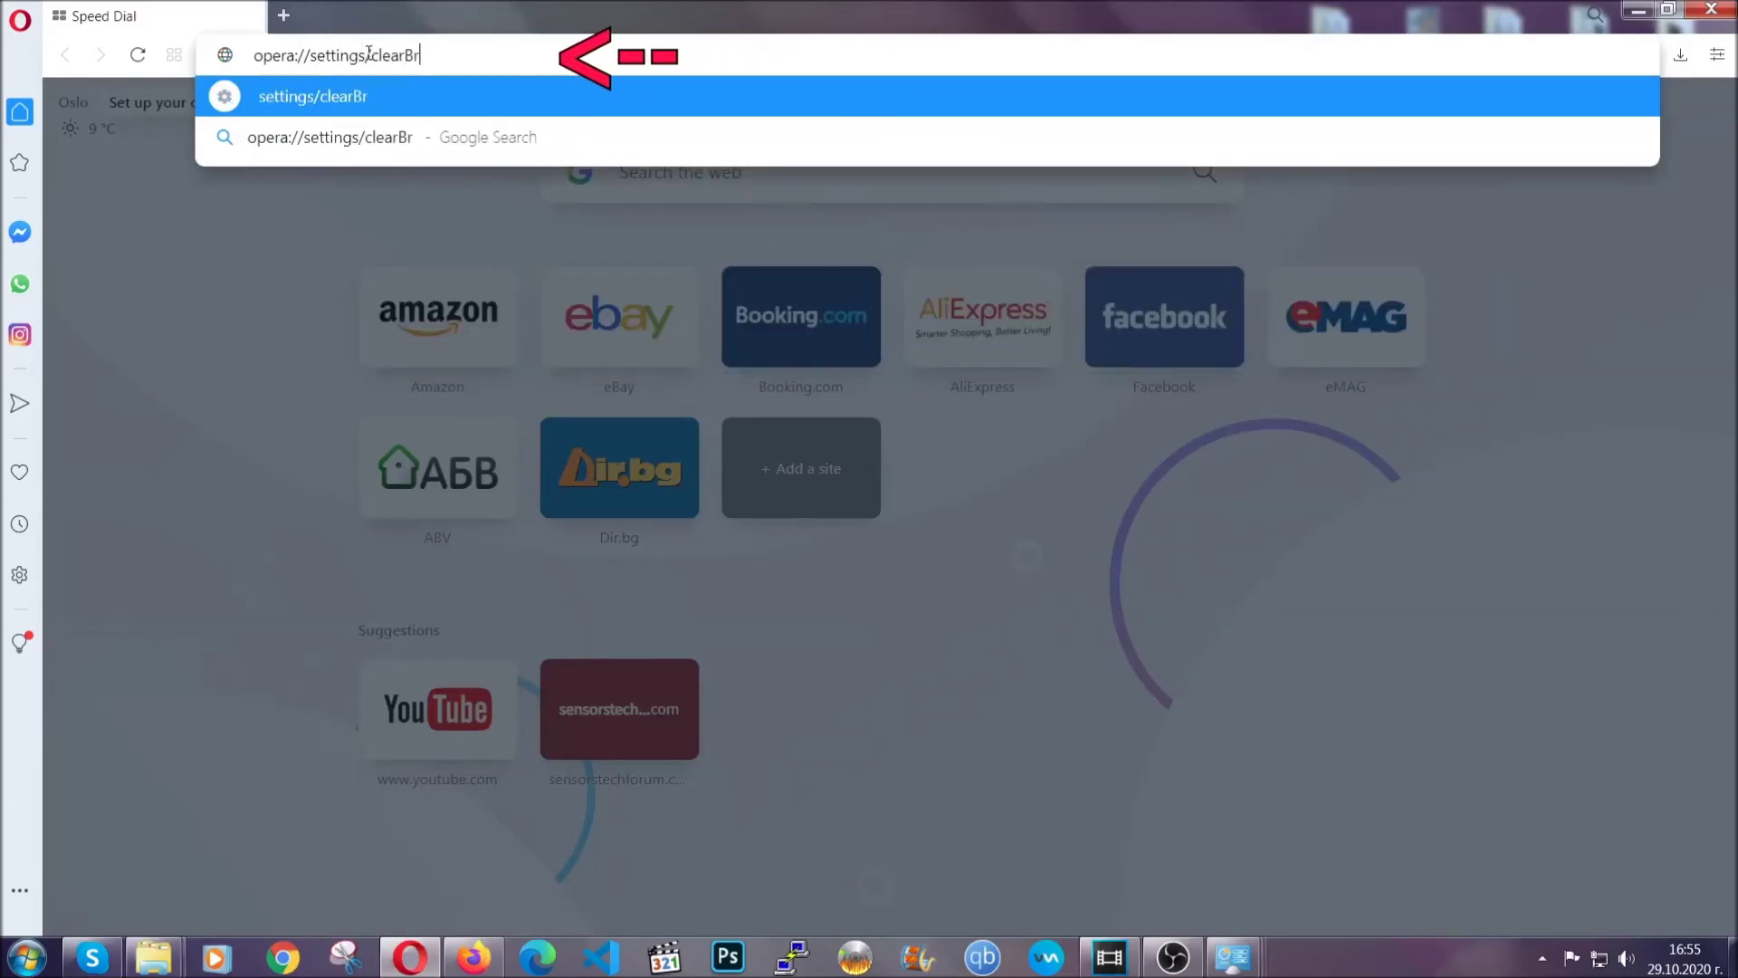
type("ata")
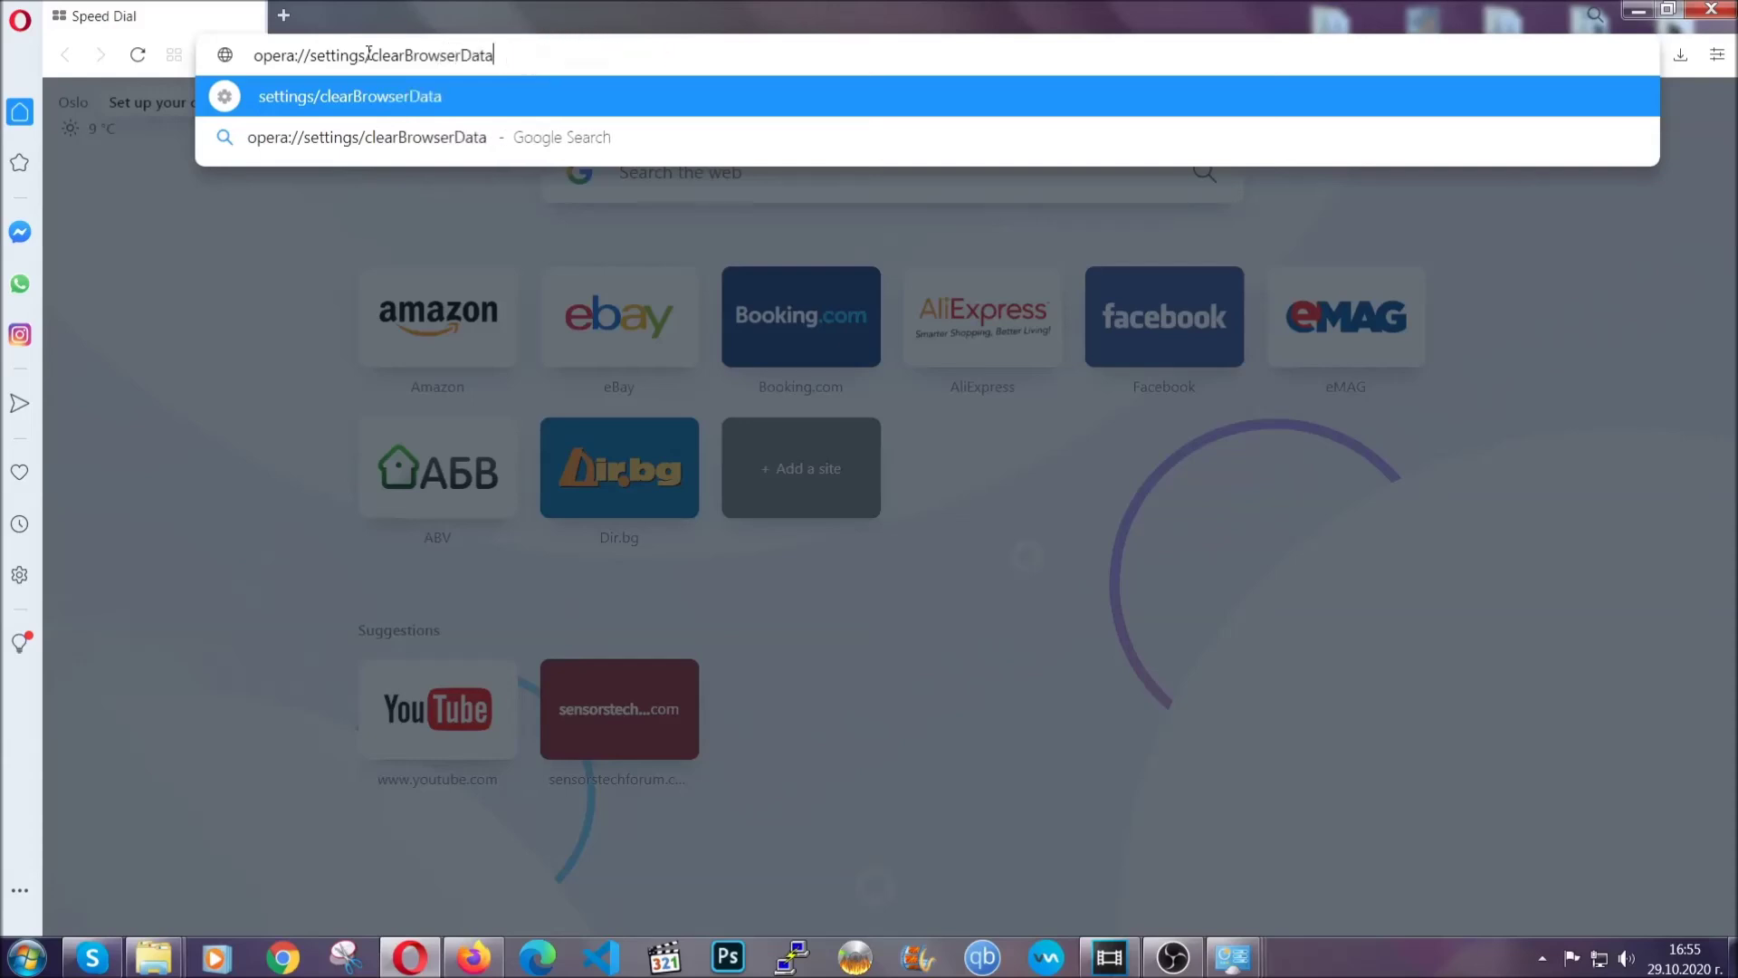
key("Return")
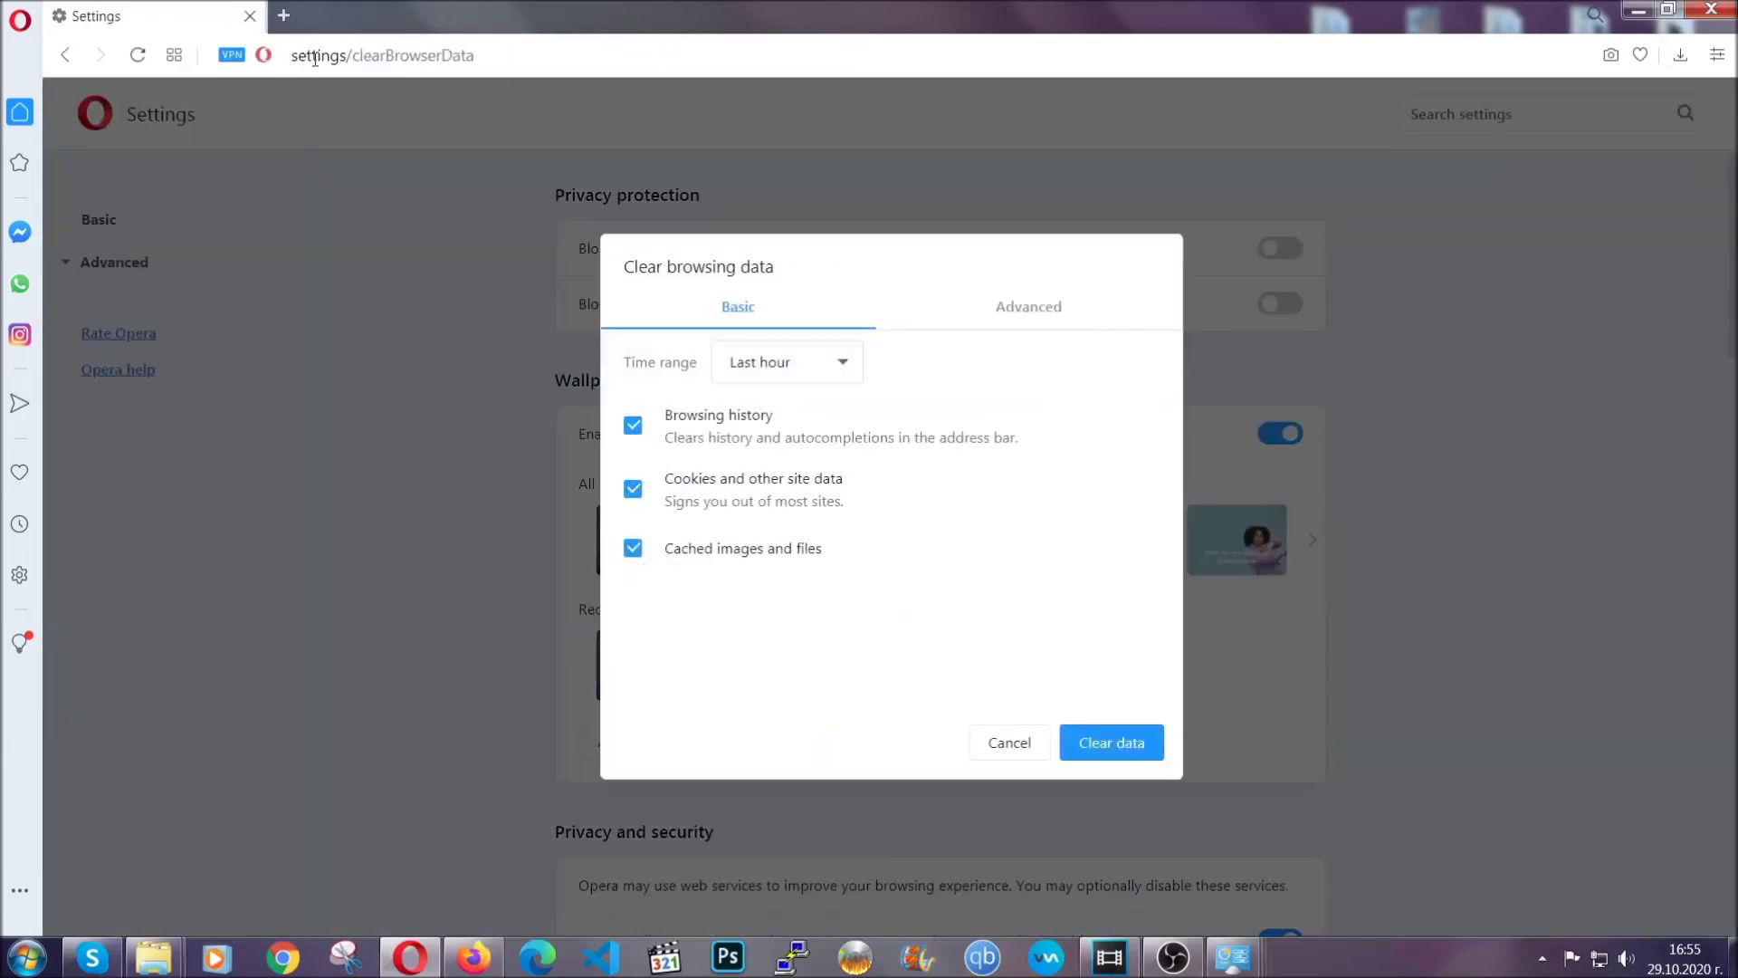
In Advanced, clear All time data including Site Settings, leaving passwords unticked.
left_click(1024, 310)
left_click(855, 365)
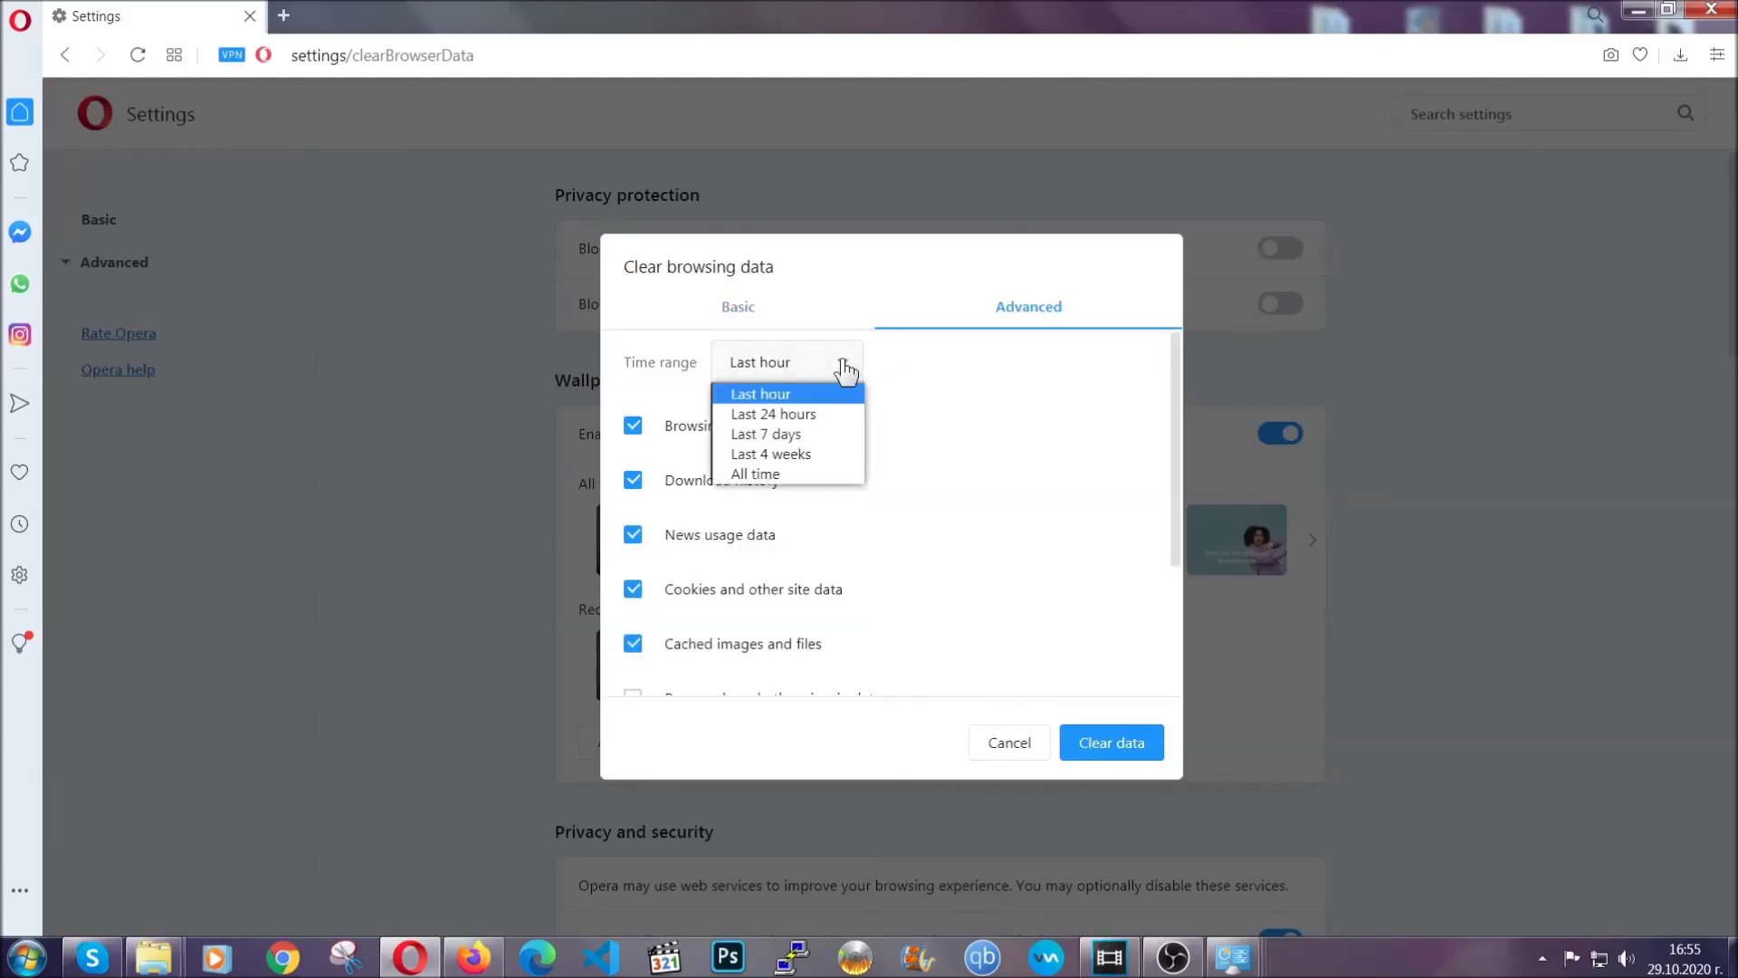
left_click(784, 469)
scroll(794, 484, "down", 3)
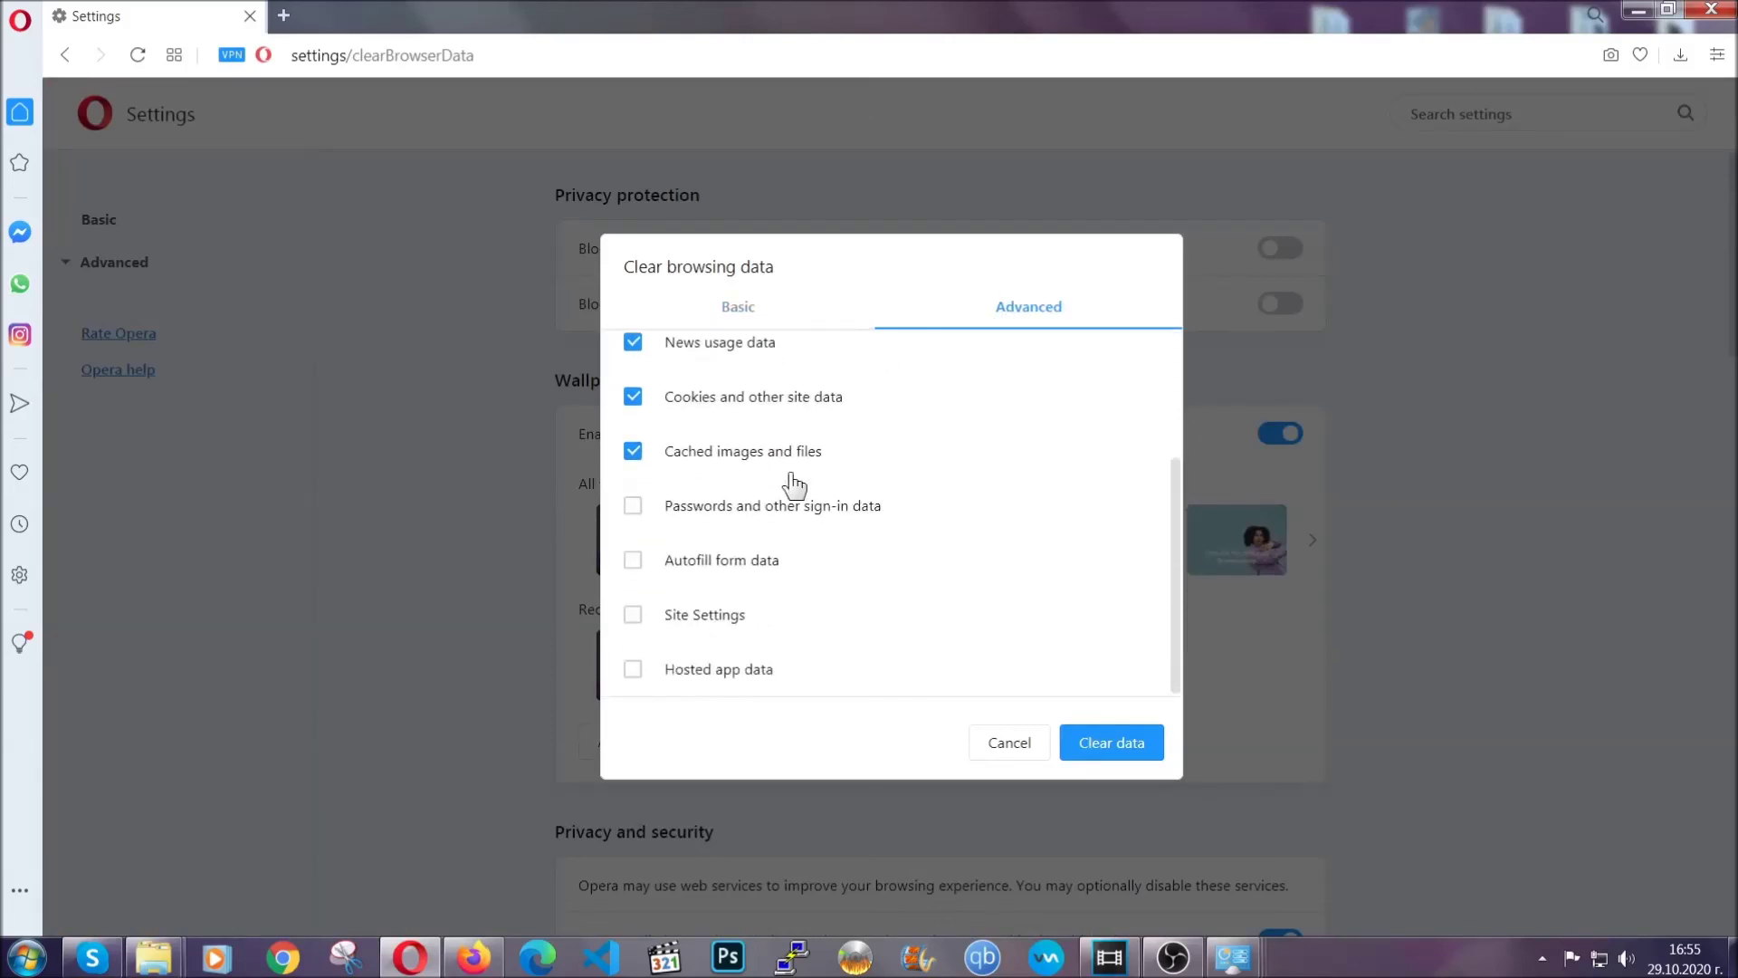
left_click(714, 620)
left_click(1108, 744)
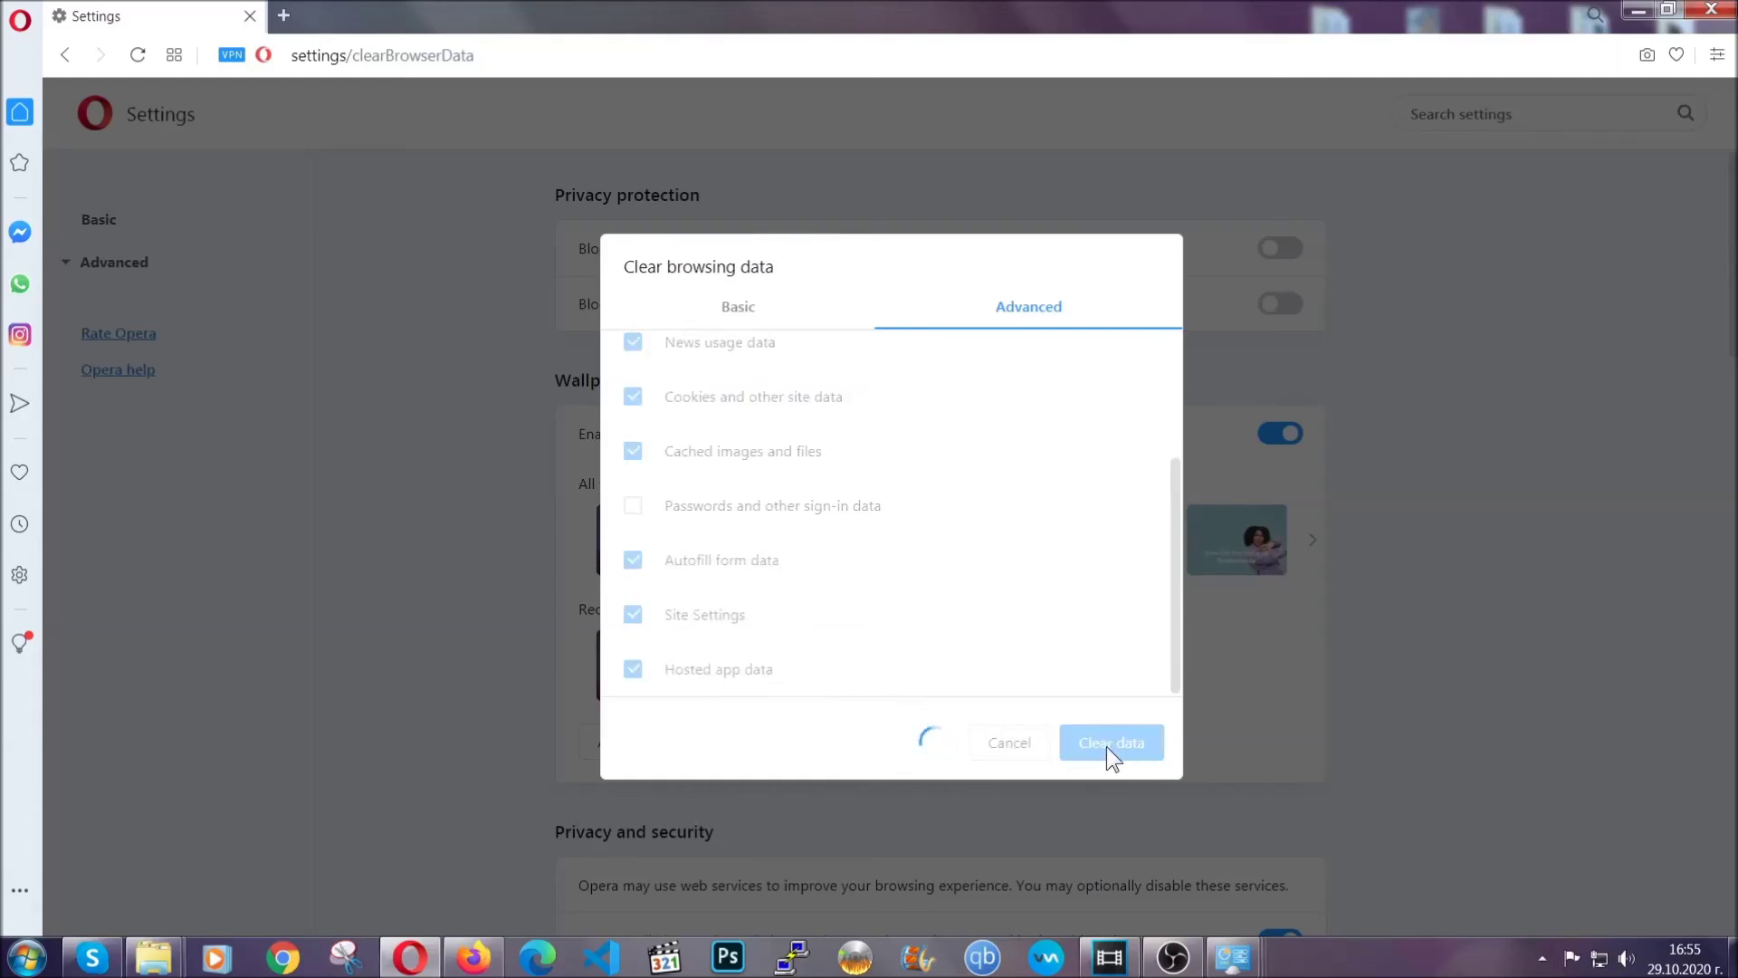